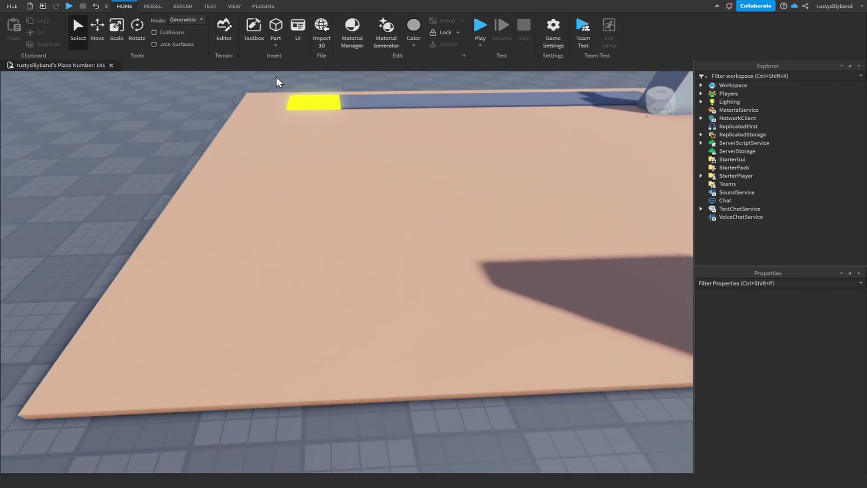
# Insert a cylinder part onto the tan tycoon base
pyautogui.click(274, 44)
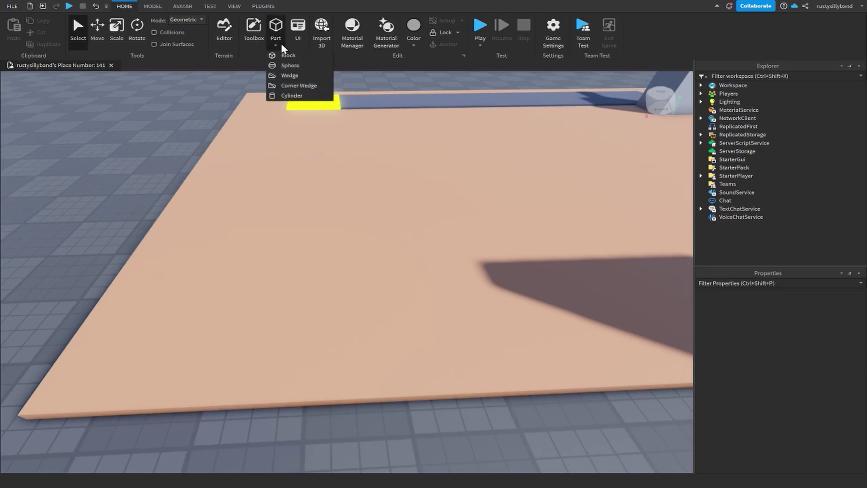
pyautogui.click(289, 95)
pyautogui.scroll(3, 341, 261)
pyautogui.scroll(-3, 327, 265)
pyautogui.scroll(2, 327, 264)
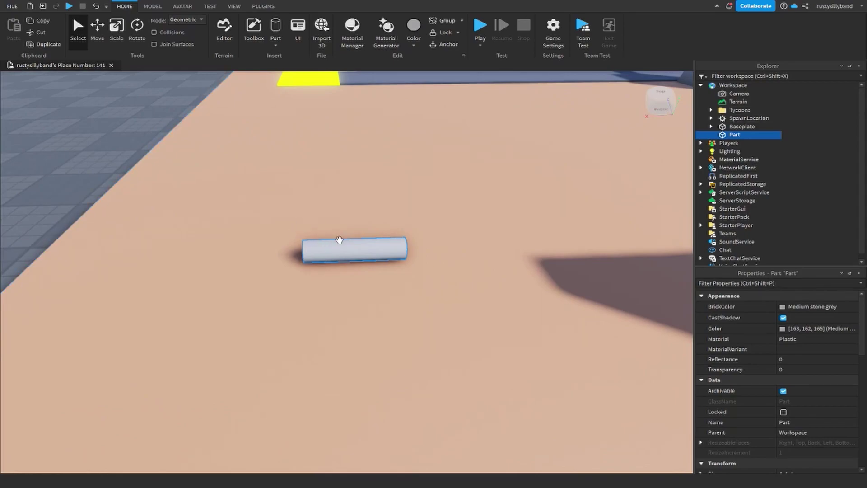
# Rotate the new cylinder 90 degrees so that it stands upright on the base
pyautogui.hotkey('ctrl', '4')
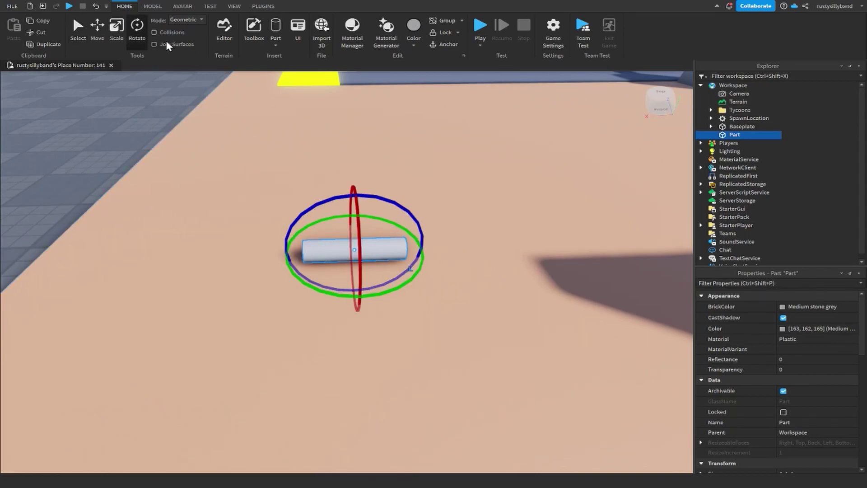
pyautogui.moveTo(420, 235); pyautogui.dragTo(431, 258)
pyautogui.moveTo(351, 232); pyautogui.dragTo(350, 236)
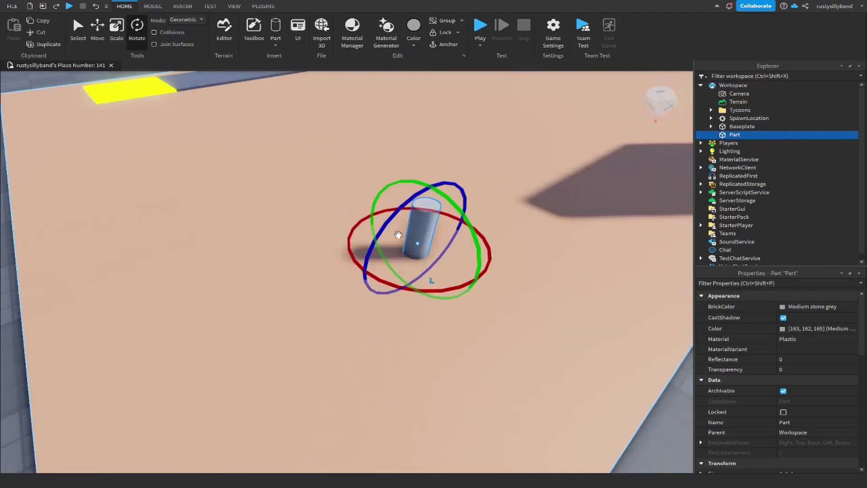
pyautogui.moveTo(408, 235); pyautogui.dragTo(369, 274)
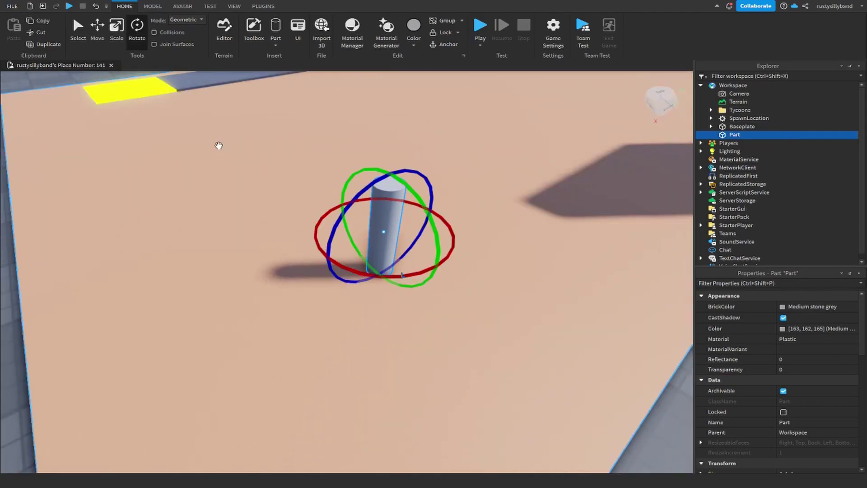
# Scale the upright cylinder into a wide, thin disc lying flat on the base
pyautogui.hotkey('ctrl', '2')
pyautogui.hotkey('ctrl', '3')
pyautogui.moveTo(395, 161); pyautogui.dragTo(381, 247)
pyautogui.scroll(3, 510, 325)
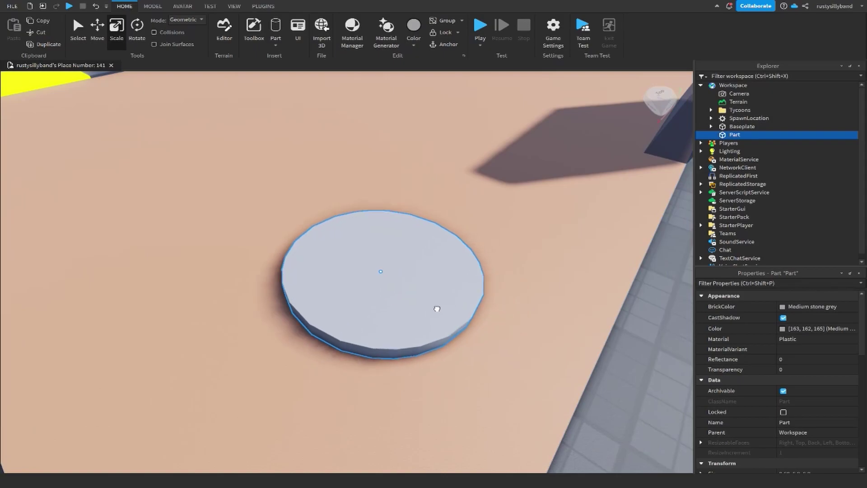
pyautogui.scroll(-5, 437, 306)
pyautogui.moveTo(445, 338); pyautogui.dragTo(422, 327)
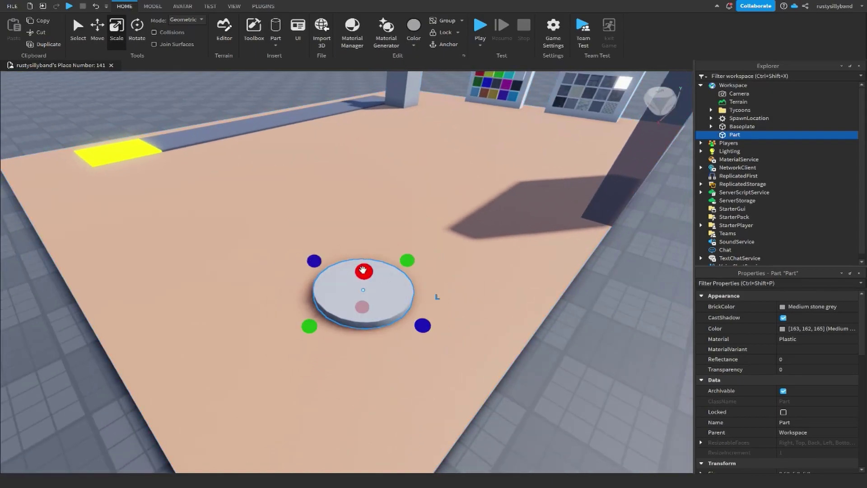
pyautogui.moveTo(362, 271); pyautogui.dragTo(362, 274)
pyautogui.moveTo(362, 274); pyautogui.dragTo(364, 279, button='right')
pyautogui.scroll(-3, 364, 278)
pyautogui.moveTo(364, 278); pyautogui.dragTo(405, 259)
pyautogui.press('f')
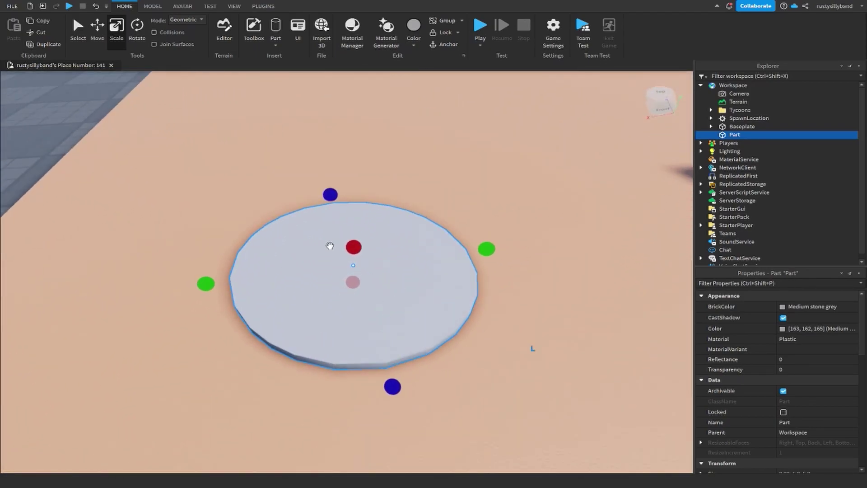
pyautogui.moveTo(330, 246); pyautogui.dragTo(328, 245, button='right')
pyautogui.scroll(-1, 329, 246)
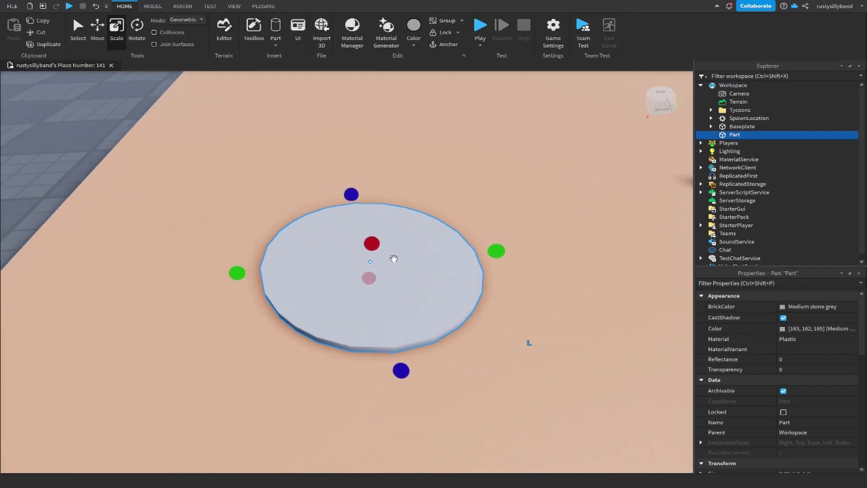
pyautogui.scroll(-2, 357, 258)
pyautogui.scroll(1, 381, 255)
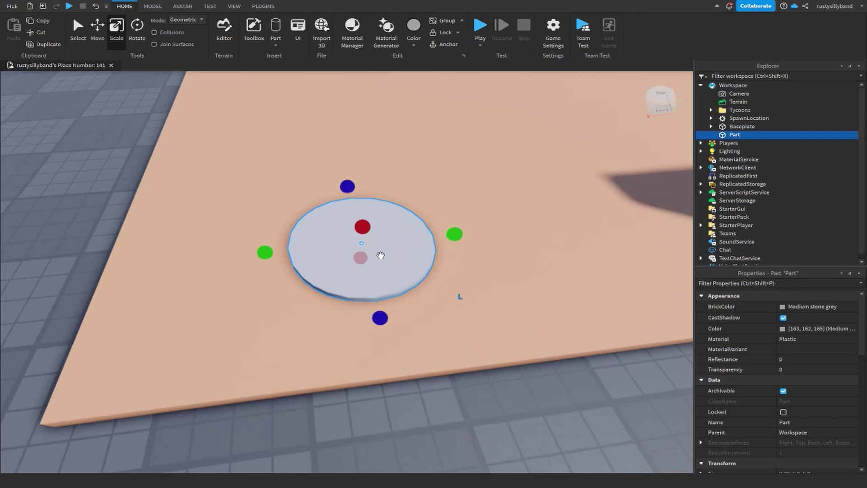
pyautogui.scroll(-2, 404, 228)
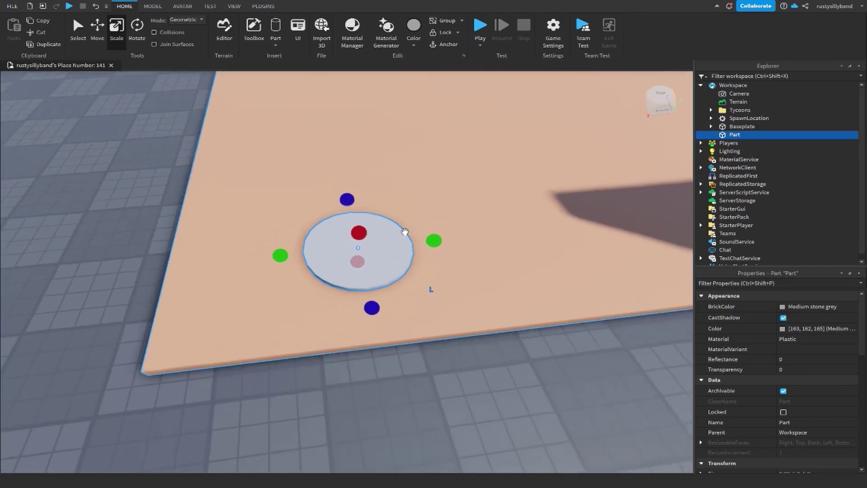
pyautogui.scroll(4, 399, 232)
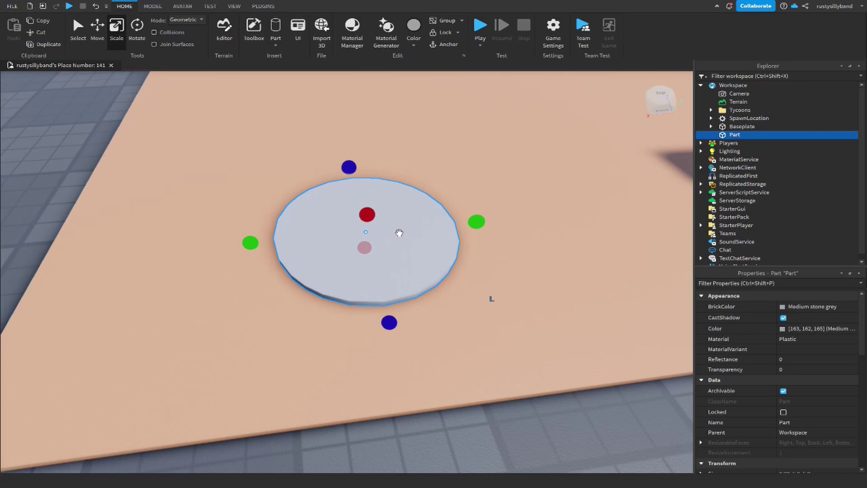
pyautogui.scroll(-2, 406, 226)
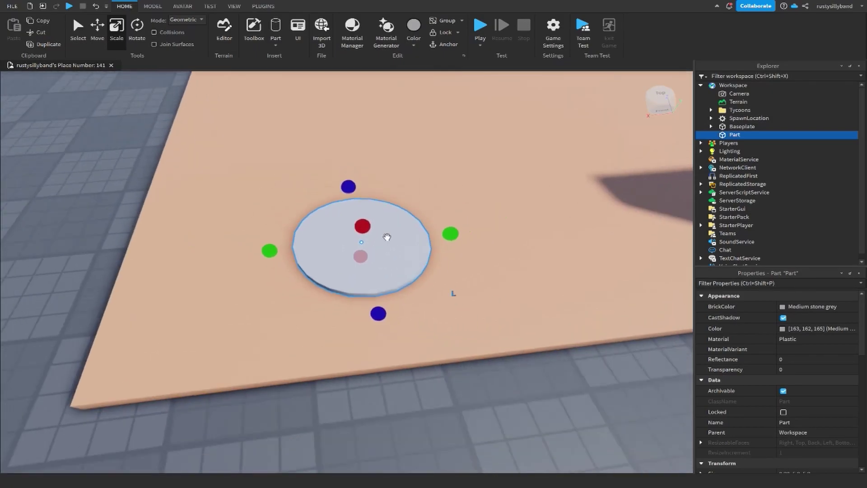
pyautogui.scroll(2, 387, 237)
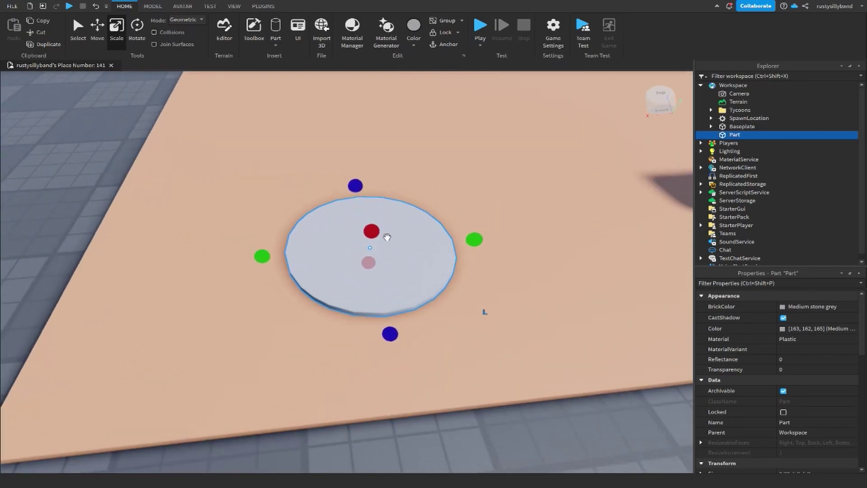
# Group the disc part as a model and name the model Button
pyautogui.moveTo(741, 138)
pyautogui.rightClick(734, 134)
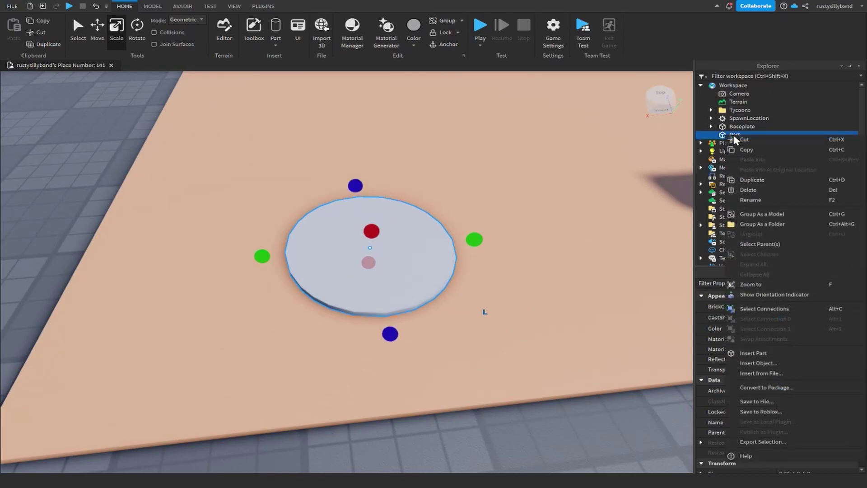
pyautogui.click(763, 214)
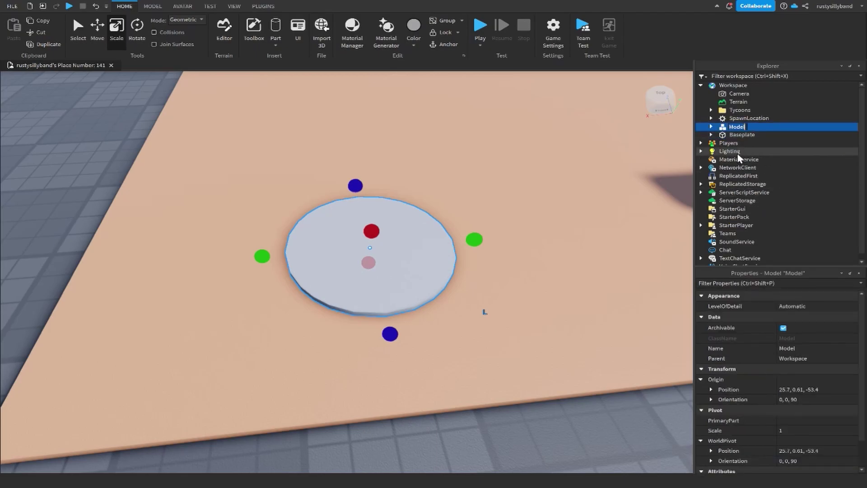
pyautogui.write('Button')
pyautogui.press('Return')
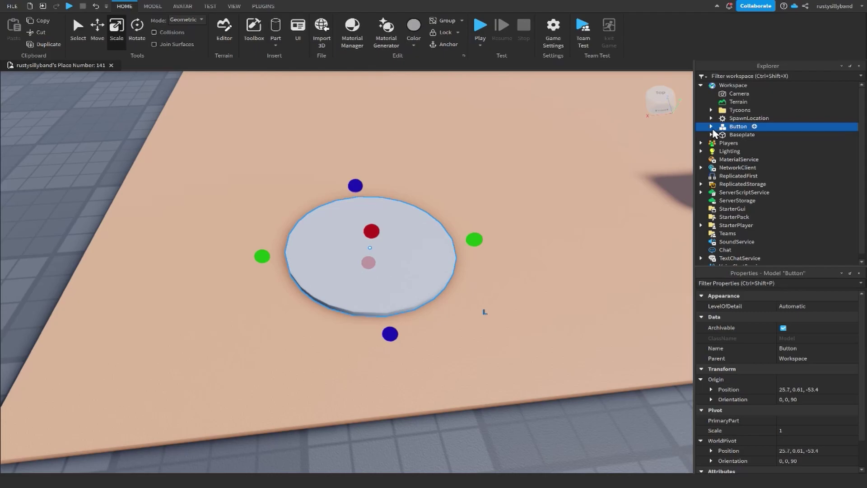
# Rename the disc part inside the Button model as Button
pyautogui.click(711, 128)
pyautogui.click(728, 135)
pyautogui.press('F2')
pyautogui.write('Button')
pyautogui.press('Return')
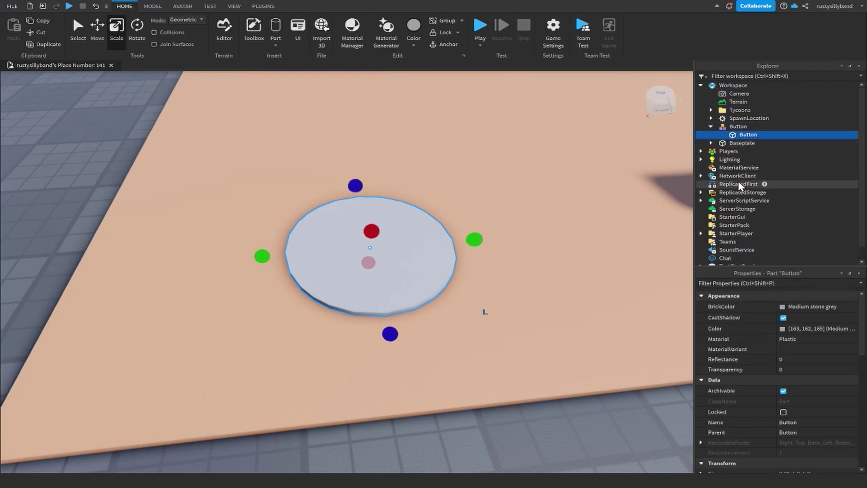
# Rename the model that contains the disc as DropperButton
pyautogui.click(738, 126)
pyautogui.press('F2')
pyautogui.click(729, 127)
pyautogui.write('Dropper')
pyautogui.press('Return')
pyautogui.moveTo(534, 113); pyautogui.dragTo(515, 178, button='middle')
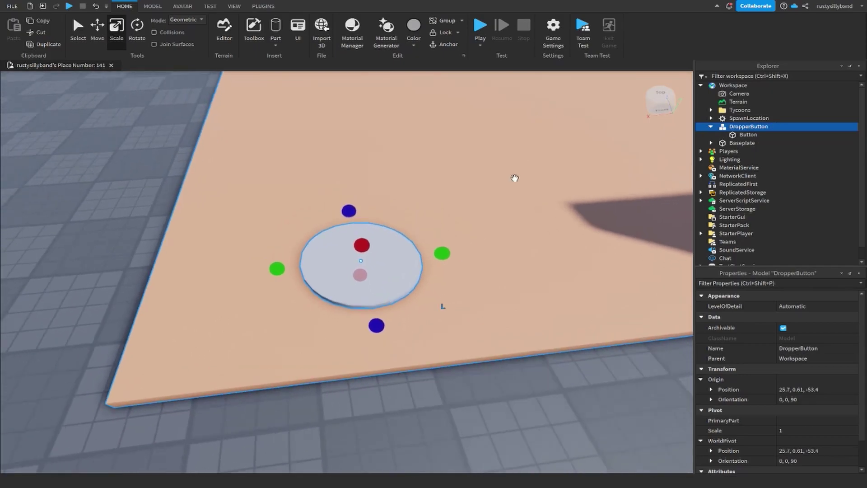
pyautogui.scroll(2, 515, 177)
pyautogui.scroll(-3, 497, 194)
pyautogui.moveTo(776, 128)
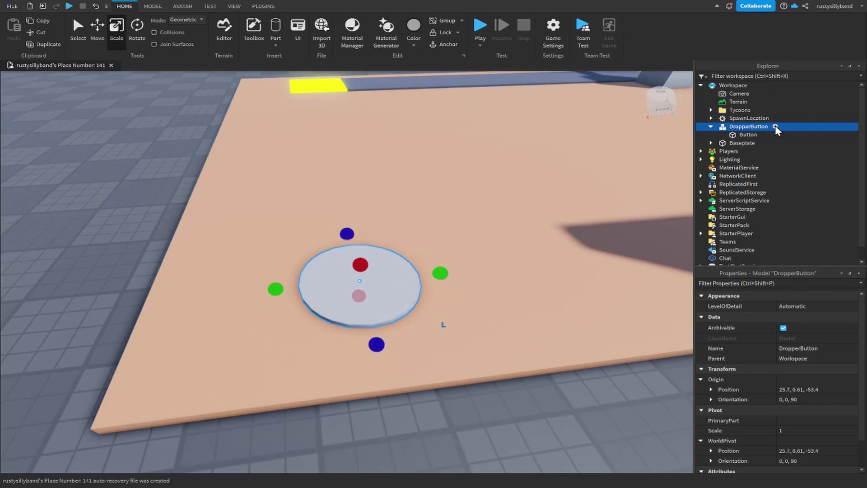
pyautogui.click(775, 127)
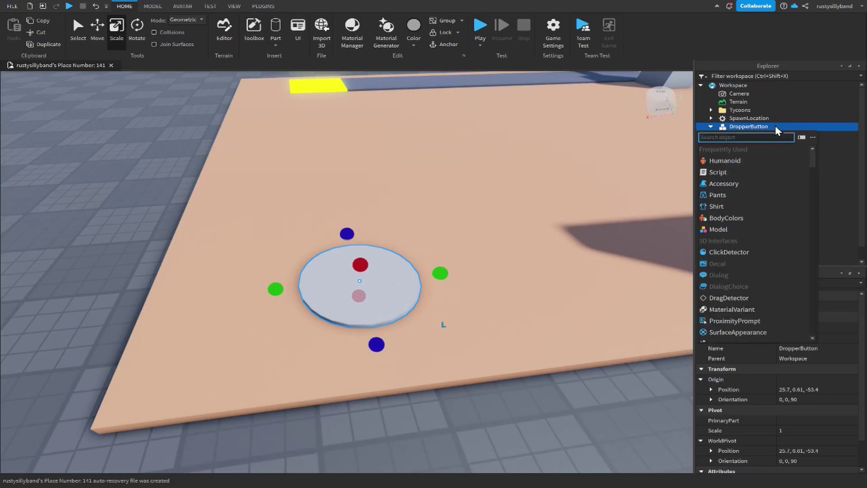
pyautogui.click(739, 129)
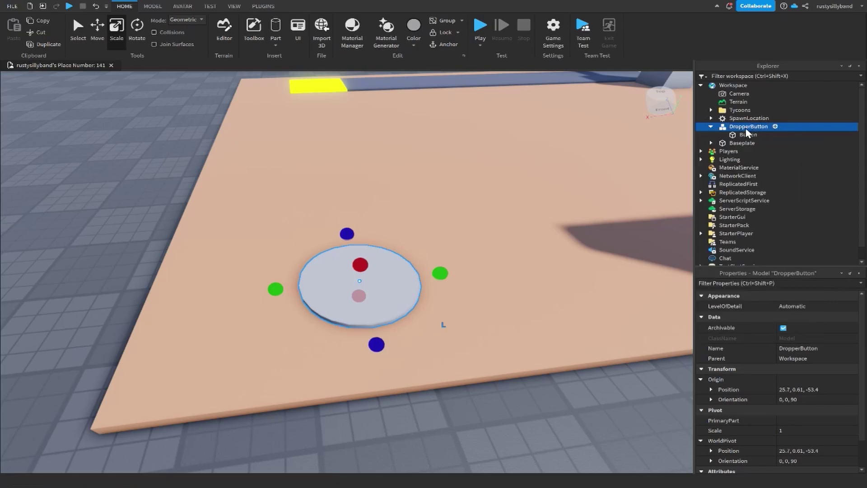
# Add a StringValue to the DropperButton model and name it Object
pyautogui.click(775, 127)
pyautogui.write('string')
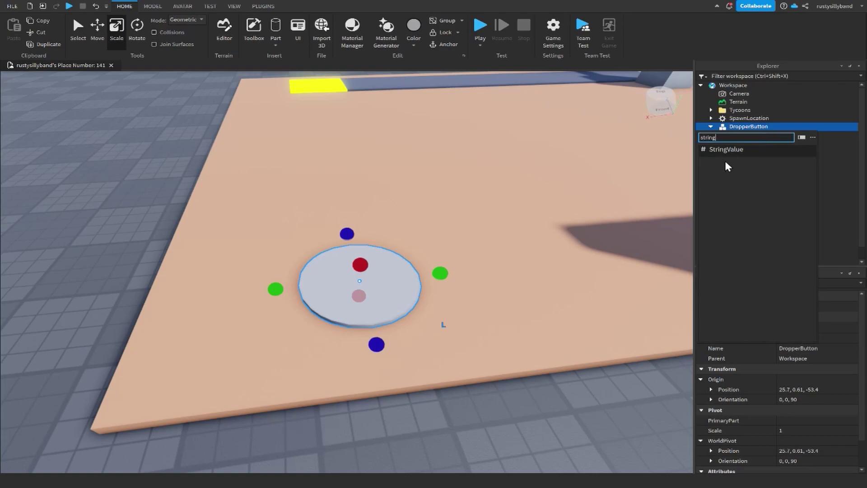
pyautogui.click(726, 150)
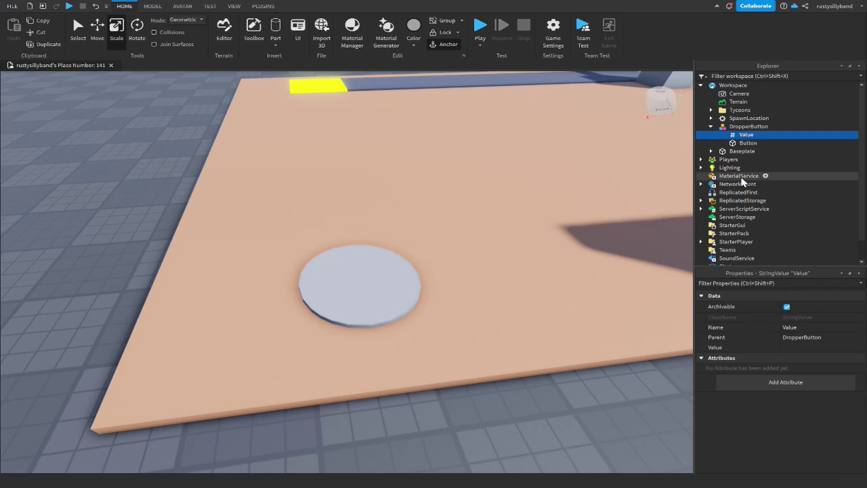
pyautogui.write('Object')
pyautogui.press('Return')
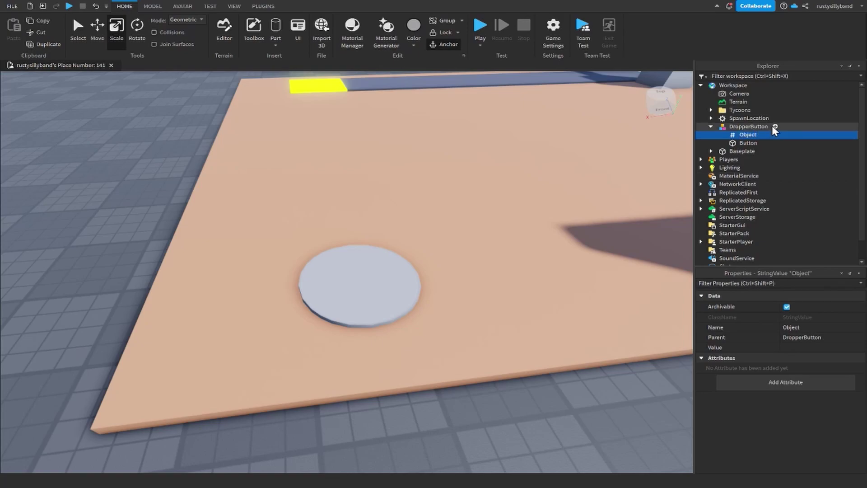
# Add an IntValue to the DropperButton model and name it Price
pyautogui.click(773, 127)
pyautogui.write('intvs')
pyautogui.press('BackSpace')
pyautogui.click(743, 148)
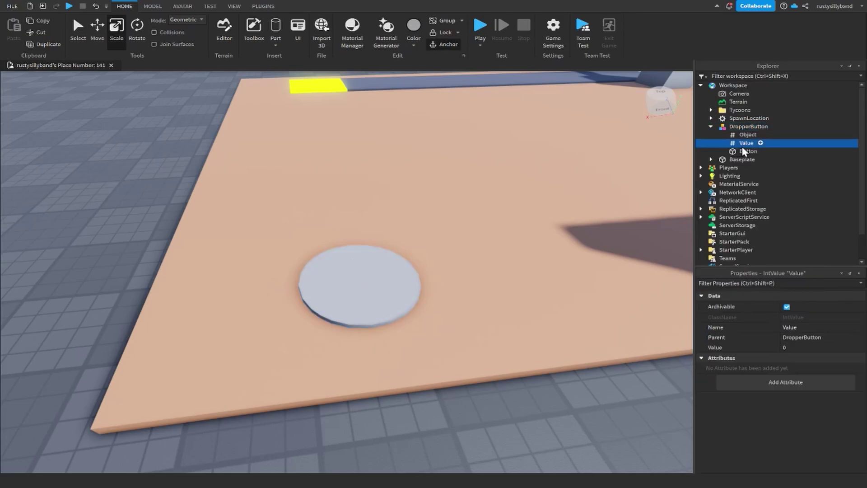
pyautogui.click(752, 144)
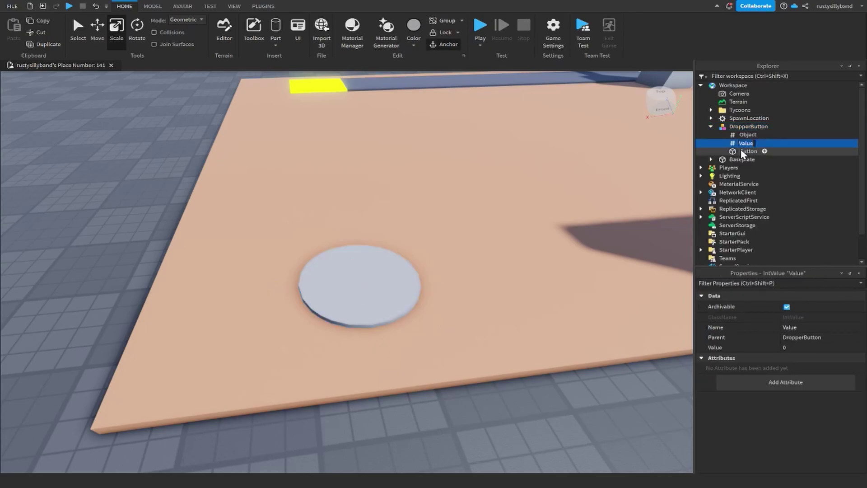
pyautogui.write('Price')
pyautogui.press('Return')
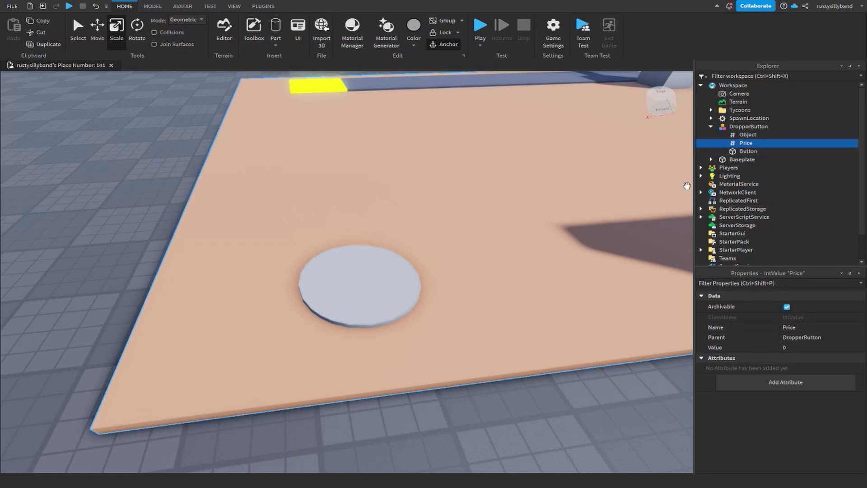
# Add a BillboardGui to the Button part inside the DropperButton model
pyautogui.click(730, 153)
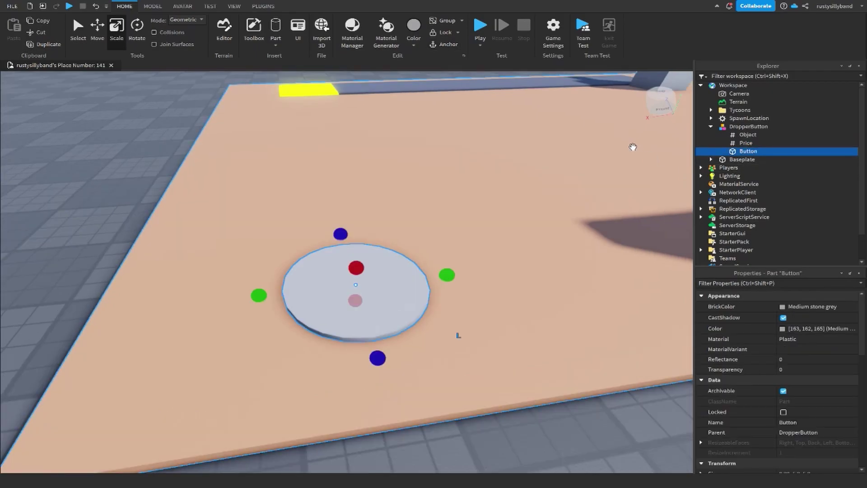
pyautogui.moveTo(771, 151)
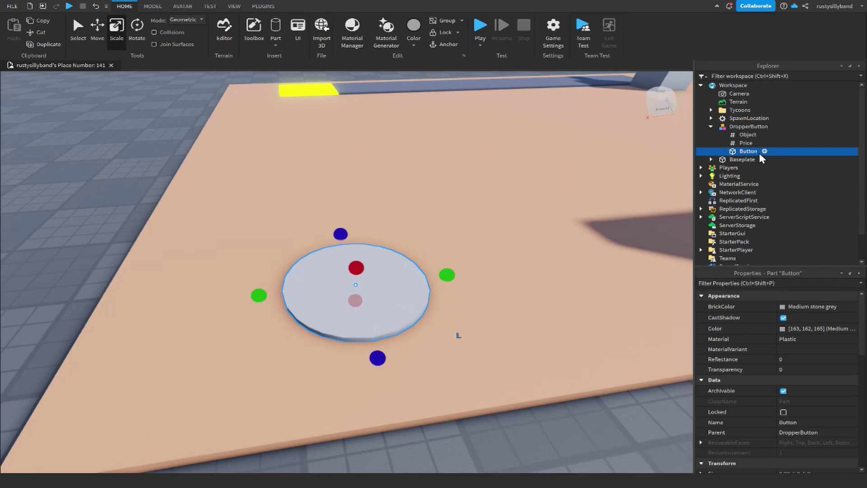
pyautogui.click(764, 152)
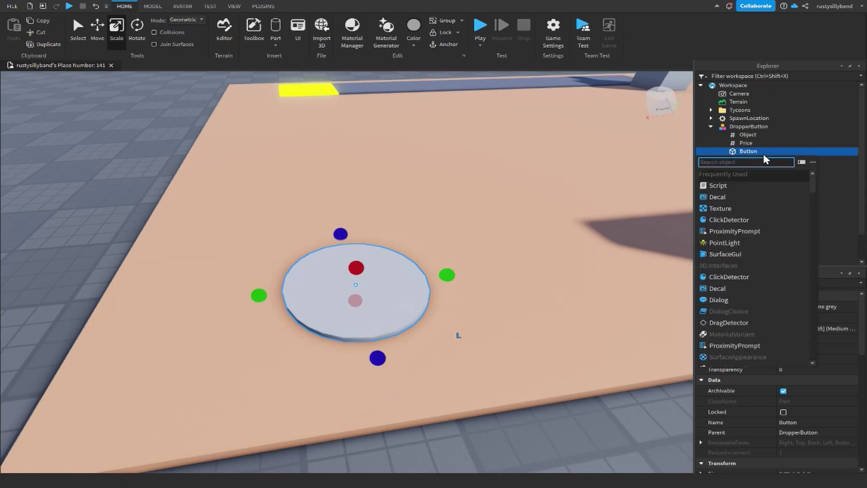
pyautogui.write('bill')
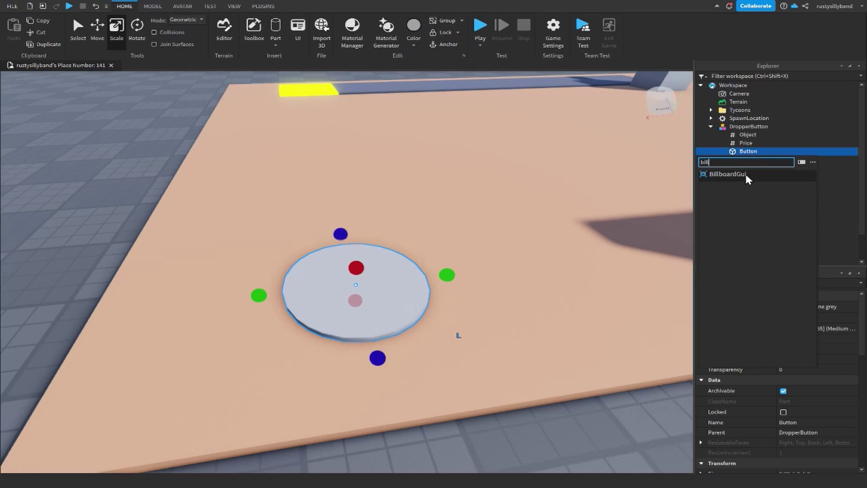
pyautogui.click(747, 176)
pyautogui.scroll(3, 551, 229)
# Set the BillboardGui's MaxDistance property to 40
pyautogui.click(752, 160)
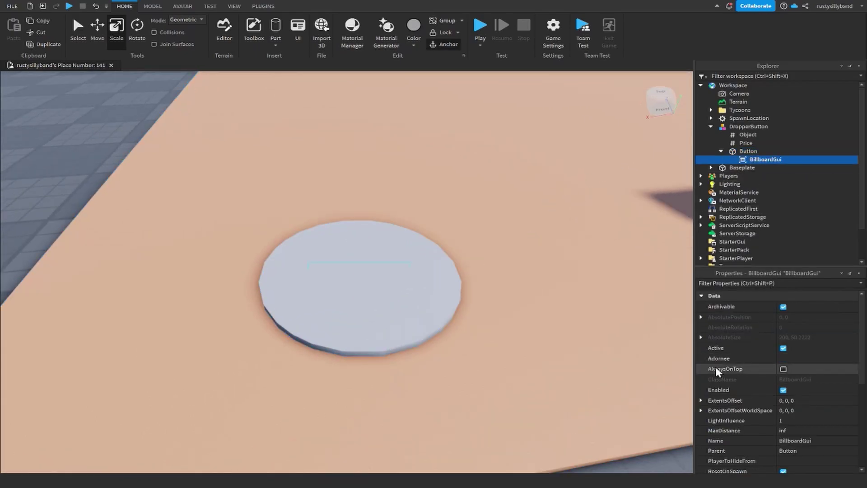
pyautogui.scroll(-3, 742, 365)
pyautogui.scroll(3, 764, 370)
pyautogui.scroll(-3, 759, 359)
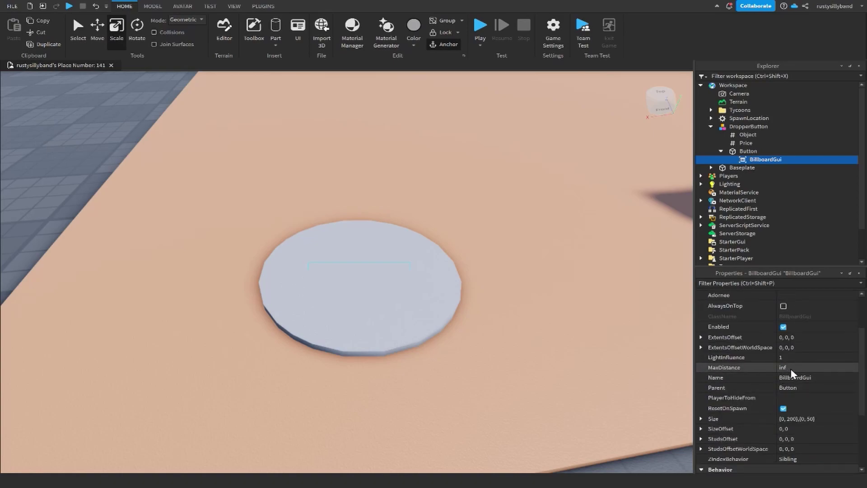
pyautogui.click(791, 369)
pyautogui.write('40')
pyautogui.press('Return')
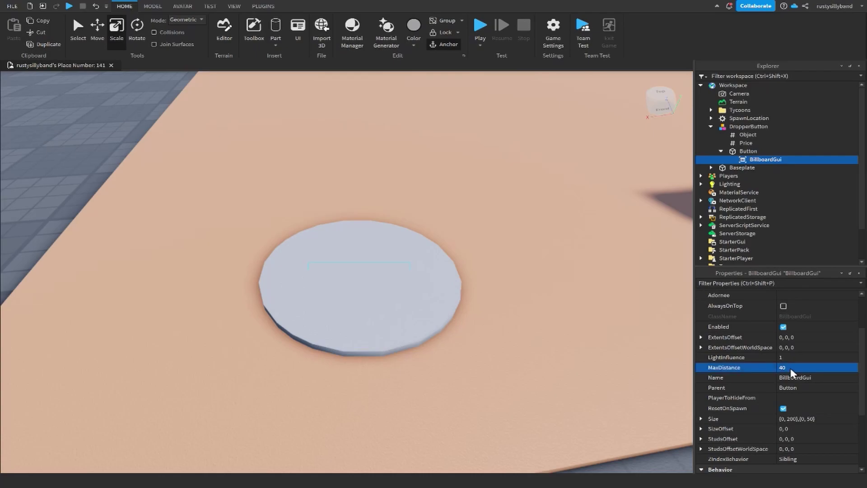
# Turn off ResetOnSpawn for the BillboardGui on the Button part
pyautogui.scroll(-6, 371, 290)
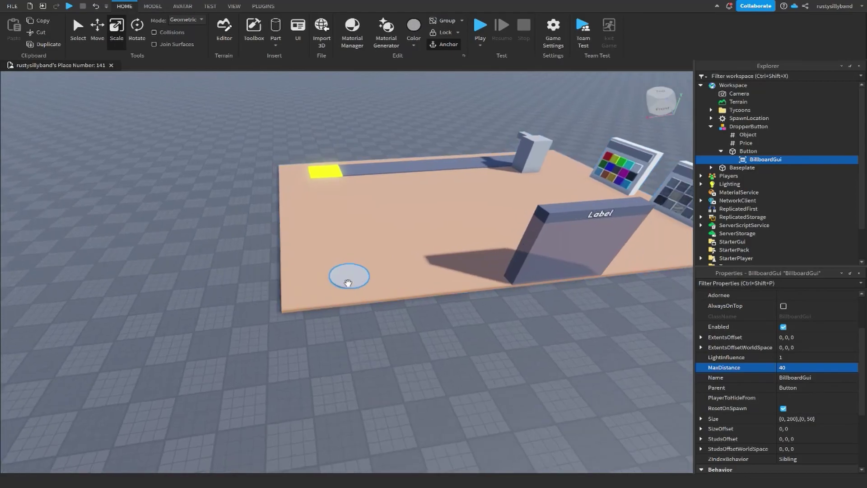
pyautogui.scroll(2, 348, 283)
pyautogui.scroll(-3, 351, 281)
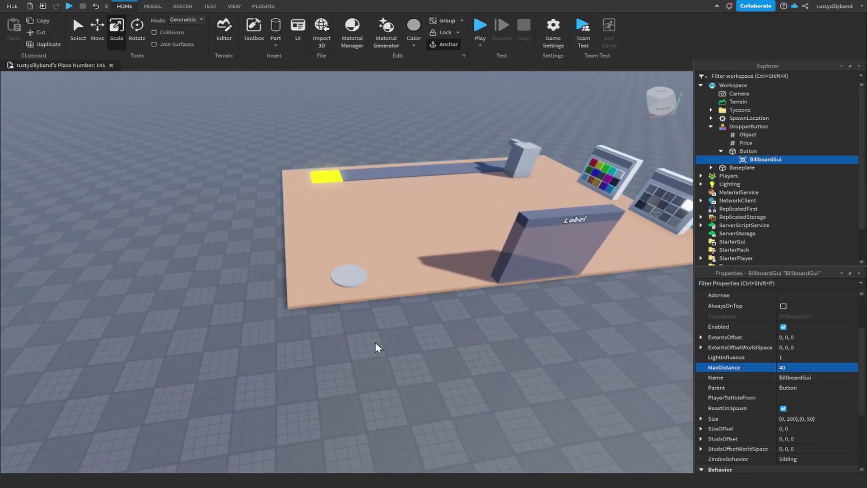
pyautogui.scroll(4, 375, 342)
pyautogui.scroll(-5, 394, 335)
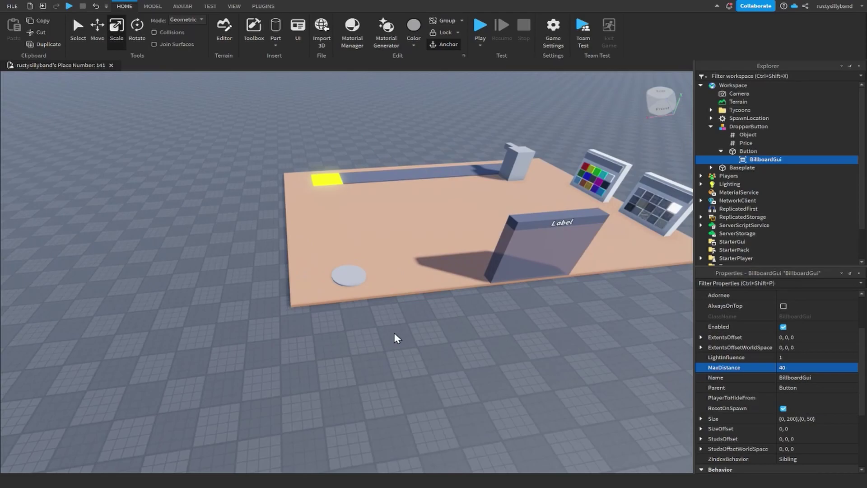
pyautogui.scroll(6, 342, 306)
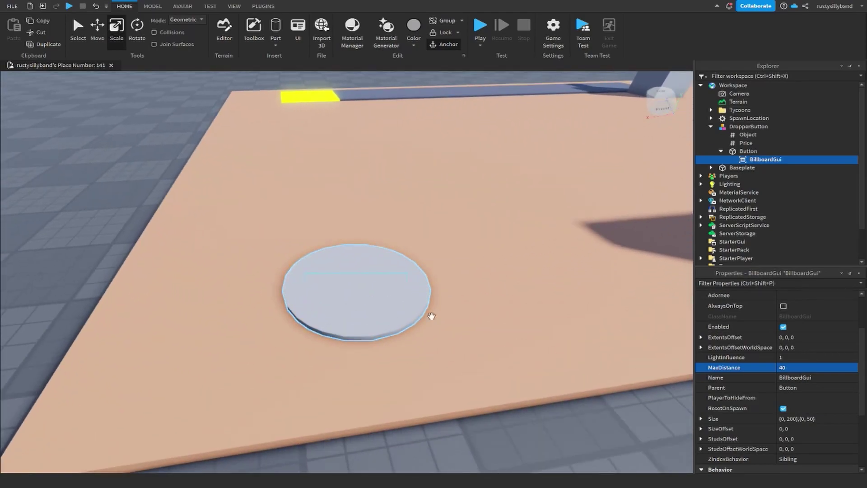
pyautogui.click(783, 408)
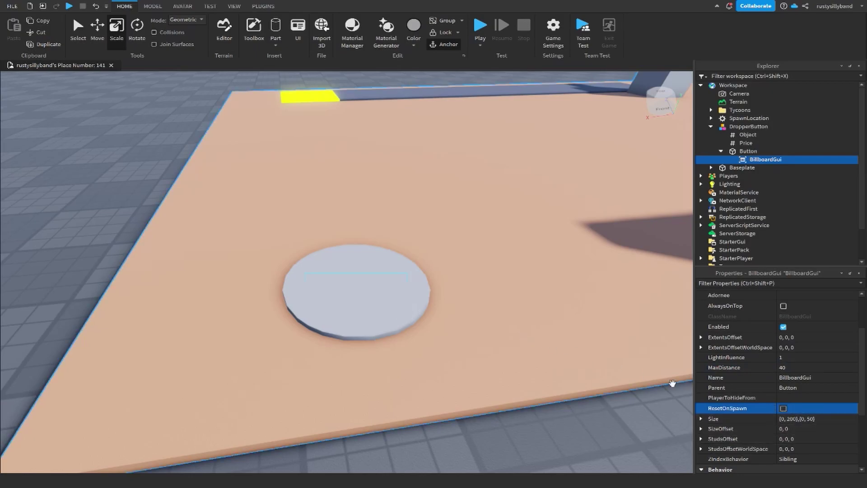
# Set the BillboardGui's Size to {5, 0},{5, 0}
pyautogui.moveTo(582, 377); pyautogui.dragTo(581, 368, button='right')
pyautogui.scroll(3, 580, 368)
pyautogui.scroll(-2, 581, 367)
pyautogui.click(789, 419)
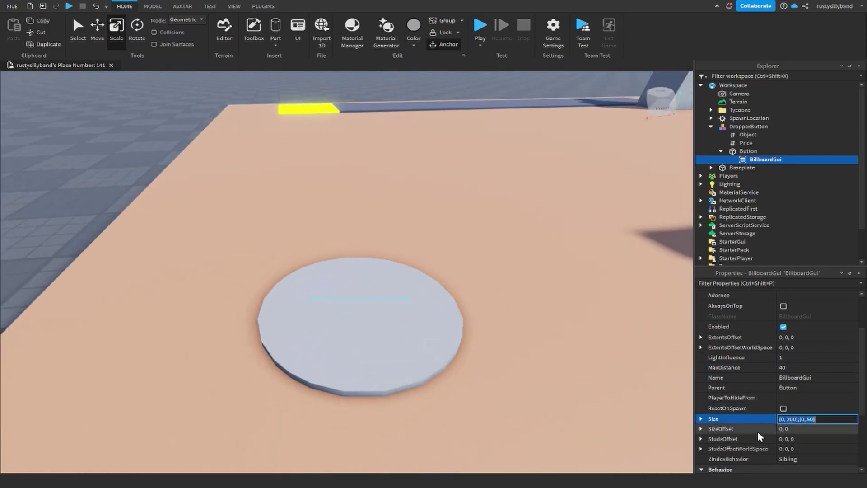
pyautogui.write('5,')
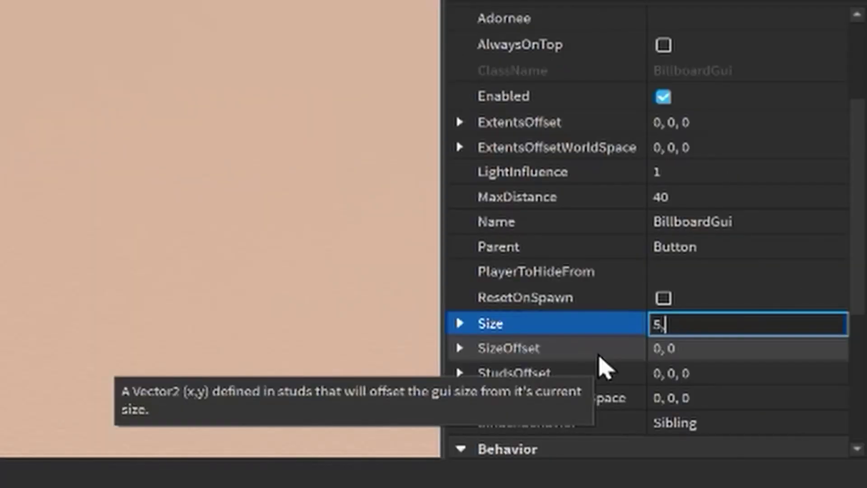
pyautogui.write(' 0},{5, 0')
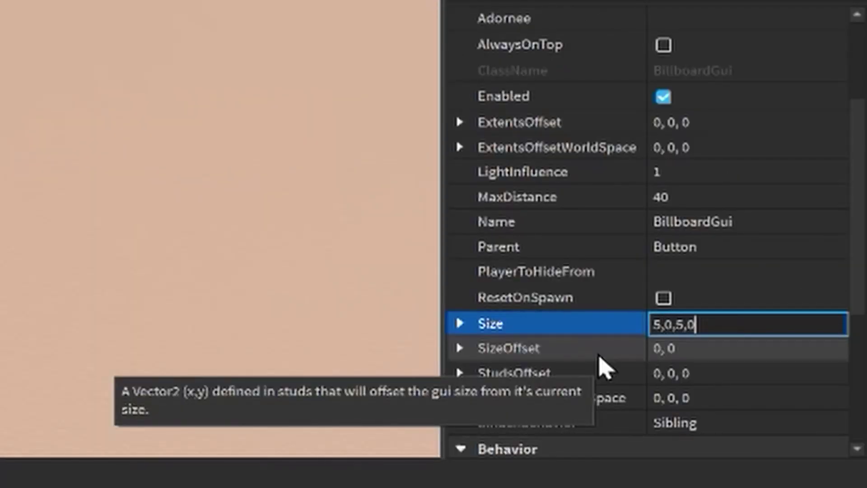
pyautogui.press('Return')
# Add a Frame inside the BillboardGui
pyautogui.scroll(-4, 425, 310)
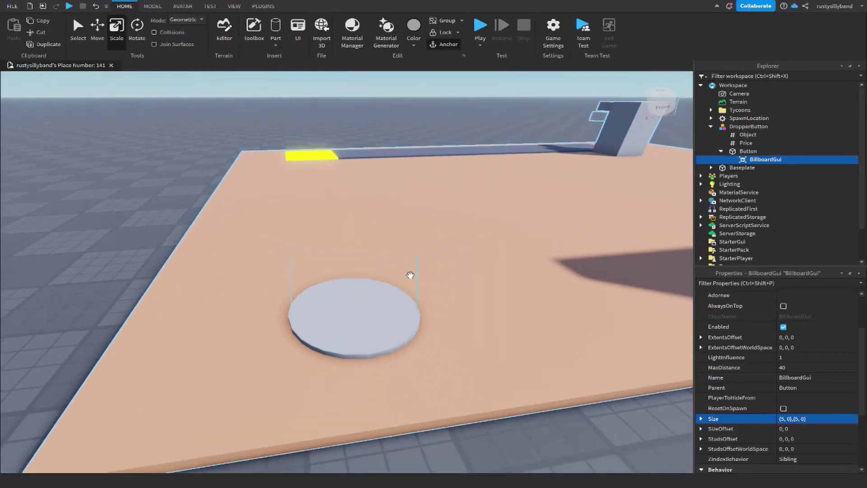
pyautogui.scroll(4, 402, 293)
pyautogui.scroll(-5, 398, 301)
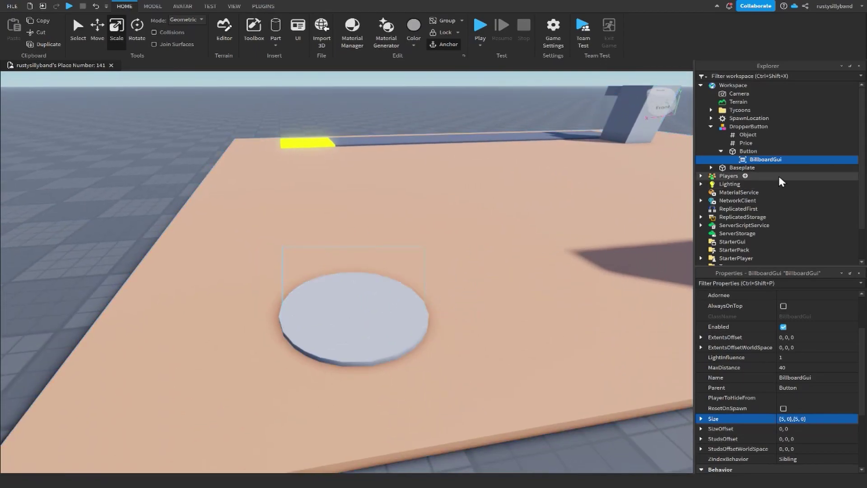
pyautogui.click(788, 159)
pyautogui.click(730, 199)
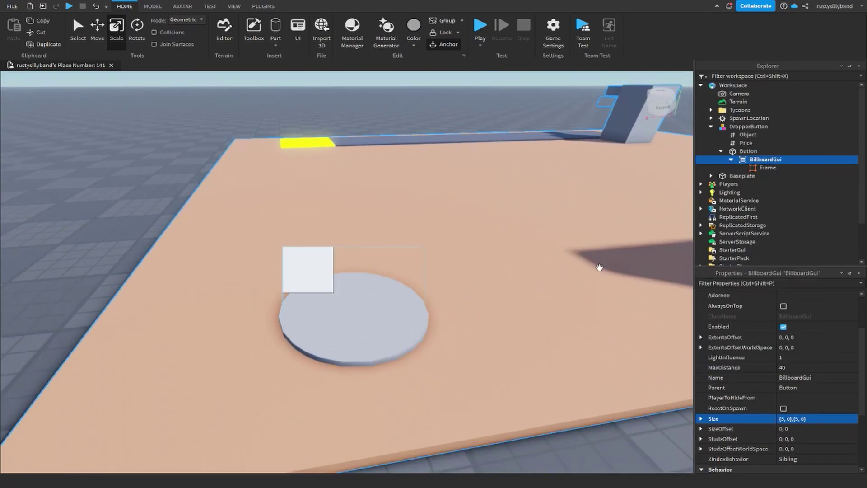
# Set the Frame's Size to {1, 0},{0.5, 0} so it covers half of the BillboardGui's height
pyautogui.click(755, 168)
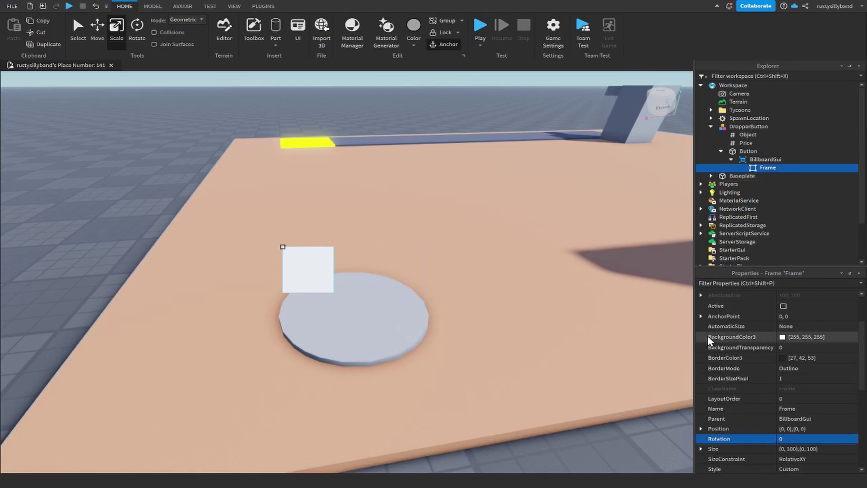
pyautogui.scroll(-1, 780, 388)
pyautogui.click(780, 417)
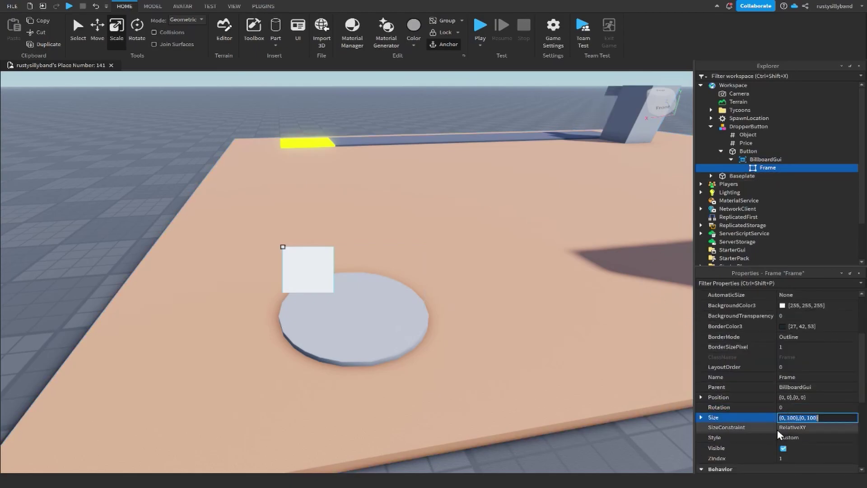
pyautogui.write('1,0')
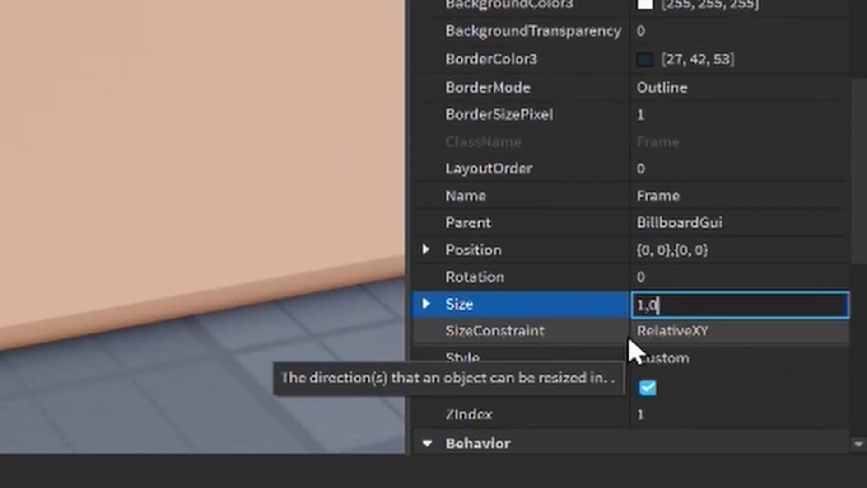
pyautogui.write(',0,0.5,0')
pyautogui.press('Return')
pyautogui.scroll(2, 477, 309)
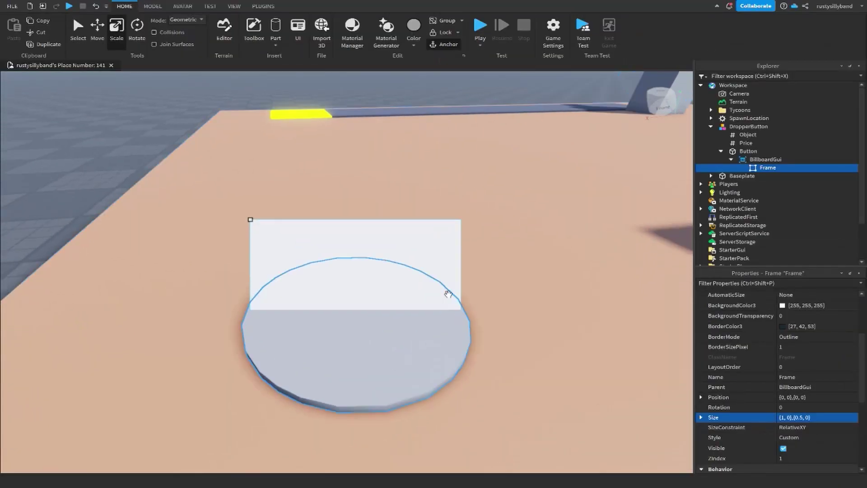
pyautogui.scroll(-5, 476, 309)
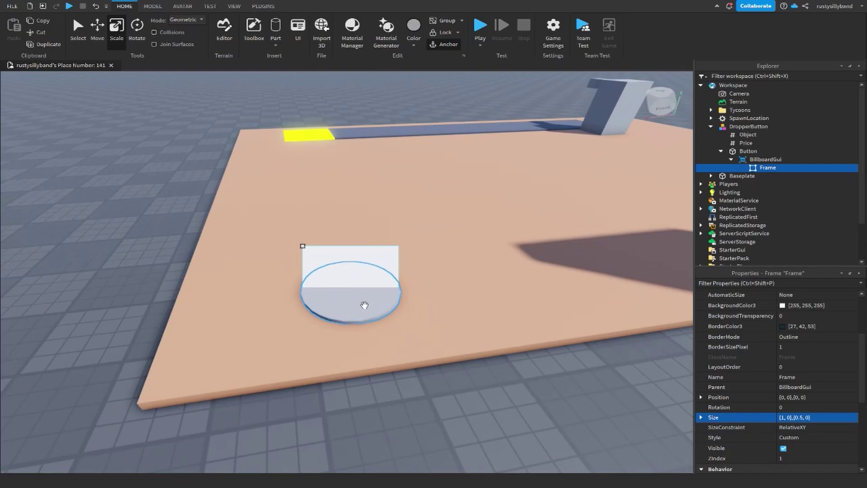
pyautogui.scroll(5, 470, 296)
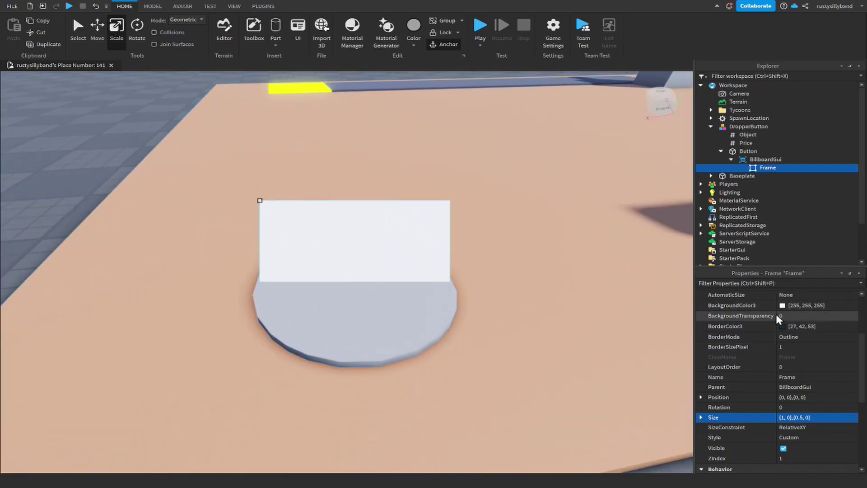
pyautogui.click(789, 316)
pyautogui.write('1')
pyautogui.press('BackSpace')
pyautogui.write('0')
pyautogui.press('Return')
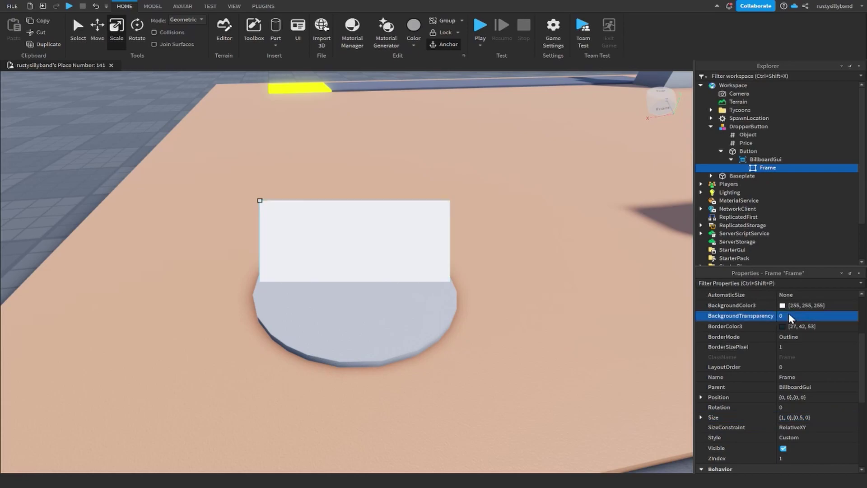
# Add a TextLabel inside the BillboardGui's Frame
pyautogui.moveTo(778, 167)
pyautogui.click(783, 168)
pyautogui.write('text')
pyautogui.click(755, 186)
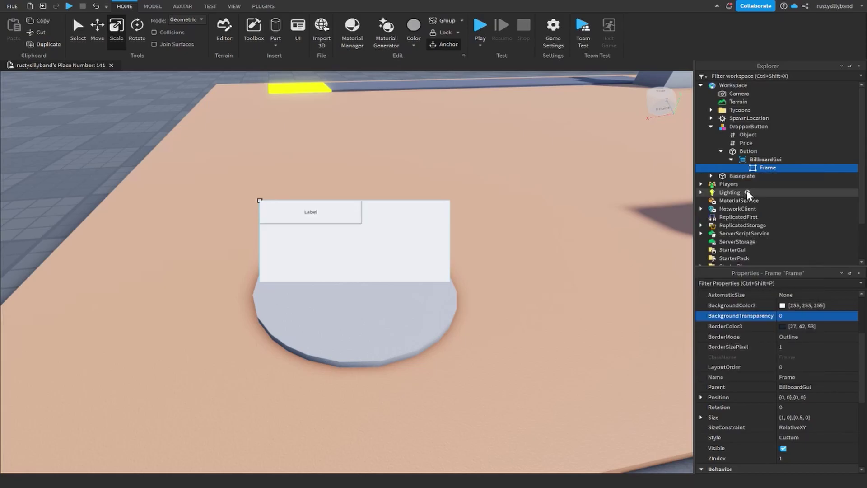
# Set the TextLabel's Size to {1, 0},{0.4, 0}
pyautogui.click(768, 176)
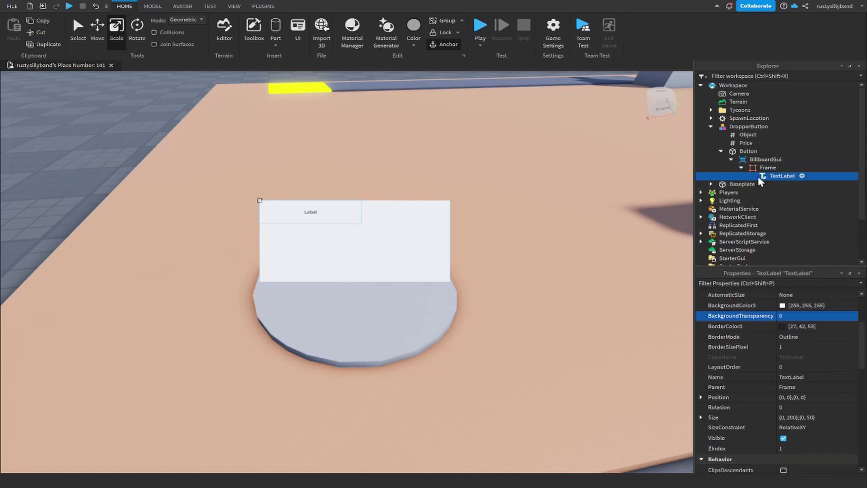
pyautogui.click(794, 416)
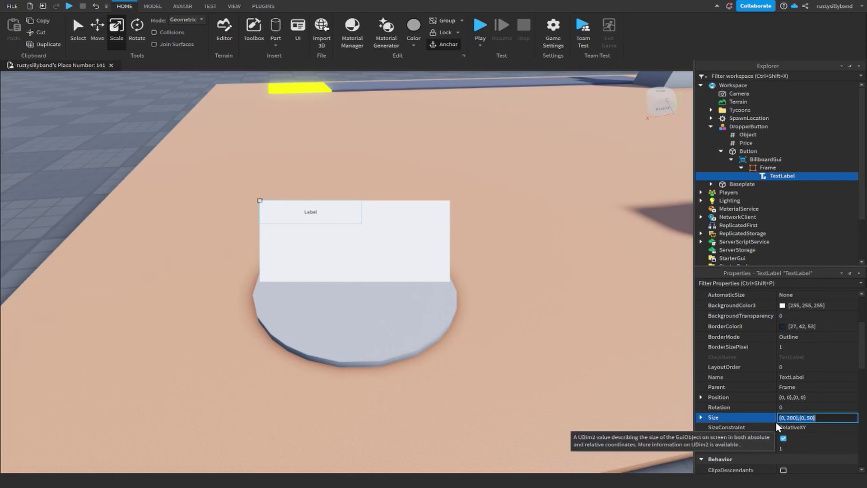
pyautogui.write('1, 0}')
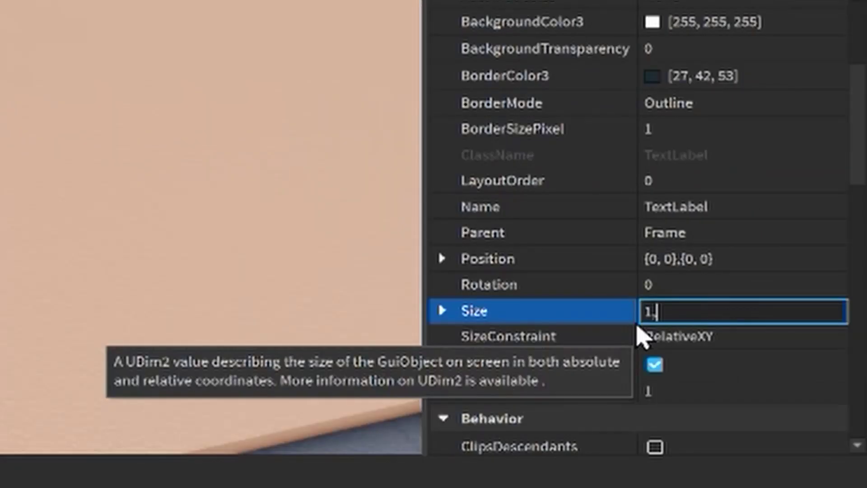
pyautogui.write(',{0.4, 0,0.4,')
pyautogui.press('Return')
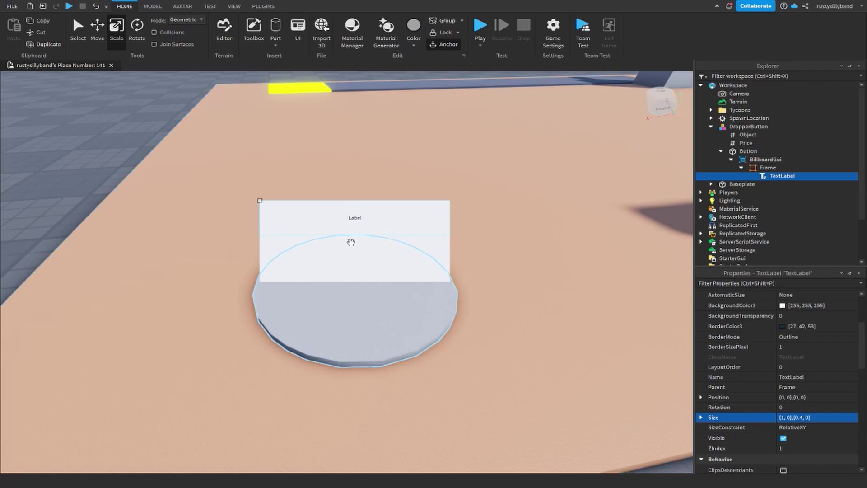
# Enable TextScaled on the TextLabel and set its font to Fredoka One
pyautogui.scroll(-5, 789, 355)
pyautogui.scroll(-5, 788, 361)
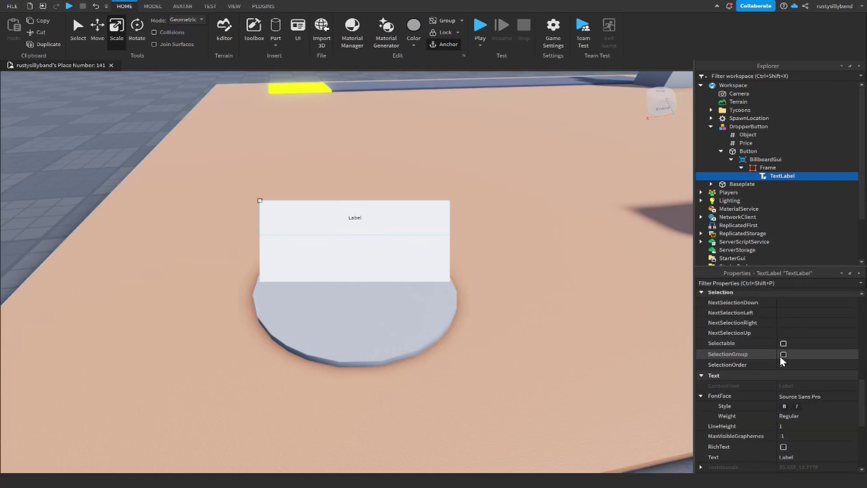
pyautogui.click(783, 404)
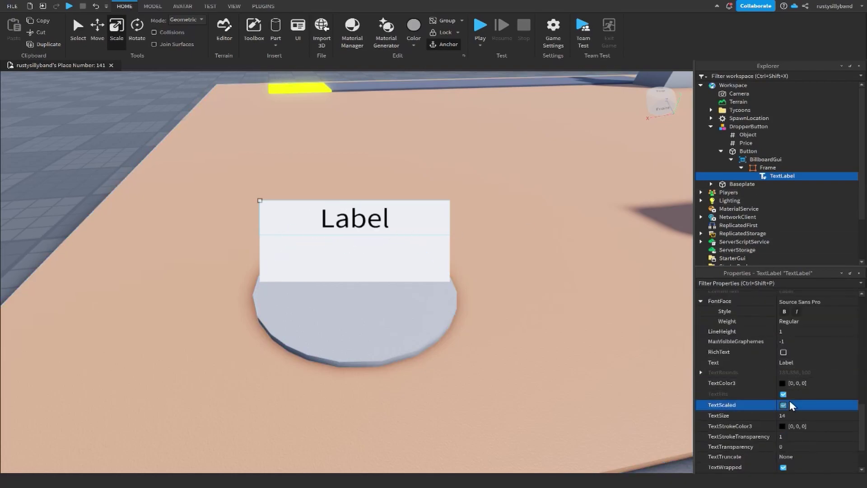
pyautogui.click(797, 302)
pyautogui.click(797, 302)
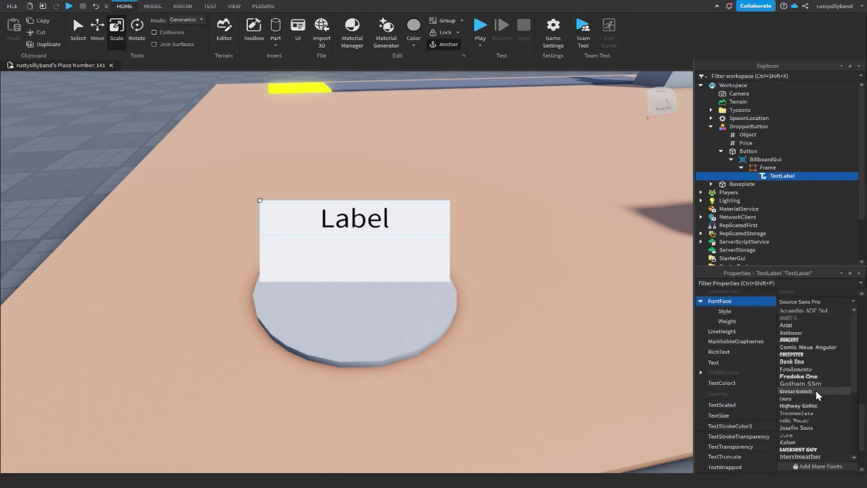
pyautogui.click(799, 376)
# Set the TextLabel's text color to white (255, 255, 255)
pyautogui.click(783, 383)
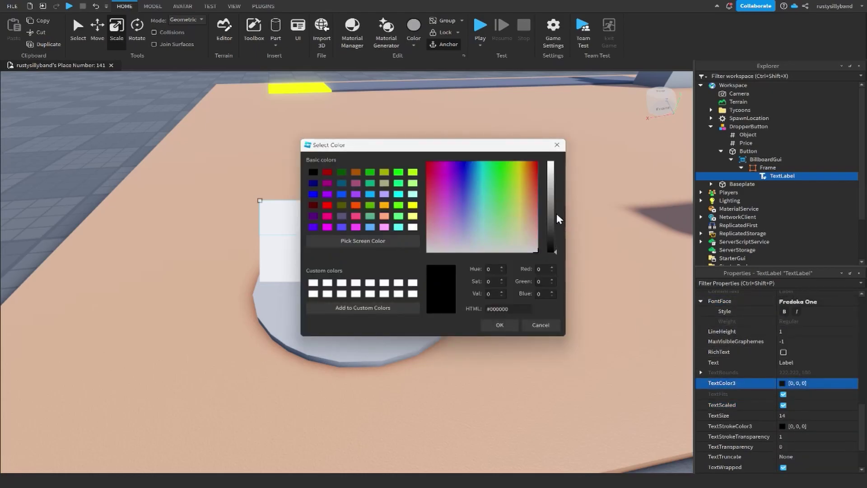
pyautogui.moveTo(559, 182); pyautogui.dragTo(557, 139)
pyautogui.click(499, 326)
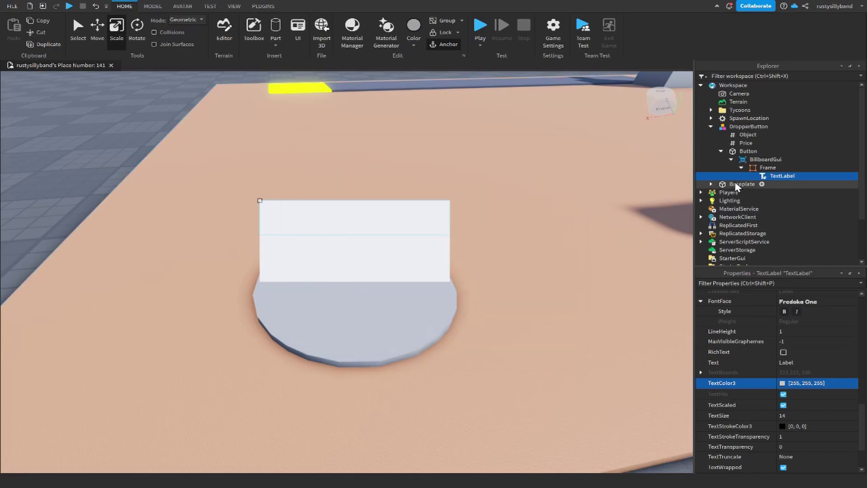
# Make the Frame's background fully transparent by setting its BackgroundTransparency to 1
pyautogui.click(767, 168)
pyautogui.scroll(5, 774, 358)
pyautogui.click(790, 370)
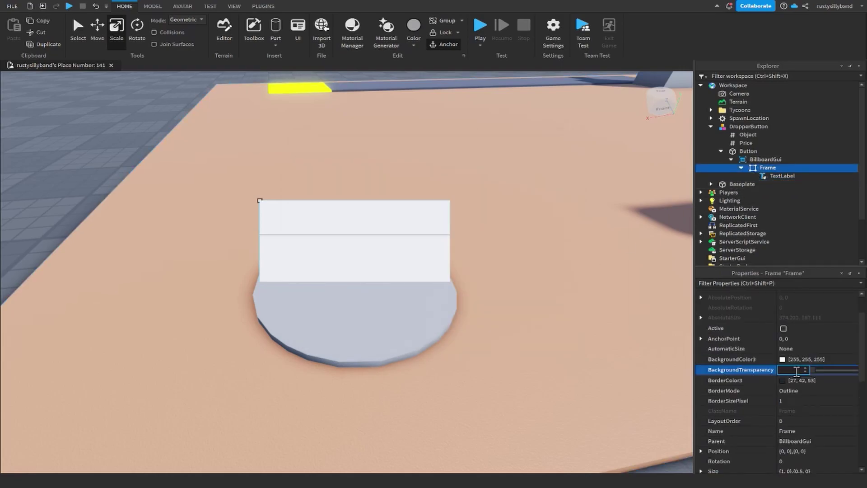
pyautogui.write('1')
pyautogui.press('Return')
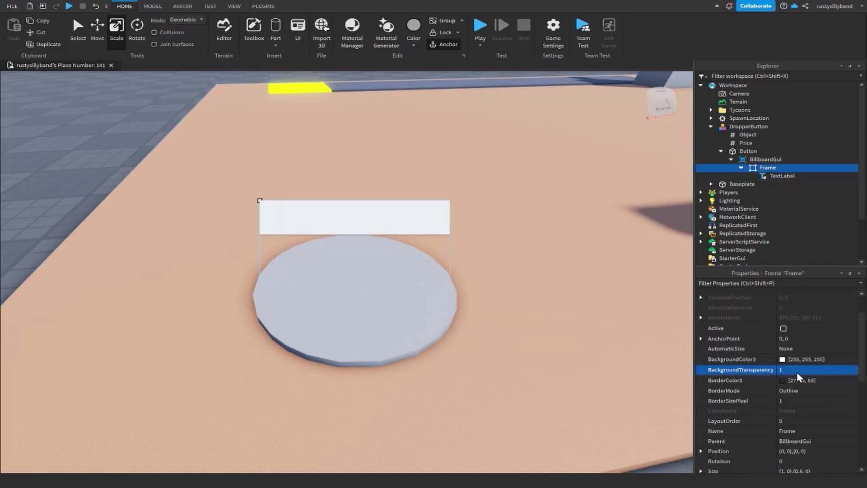
# Set the TextLabel's BackgroundTransparency to 1
pyautogui.click(782, 176)
pyautogui.click(790, 370)
pyautogui.write('1')
pyautogui.press('Return')
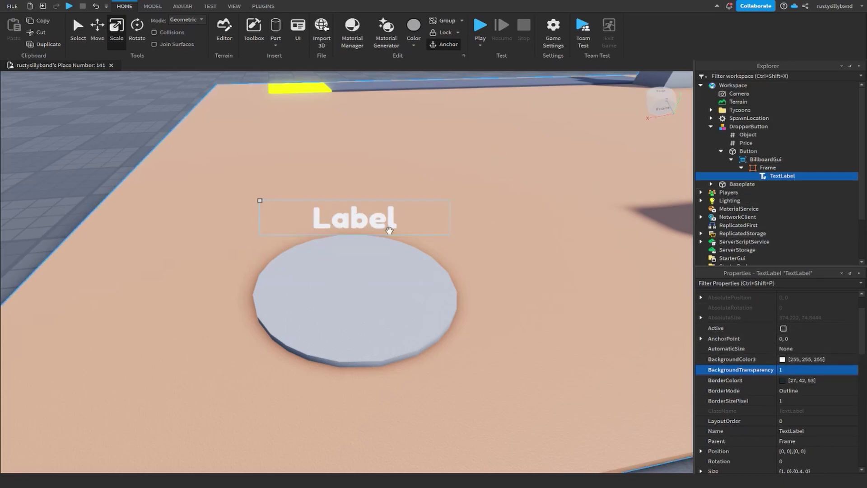
# Add a UIStroke to the TextLabel and set its thickness to 2
pyautogui.click(802, 175)
pyautogui.write('uis')
pyautogui.click(765, 199)
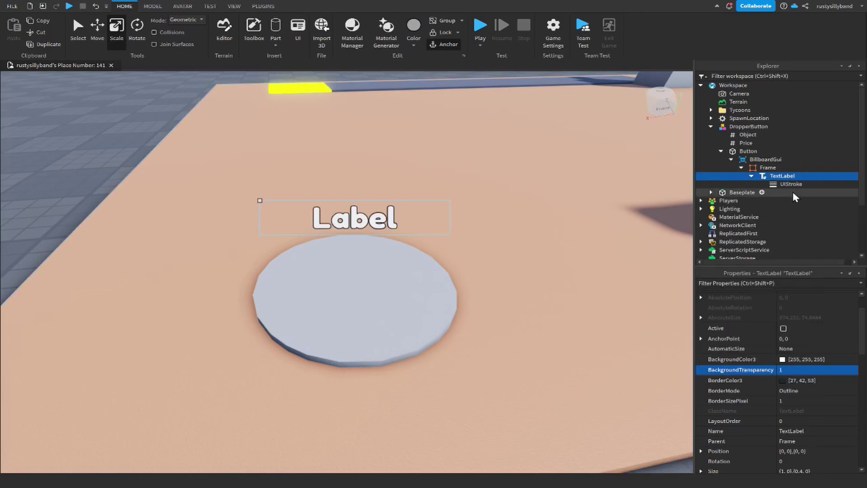
pyautogui.click(790, 339)
pyautogui.write('2')
pyautogui.press('Return')
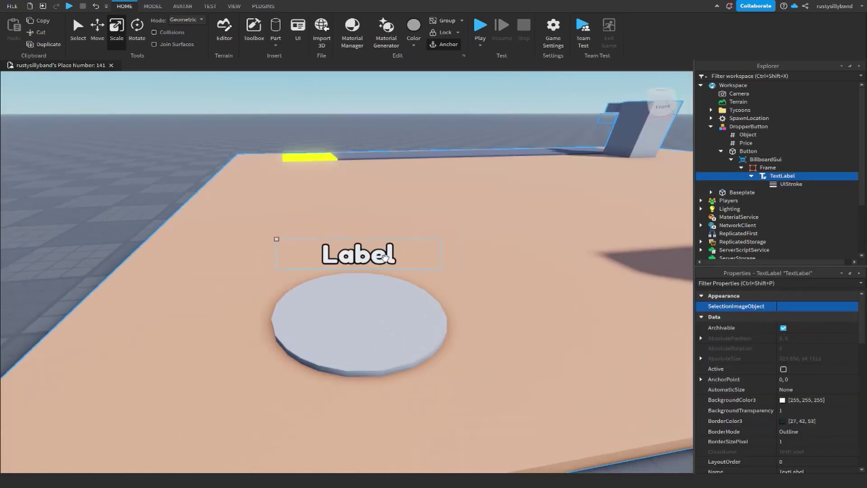
# Change the TextLabel's text to "Dropper 1 - $0"
pyautogui.scroll(-3, 437, 259)
pyautogui.scroll(4, 438, 260)
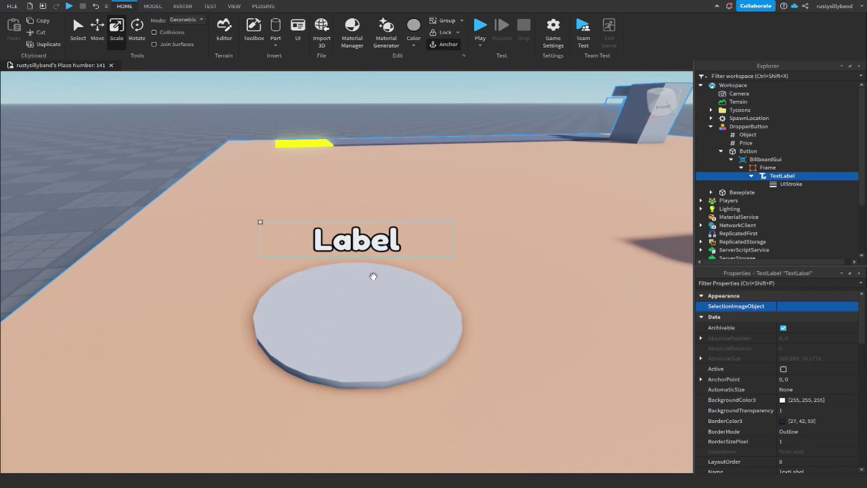
pyautogui.scroll(-7, 795, 384)
pyautogui.scroll(-4, 809, 376)
pyautogui.click(792, 394)
pyautogui.write('Dropper 1 - $0')
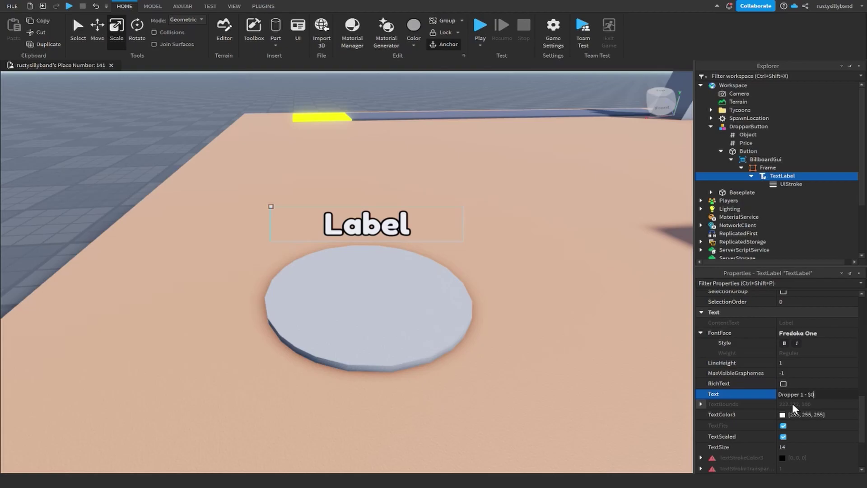
pyautogui.press('Return')
pyautogui.moveTo(604, 219); pyautogui.dragTo(505, 248, button='right')
pyautogui.scroll(-4, 505, 248)
pyautogui.scroll(4, 505, 248)
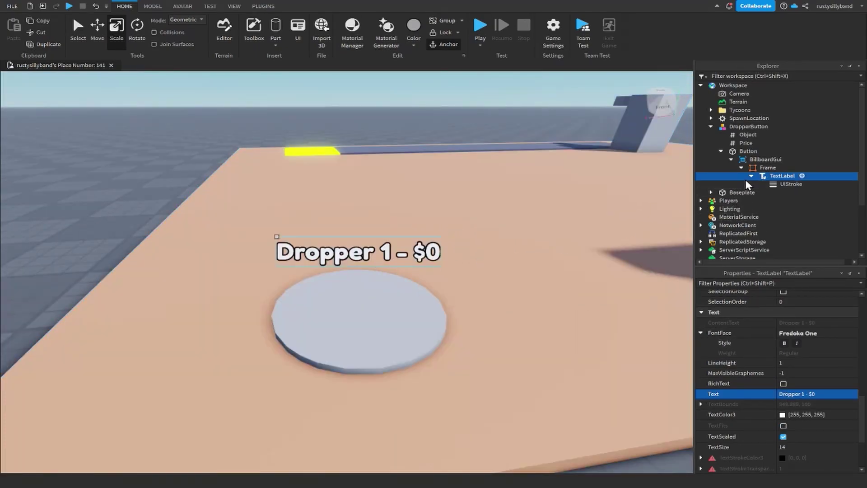
# Move the DropperButton model into the Buttons folder of the Tycoon model
pyautogui.scroll(-1, 277, 232)
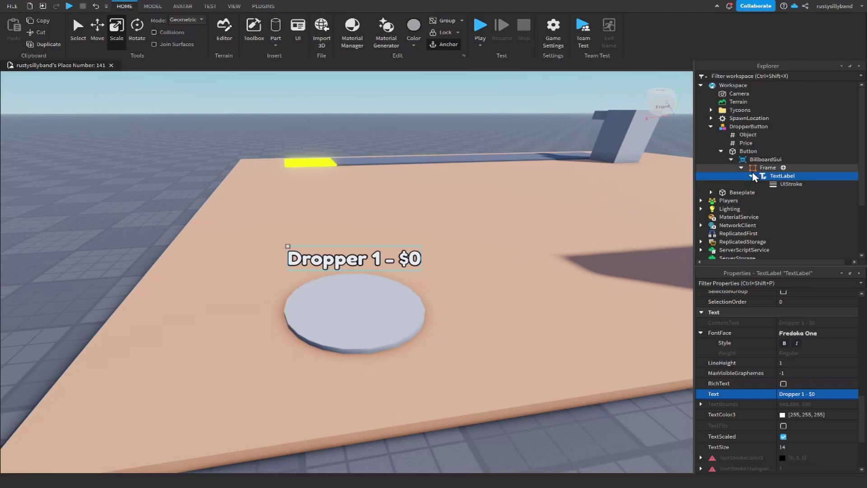
pyautogui.click(731, 159)
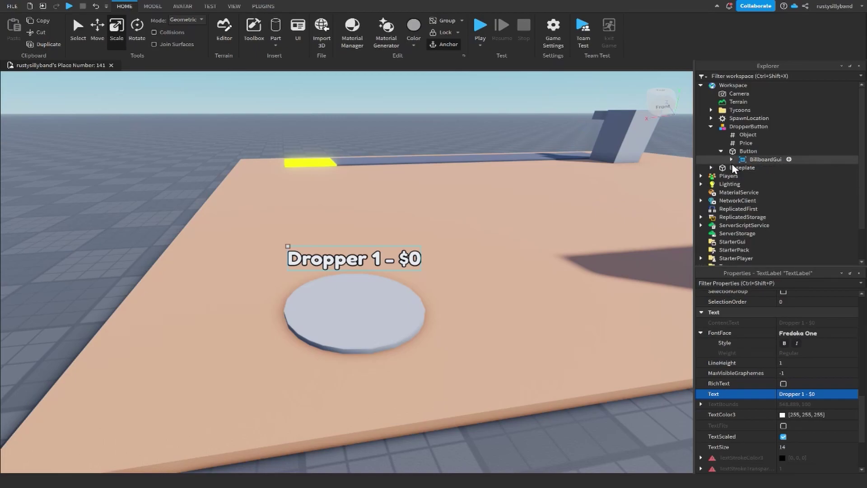
pyautogui.click(722, 150)
pyautogui.click(712, 128)
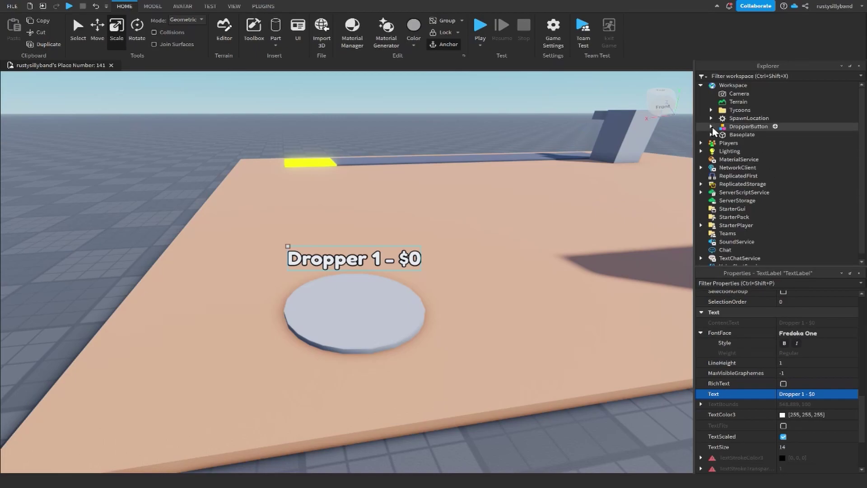
pyautogui.moveTo(732, 129); pyautogui.dragTo(750, 126)
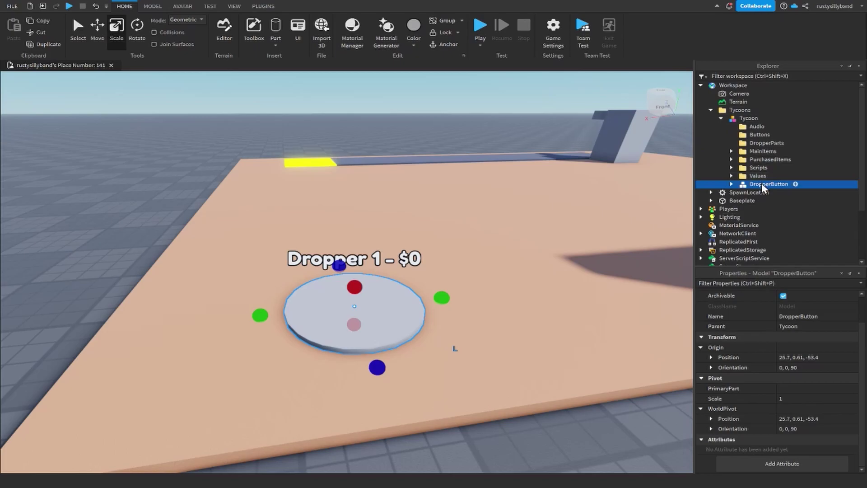
pyautogui.moveTo(762, 188); pyautogui.dragTo(759, 136)
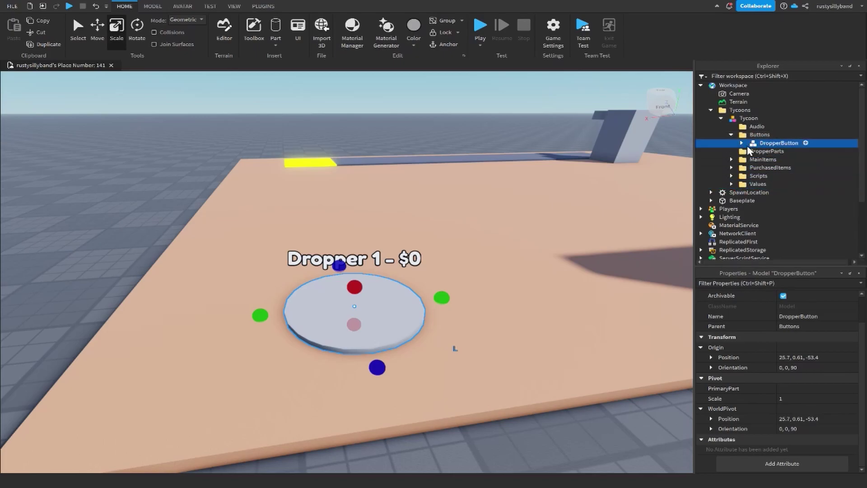
# Examine the DropperButton's Object value and the names of the models in the PurchasedItems folder
pyautogui.click(742, 143)
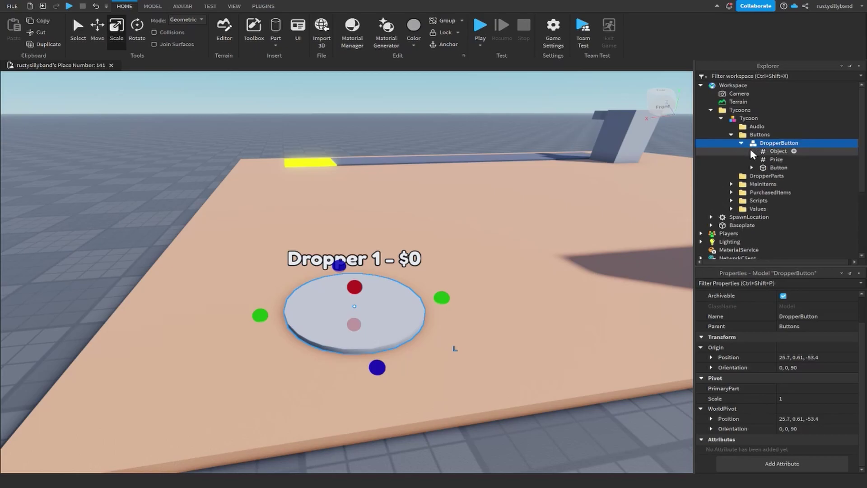
pyautogui.click(771, 152)
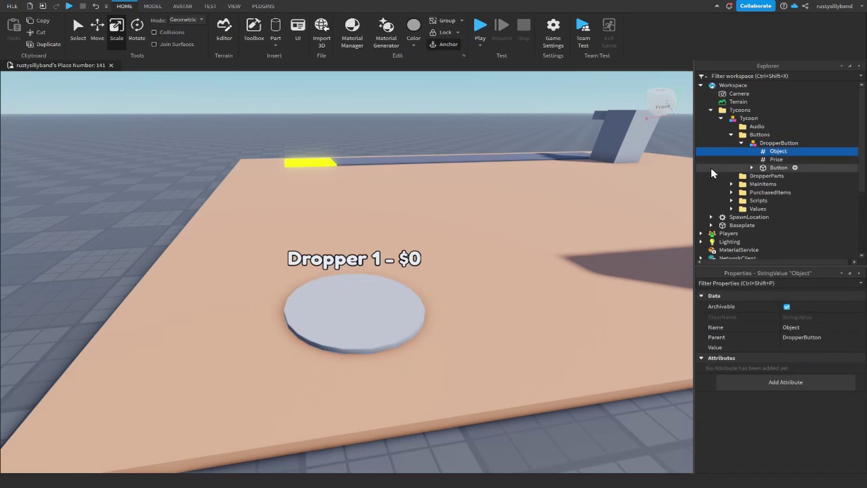
pyautogui.click(740, 185)
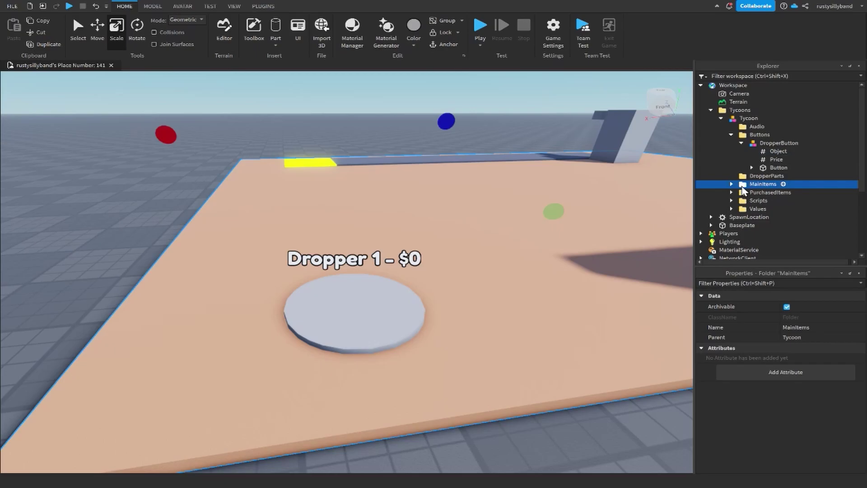
pyautogui.click(732, 185)
pyautogui.click(731, 184)
pyautogui.click(732, 192)
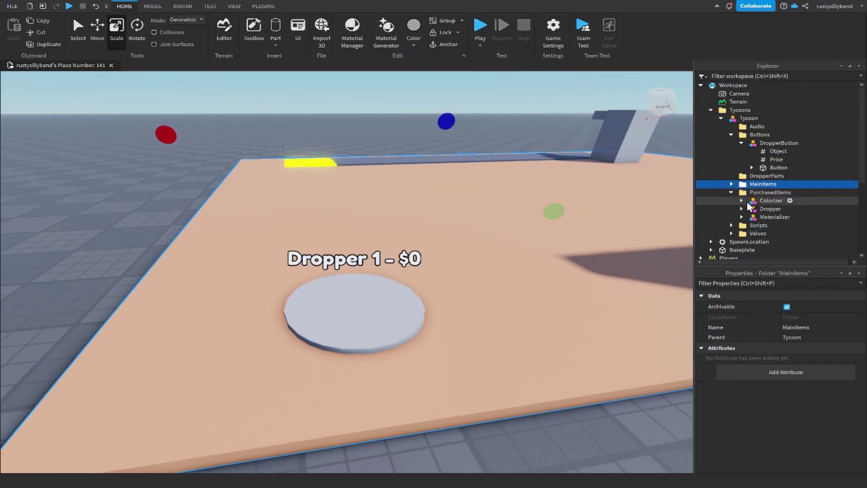
pyautogui.click(758, 201)
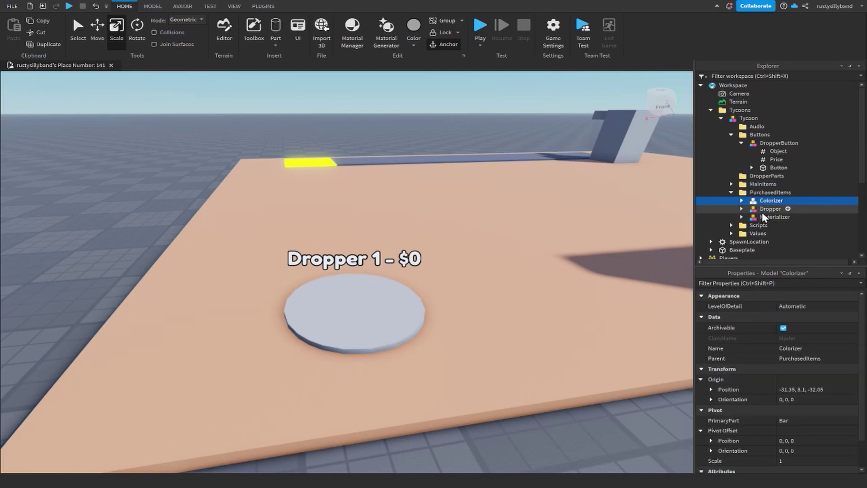
pyautogui.click(768, 209)
pyautogui.click(770, 218)
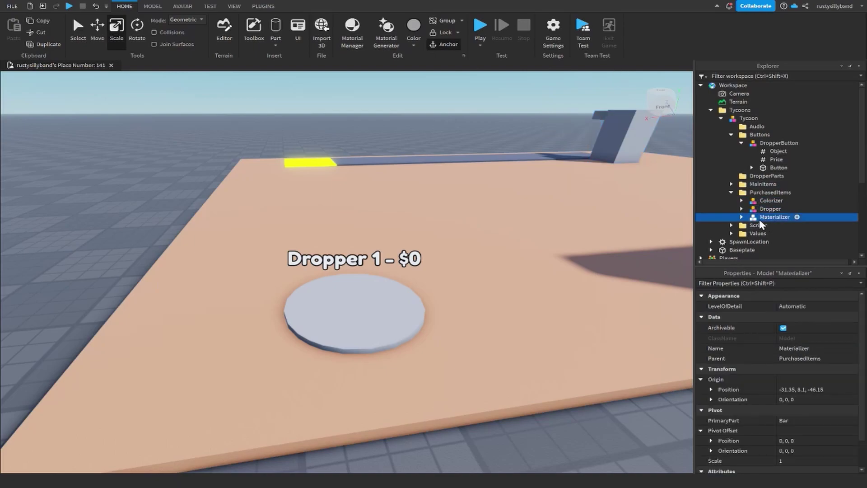
# Set the Value of the DropperButton's Object StringValue to "Dropper"
pyautogui.click(763, 144)
pyautogui.click(773, 152)
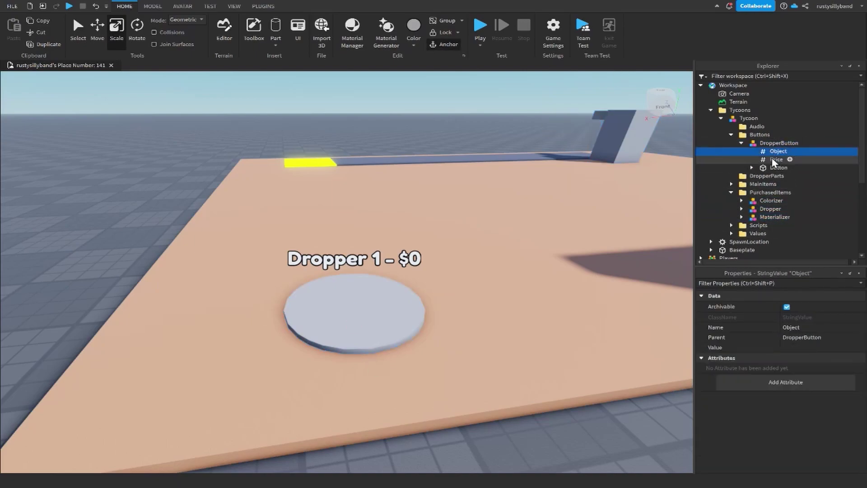
pyautogui.click(799, 348)
pyautogui.write('Dropper')
pyautogui.press('Return')
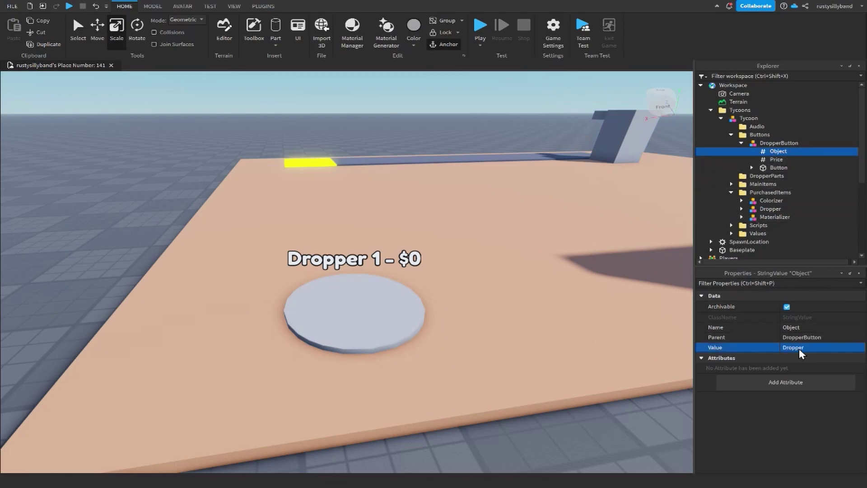
# Open the Core script in the Tycoon's Scripts folder for editing
pyautogui.click(767, 210)
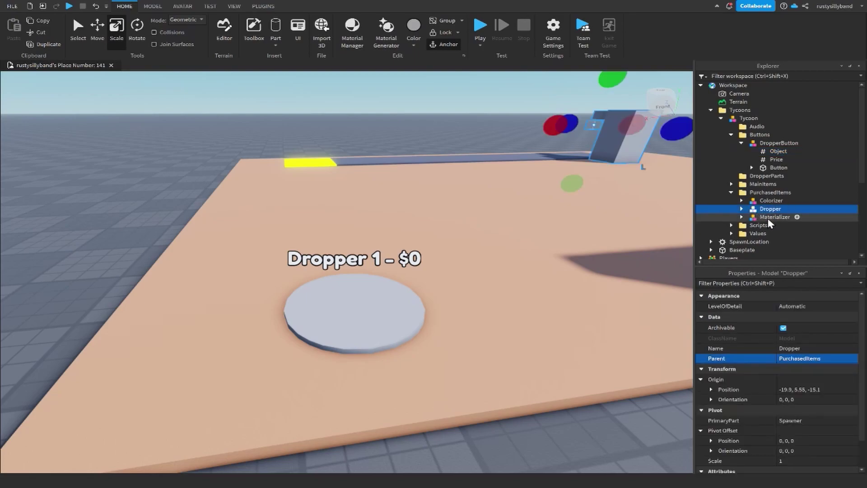
pyautogui.scroll(-1, 736, 207)
pyautogui.click(731, 203)
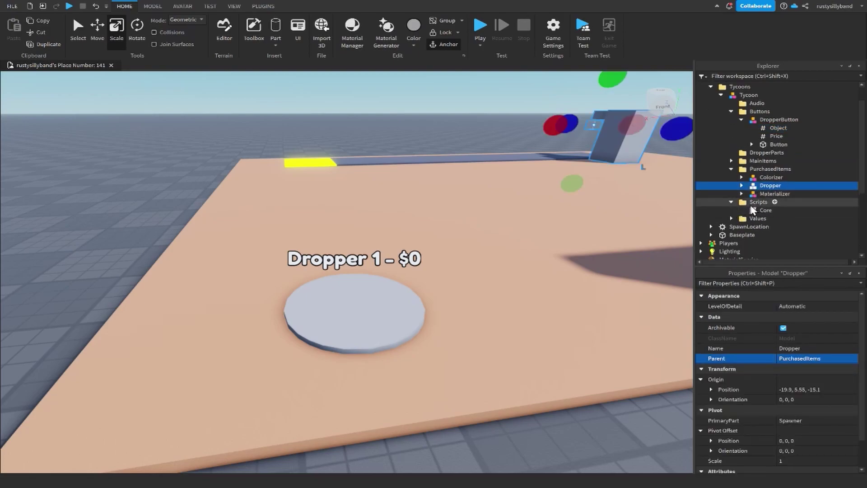
pyautogui.click(762, 210)
pyautogui.doubleClick(762, 210)
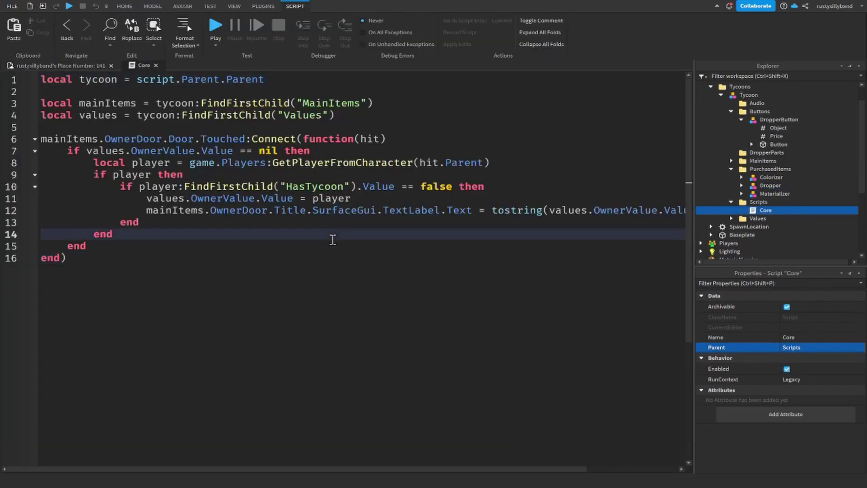
pyautogui.click(303, 269)
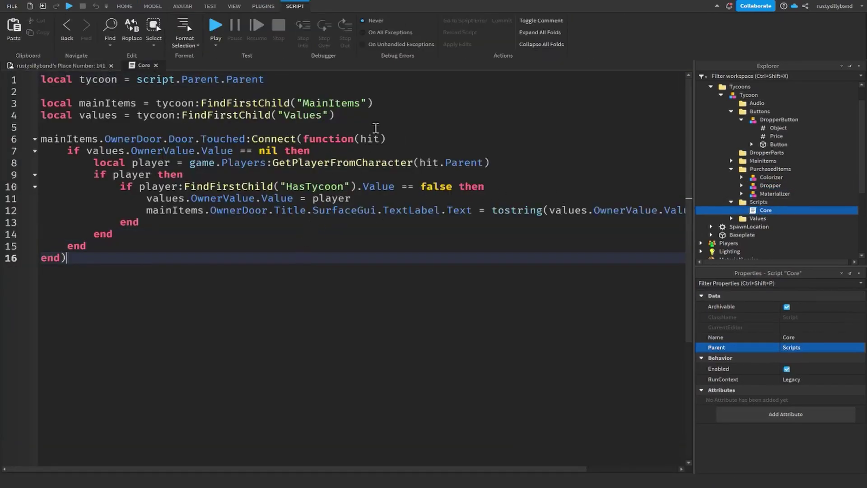
# Below the values variable, declare local buttons = tycoon:FindFirstChild("Buttons")
pyautogui.click(382, 114)
pyautogui.press('Return')
pyautogui.press('Return')
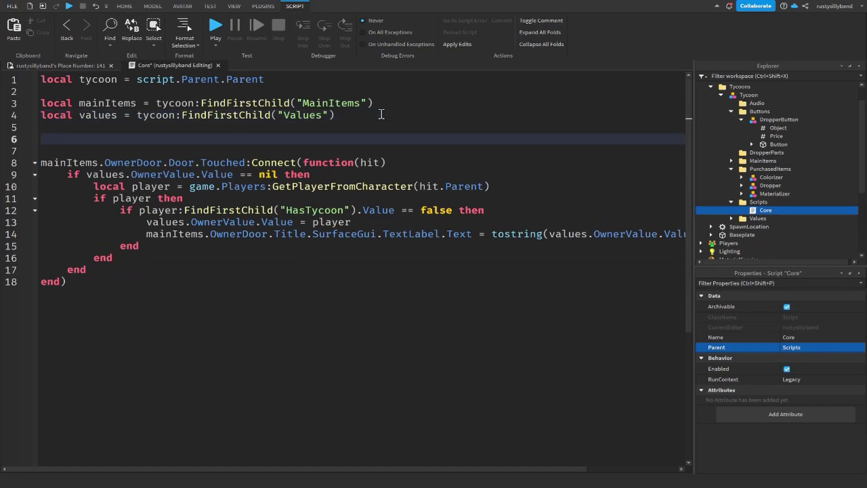
pyautogui.write('lo')
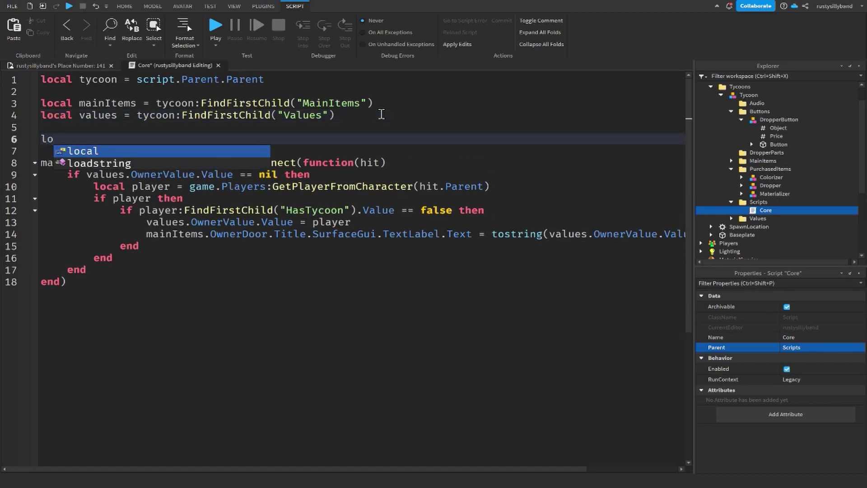
pyautogui.write('cal buttons')
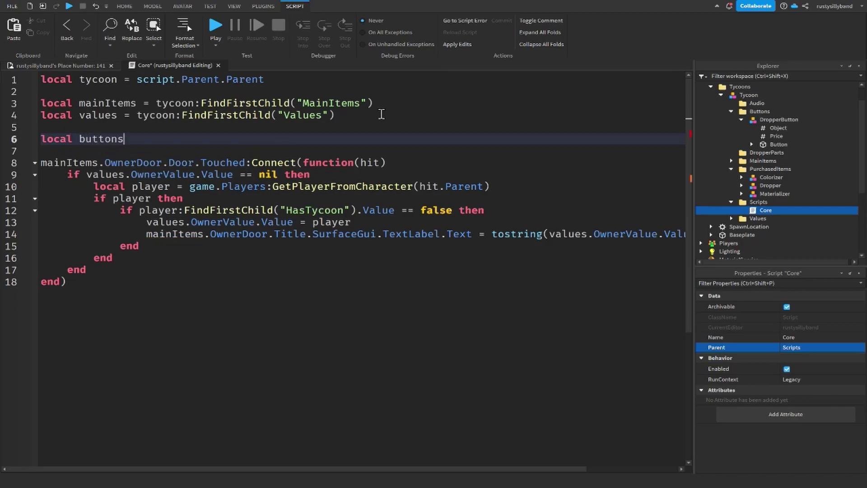
pyautogui.write(' = tycoon:')
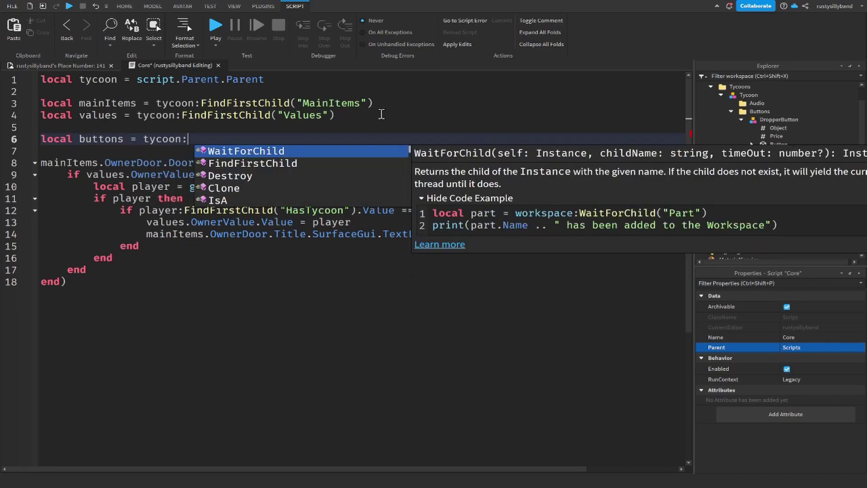
pyautogui.write('FindFirstChild("bu')
pyautogui.press('Tab')
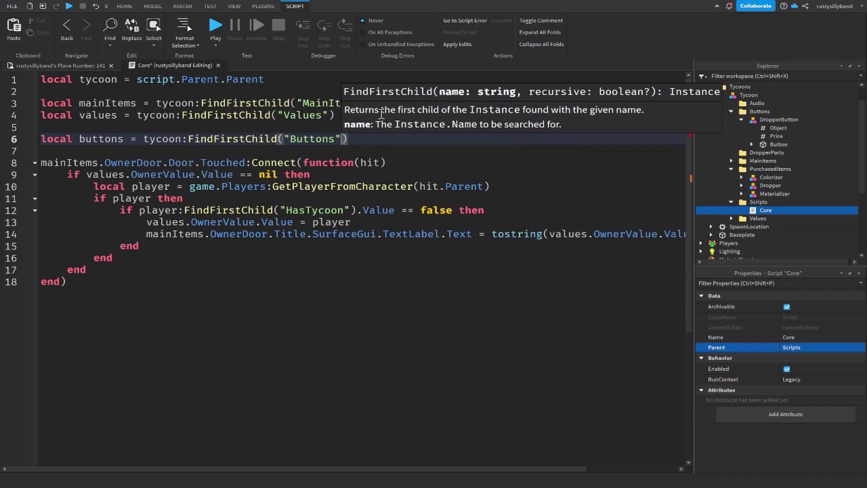
# Declare local purchasedItems = tycoon:FindFirstChild("PurchasedItems") on the line under the buttons variable
pyautogui.press('End')
pyautogui.press('Return')
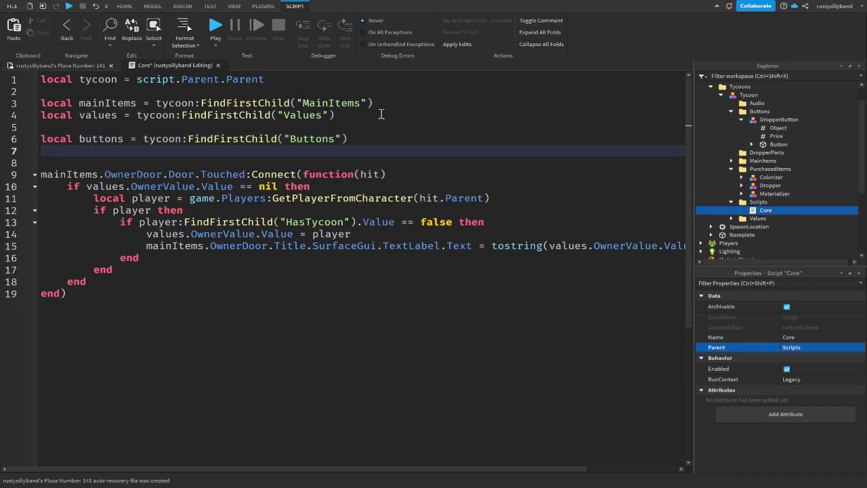
pyautogui.write('local purchasedItems = ')
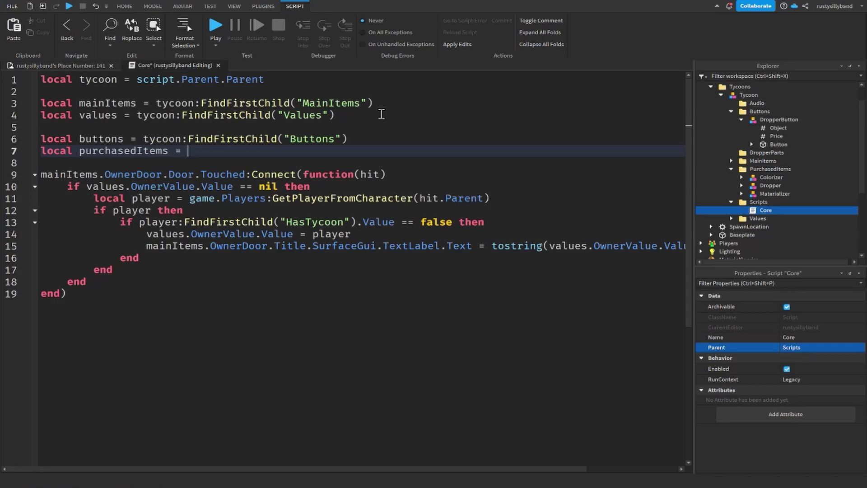
pyautogui.write('tycoon:FindFirstChild("')
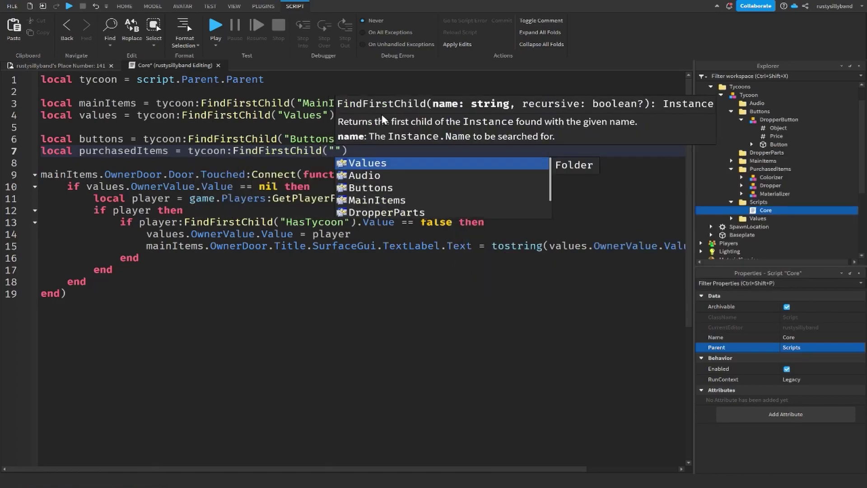
pyautogui.write('PurchasedItems')
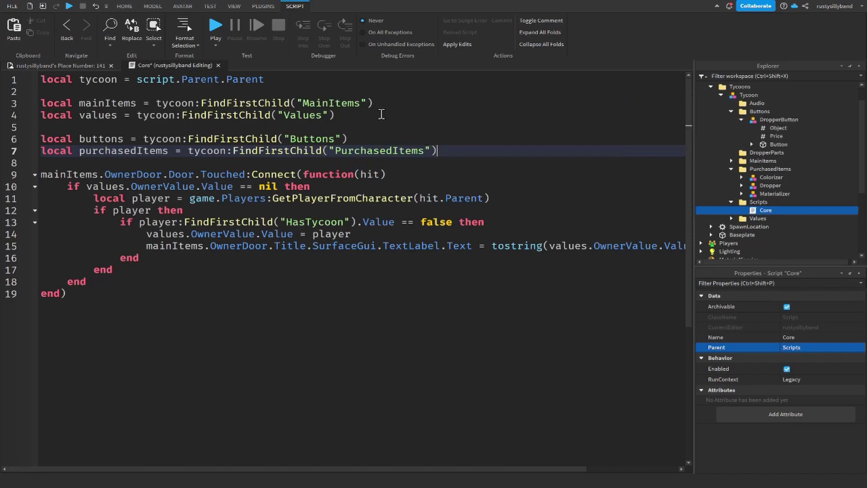
# Declare an empty table with local objects = {}, separated from the purchasedItems variable by a blank line
pyautogui.press('Return')
pyautogui.press('Return')
pyautogui.write('local objects')
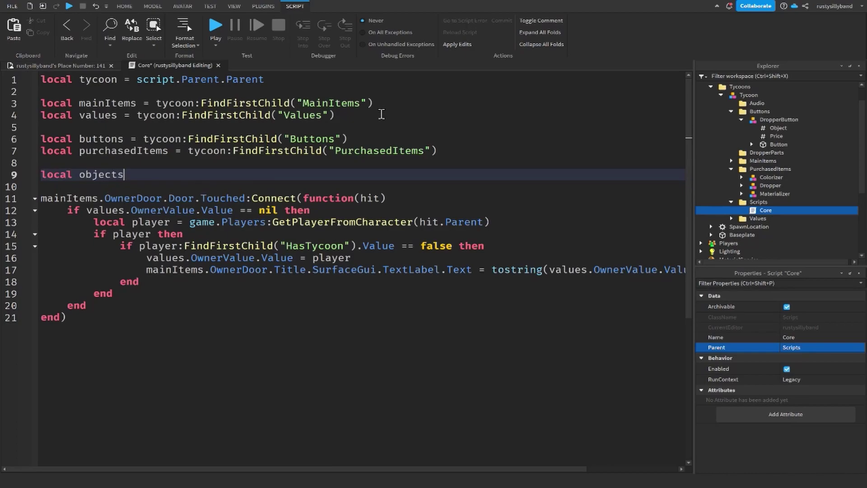
pyautogui.write('= {}')
pyautogui.press('Right')
pyautogui.press('Return')
pyautogui.press('BackSpace')
pyautogui.press('Return')
pyautogui.press('BackSpace')
pyautogui.moveTo(185, 175); pyautogui.dragTo(38, 121)
pyautogui.click(114, 163)
pyautogui.moveTo(169, 174); pyautogui.dragTo(35, 138)
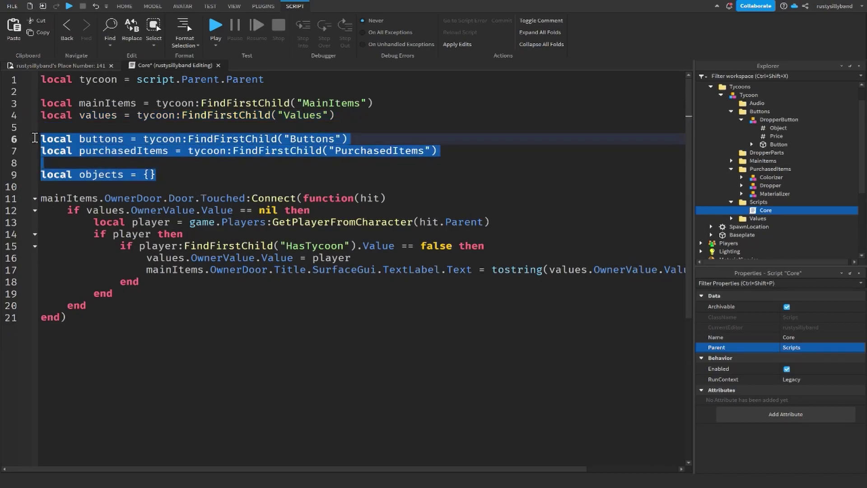
pyautogui.click(201, 180)
# Add an "if buttons then" block at the end of the script, below the OwnerDoor Touched handler
pyautogui.click(140, 340)
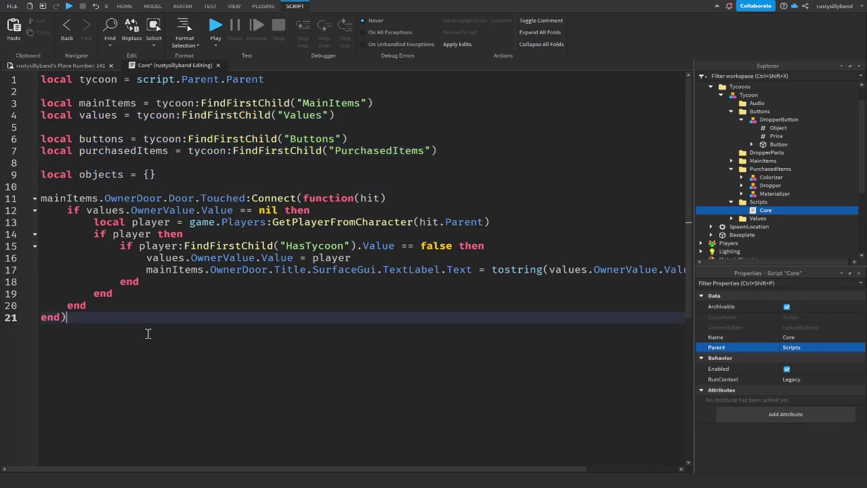
pyautogui.press('Return')
pyautogui.press('Return')
pyautogui.press('Return')
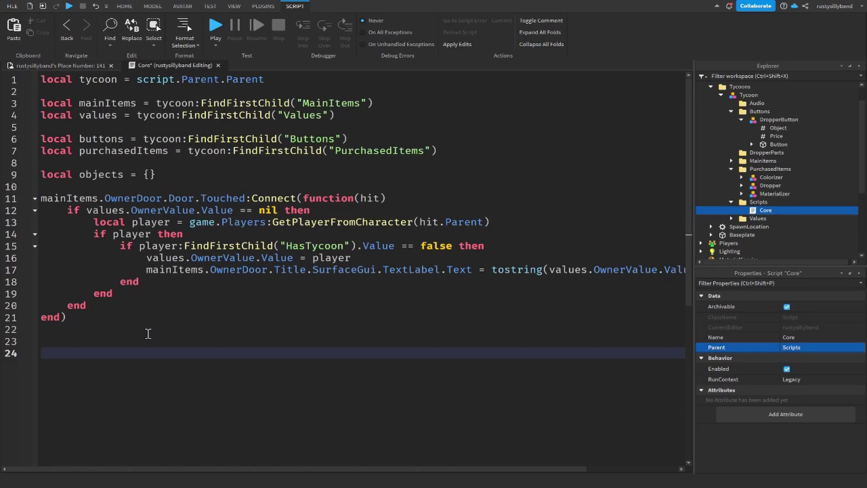
pyautogui.write('if buttons t')
pyautogui.press('Tab')
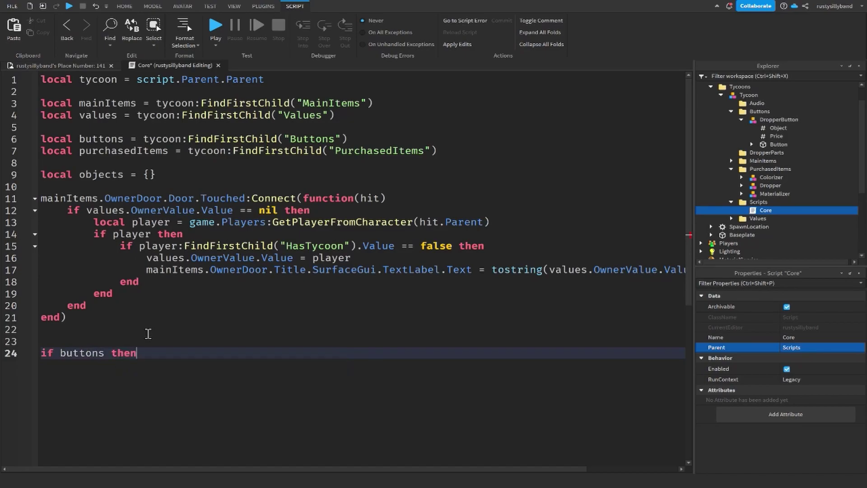
pyautogui.press('Return')
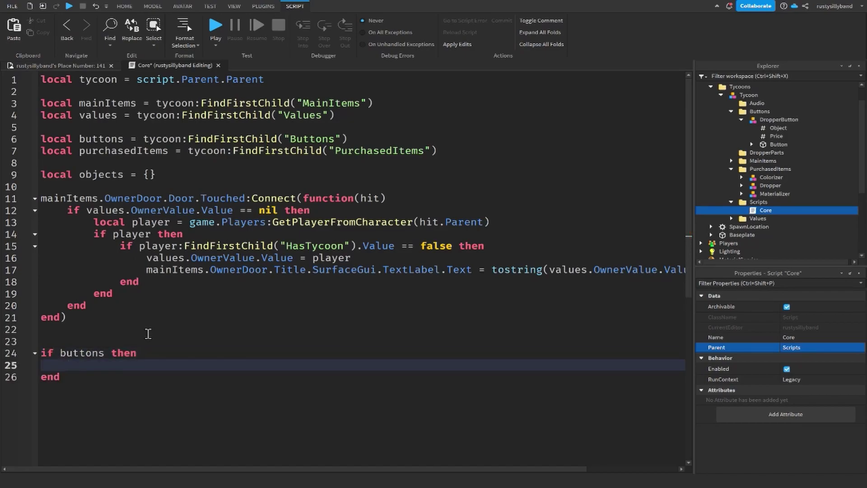
# Inside the if block, add the loop for i, v in pairs(buttons:GetChildren()) do
pyautogui.scroll(-3, 148, 333)
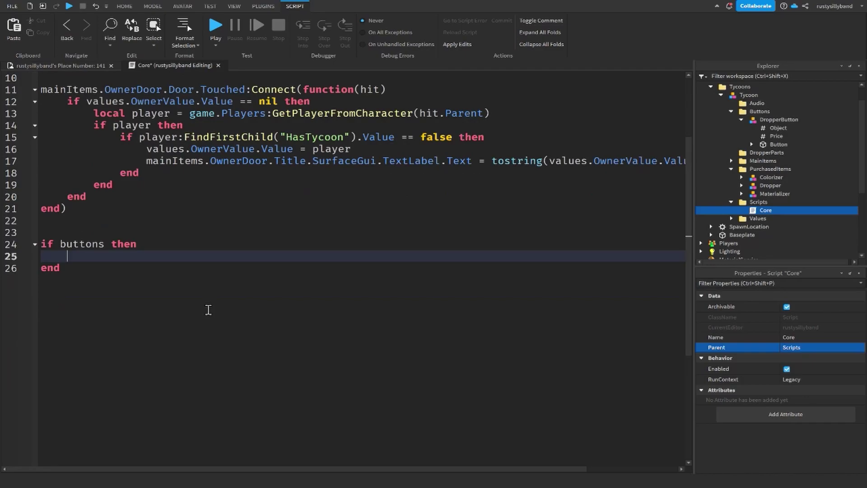
pyautogui.write('for i, v in pairs(buttons:ge')
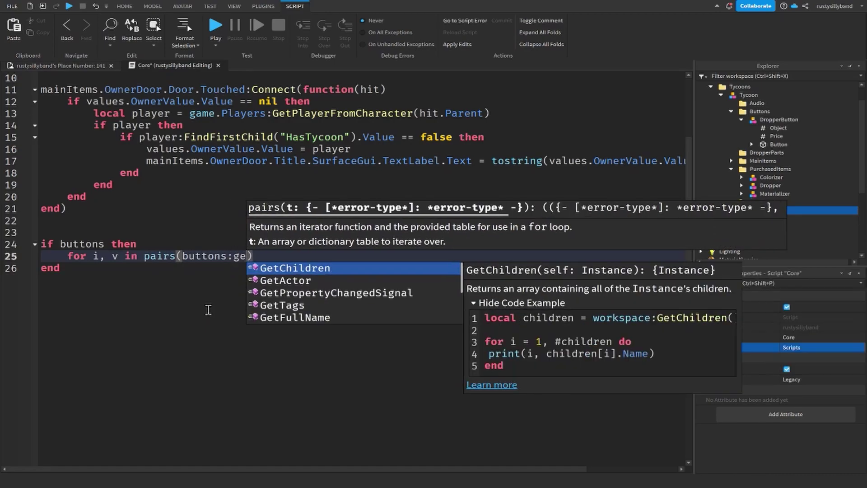
pyautogui.press('Tab')
pyautogui.write('do')
pyautogui.press('Return')
# Inside the for loop, add a spawn(function() block with an empty body
pyautogui.write('sp')
pyautogui.press('Tab')
pyautogui.write('(fun')
pyautogui.press('Tab')
pyautogui.write('()')
pyautogui.press('Return')
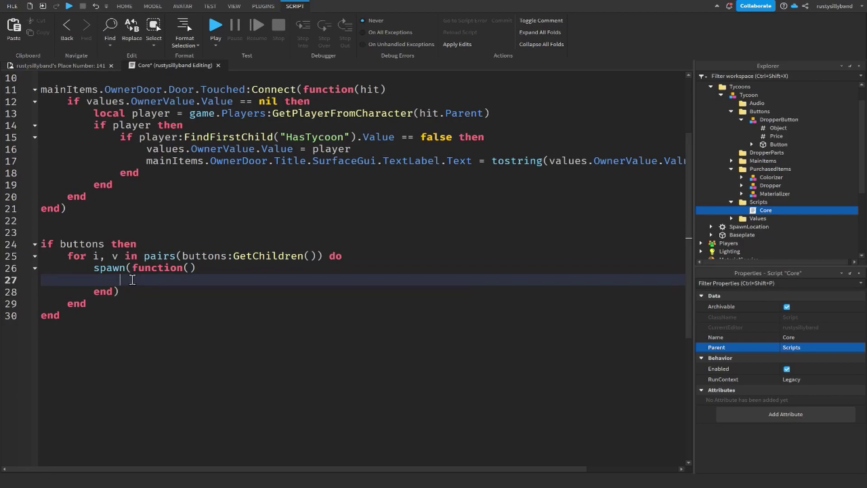
# Inside the spawn function, add an if v:FindFirstChild("Button") then block with an empty body
pyautogui.write('if v:FindFirstChild("Button") then')
pyautogui.press('Return')
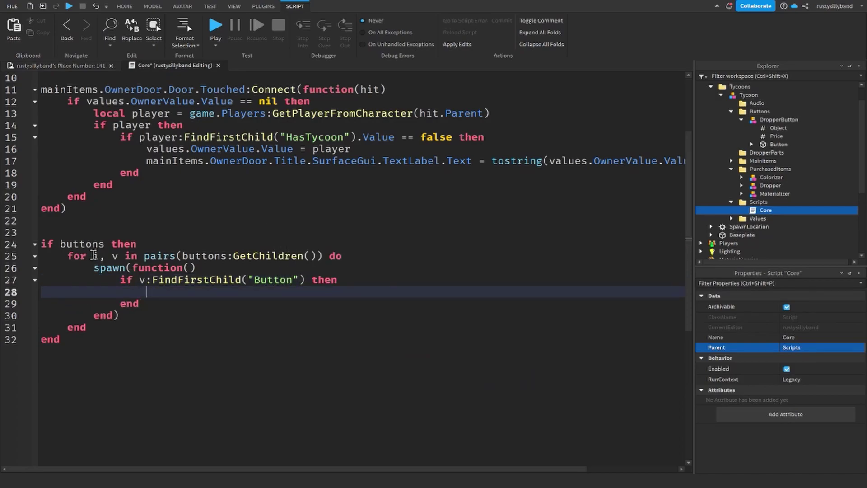
# Review the button loop and its Button check against the DropperButton model and its Button part
pyautogui.click(93, 255)
pyautogui.moveTo(62, 255); pyautogui.dragTo(358, 263)
pyautogui.click(358, 261)
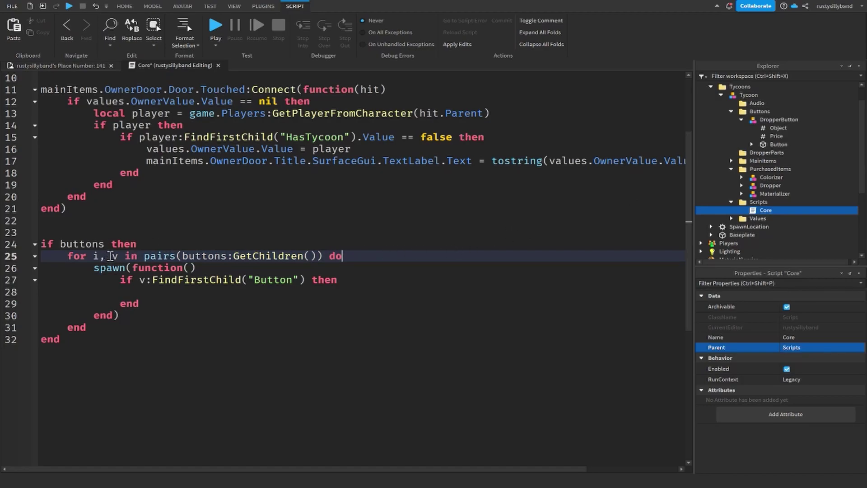
pyautogui.click(326, 293)
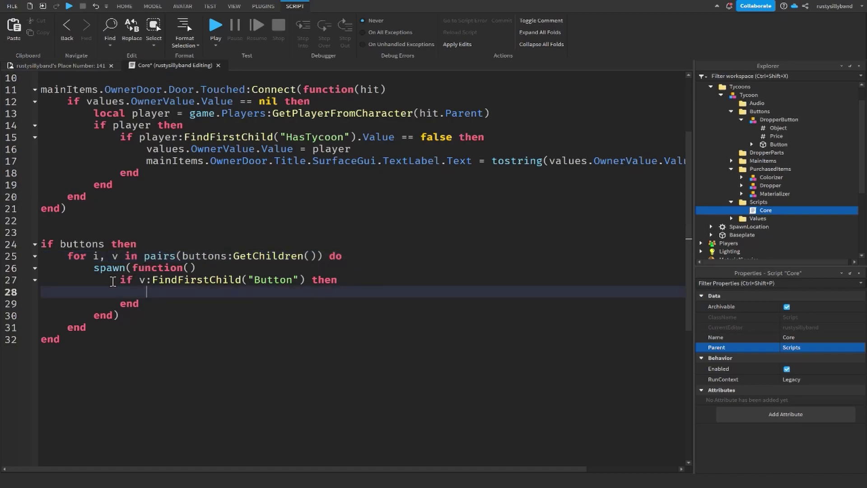
pyautogui.click(118, 280)
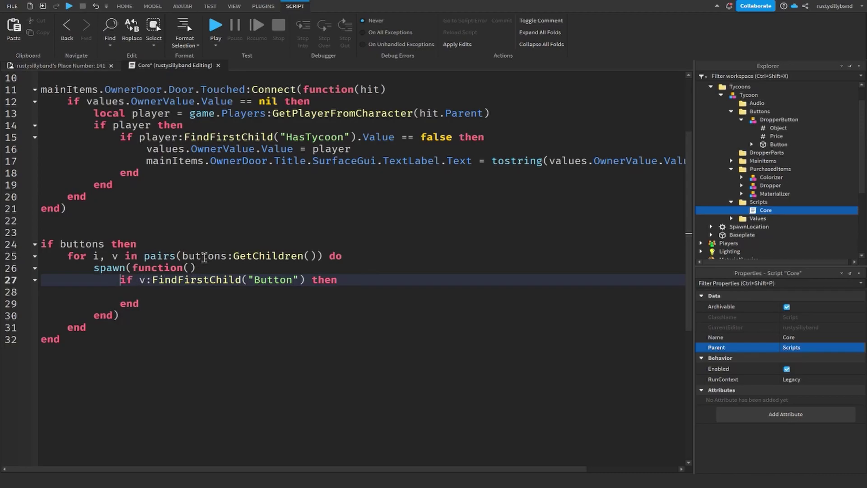
pyautogui.doubleClick(141, 280)
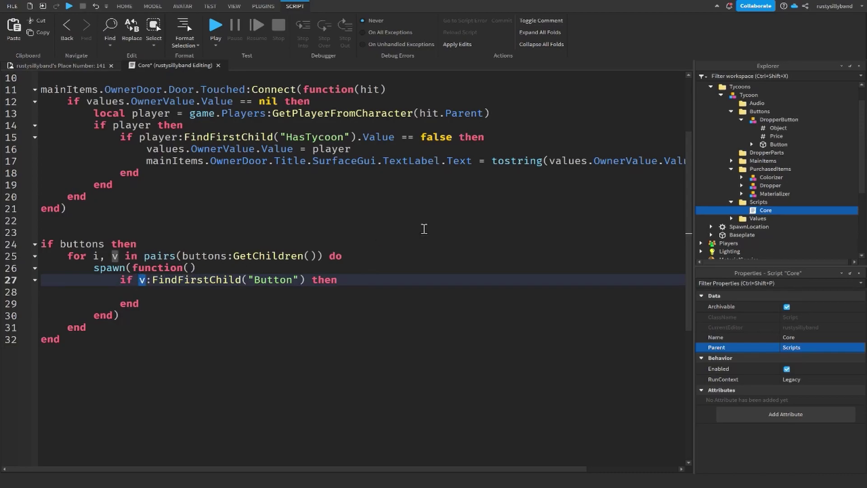
pyautogui.click(760, 119)
pyautogui.click(291, 280)
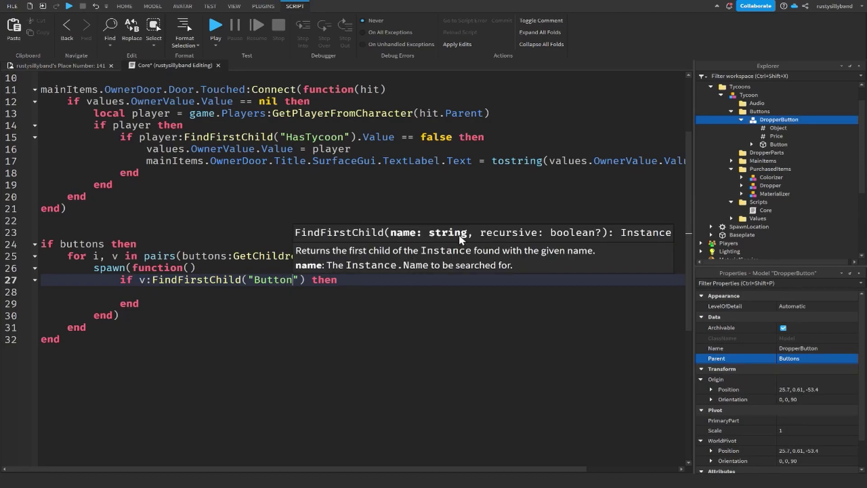
pyautogui.click(776, 145)
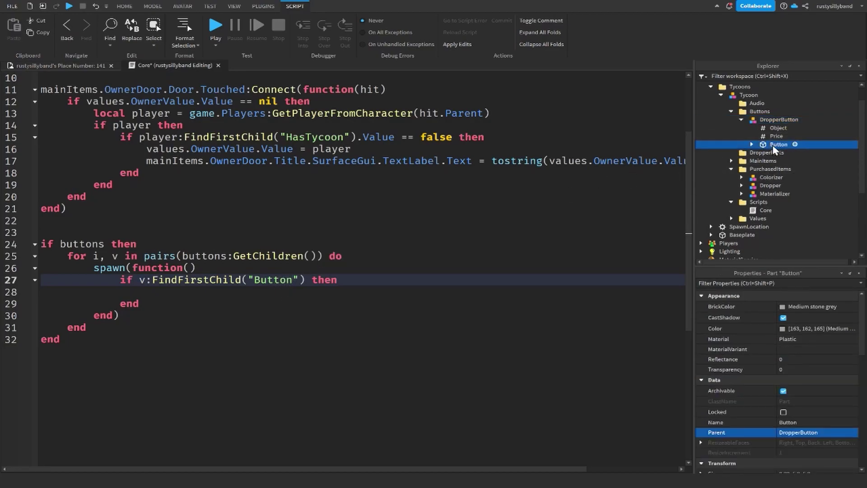
# Inside the Button check, leave a blank line and declare local newObject = purchasedItems:FindFirstChild(v.Object.Value)
pyautogui.click(364, 287)
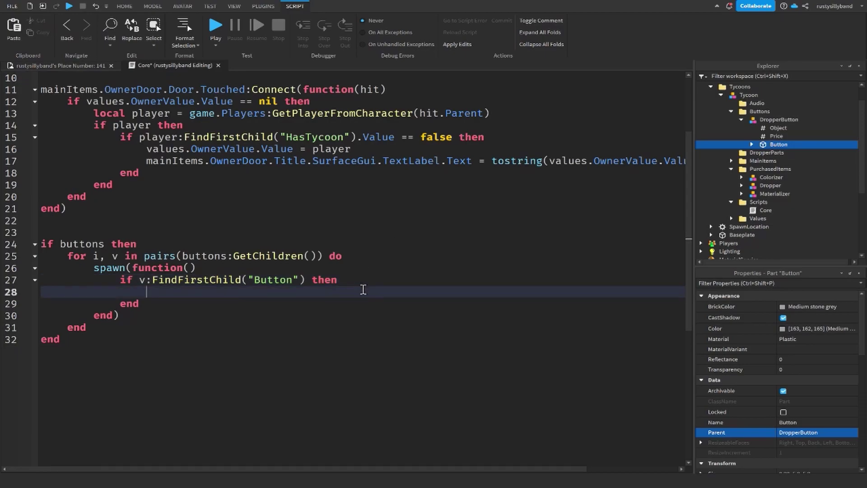
pyautogui.press('Return')
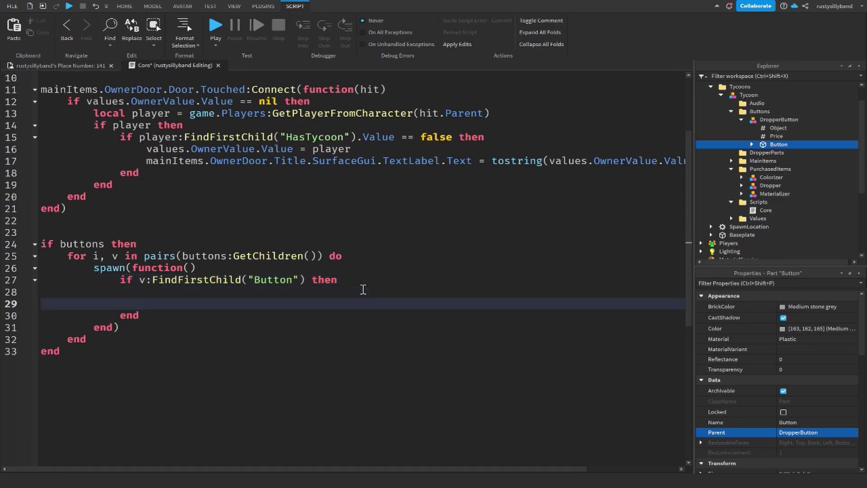
pyautogui.write('local newObject = pur')
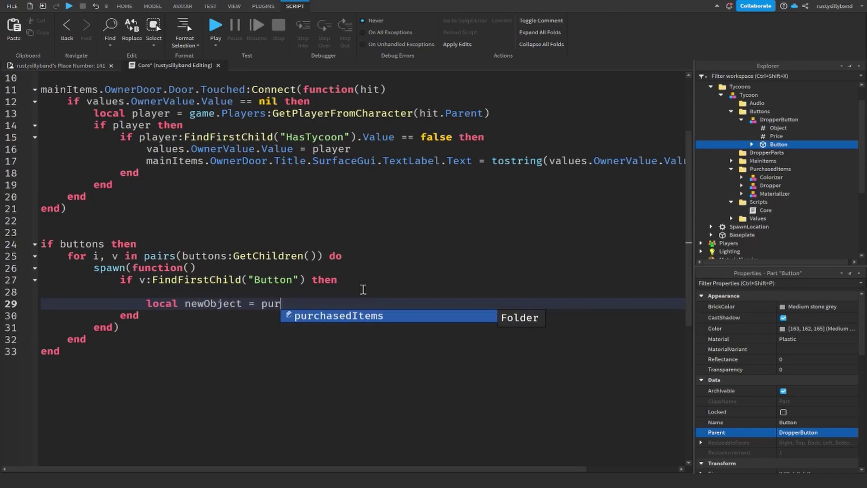
pyautogui.write('chasedItems:FindFirstChild(')
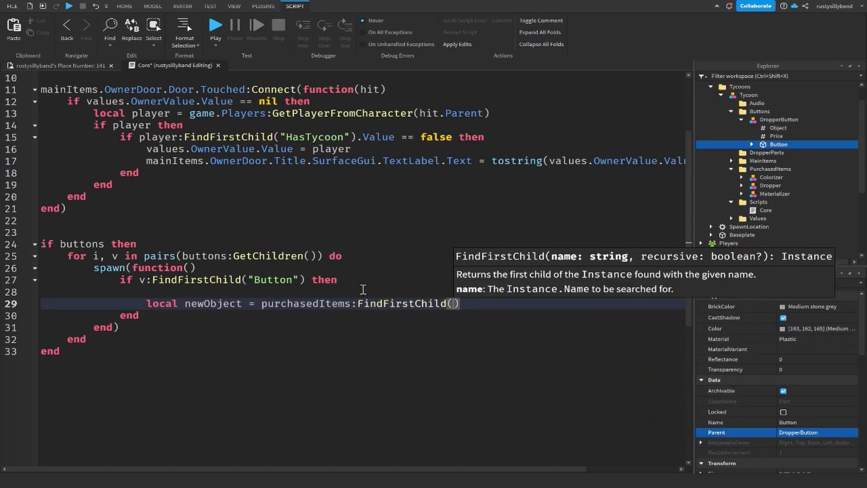
pyautogui.write('v.Obke')
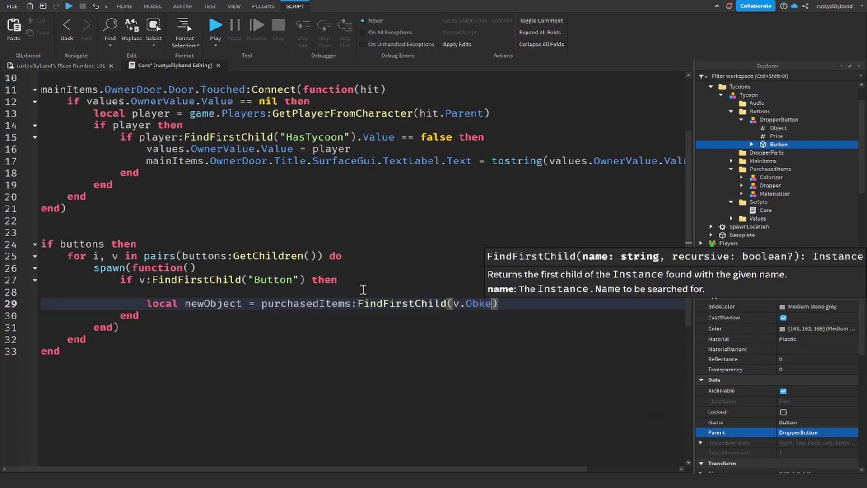
pyautogui.press('BackSpace')
pyautogui.write('ject.Value')
# Review the newObject lookup and inspect the value of DropperButton's Object
pyautogui.doubleClick(261, 303)
pyautogui.moveTo(261, 303); pyautogui.dragTo(529, 300)
pyautogui.click(345, 303)
pyautogui.click(523, 308)
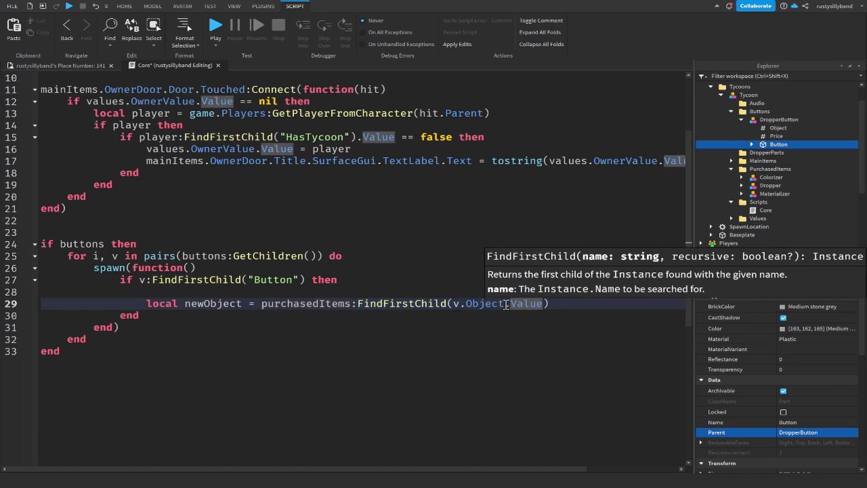
pyautogui.click(480, 304)
pyautogui.click(542, 303)
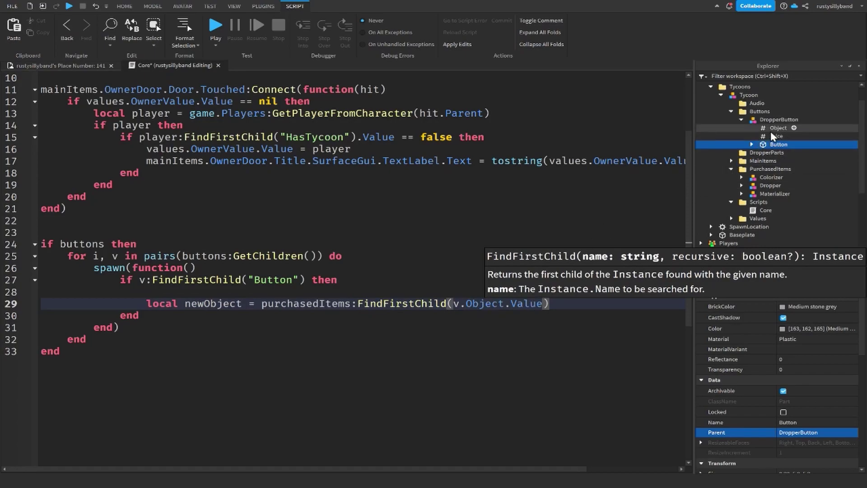
pyautogui.click(770, 131)
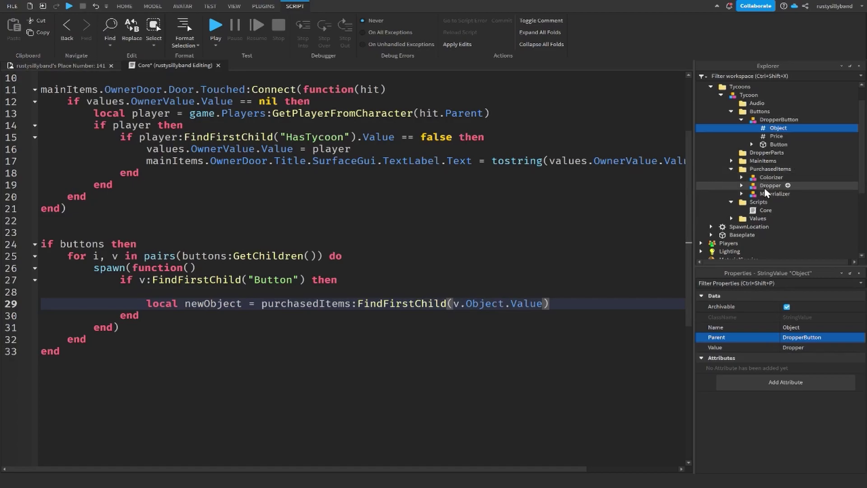
# Below the newObject declaration, add an if newObject ~= nil then block
pyautogui.click(613, 303)
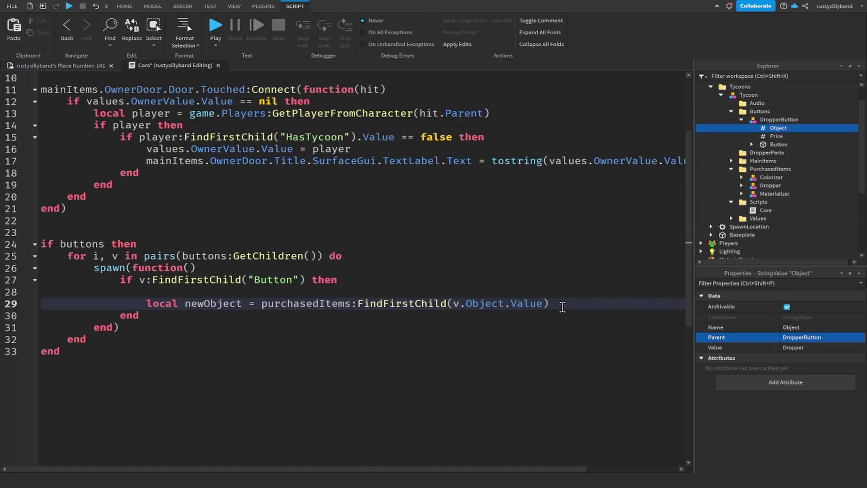
pyautogui.press('Return')
pyautogui.write('if newproxy()')
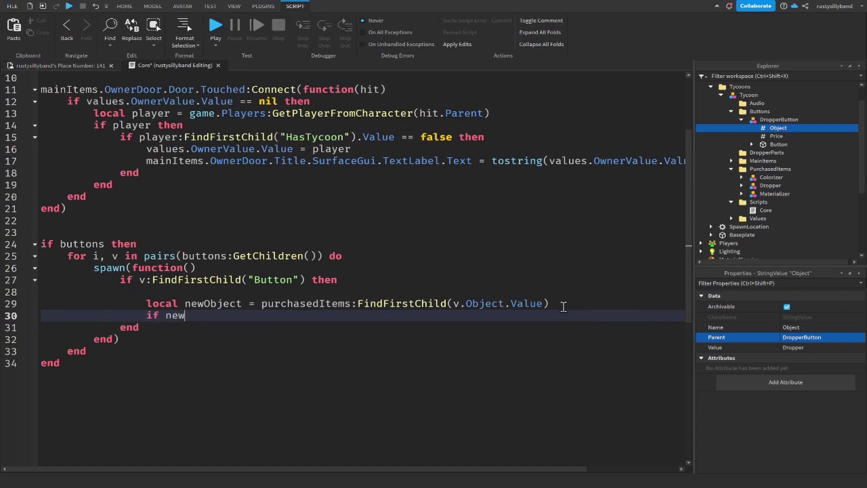
pyautogui.press('BackSpace')
pyautogui.press('BackSpace')
pyautogui.press('BackSpace')
pyautogui.press('BackSpace')
pyautogui.press('BackSpace')
pyautogui.press('BackSpace')
pyautogui.press('BackSpace')
pyautogui.press('BackSpace')
pyautogui.press('BackSpace')
pyautogui.press('BackSpace')
pyautogui.write('newObject ~= nil then')
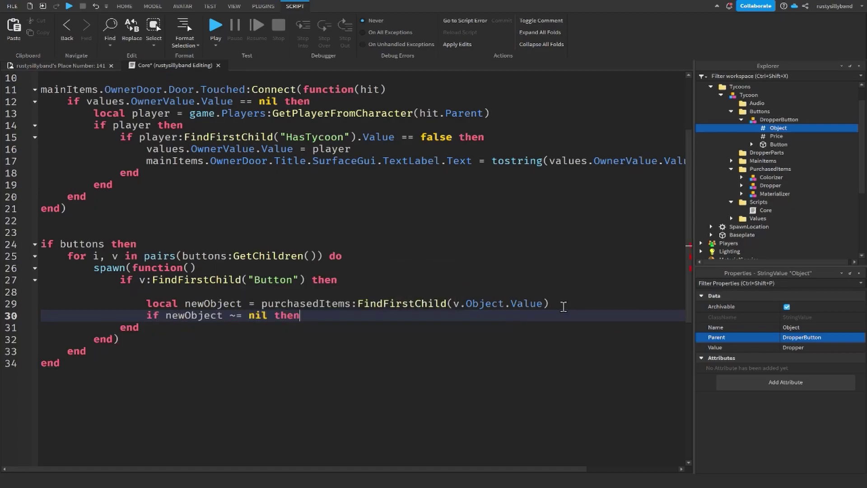
pyautogui.press('Return')
# Inside the newObject check, store a clone in the table with objects[newObject.Name] = newObject:Clone()
pyautogui.write('ob')
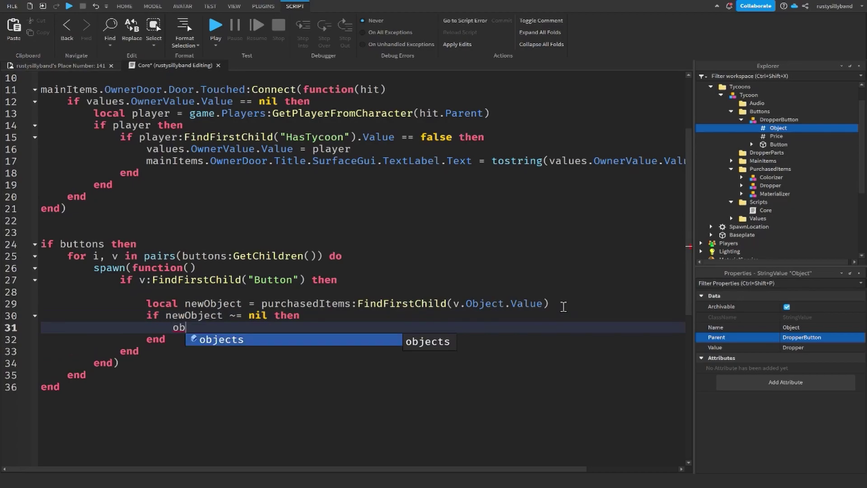
pyautogui.press('Tab')
pyautogui.write('[newO')
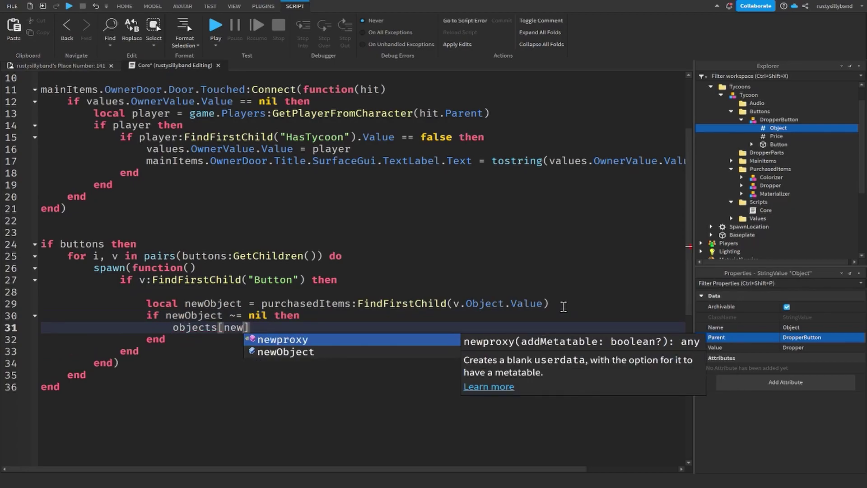
pyautogui.press('Tab')
pyautogui.write('.Name]')
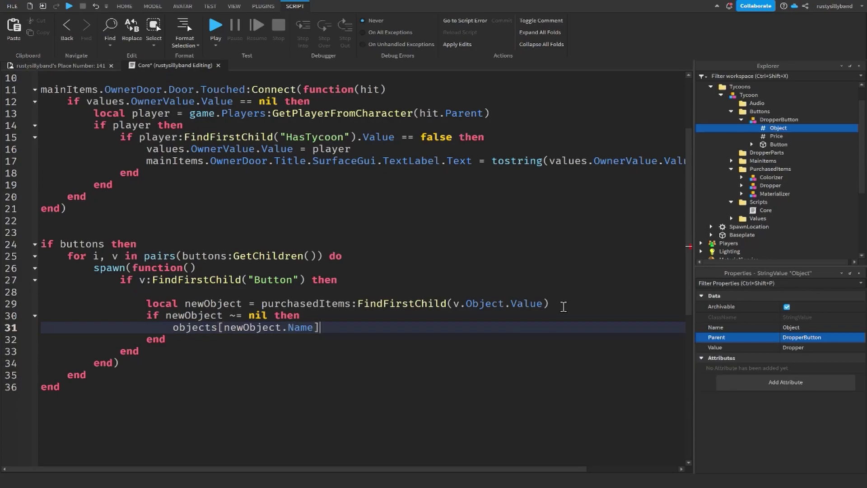
pyautogui.write(' = newO')
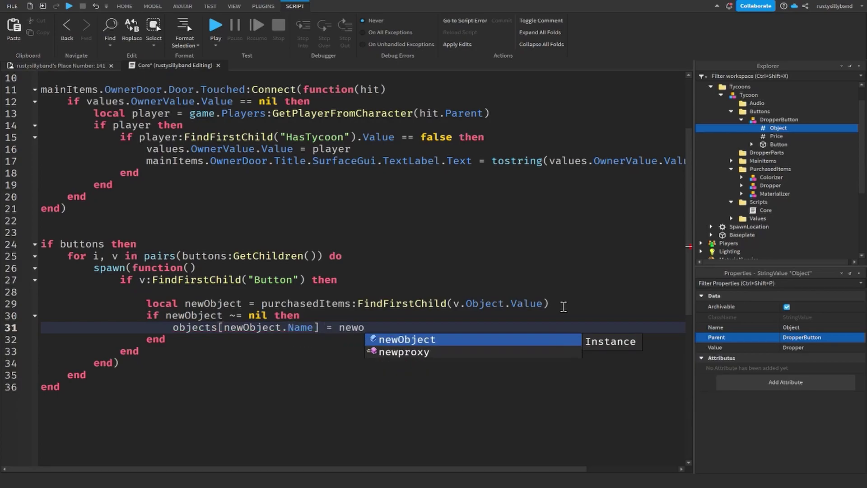
pyautogui.press('Tab')
pyautogui.write(':clo')
pyautogui.press('Tab')
pyautogui.write('()')
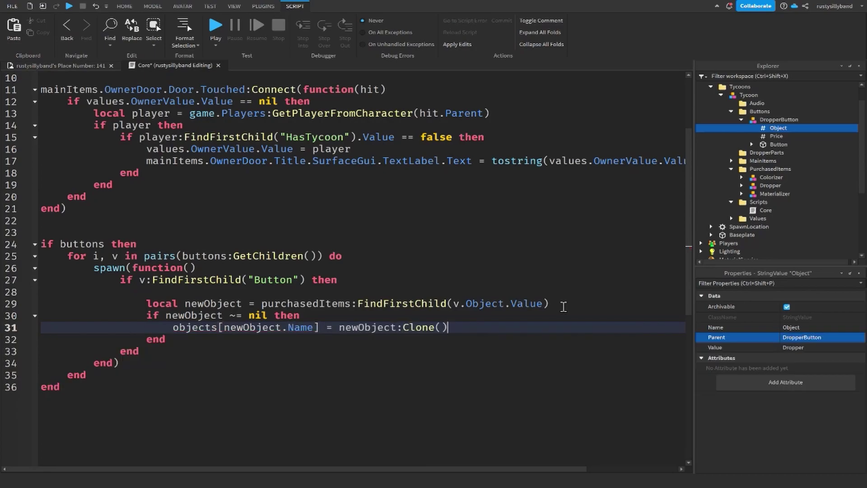
# Below the clone line, add newObject:Destroy() to remove the original item
pyautogui.press('Return')
pyautogui.write('n')
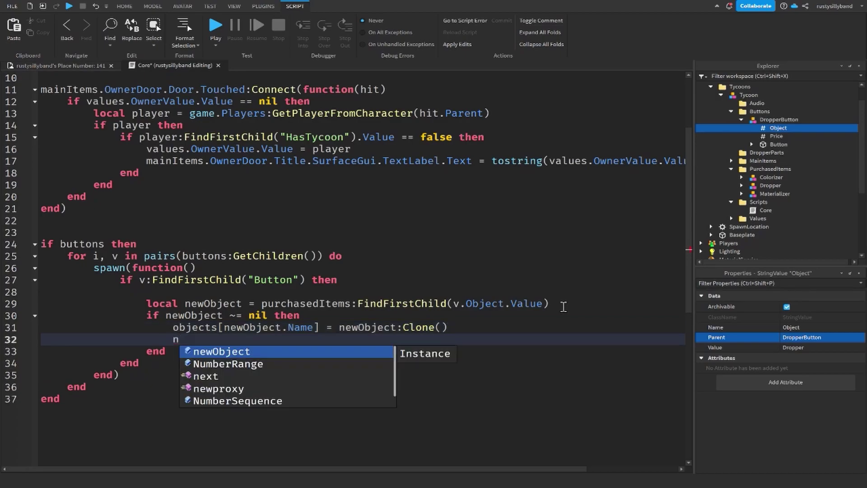
pyautogui.moveTo(225, 328); pyautogui.dragTo(301, 328)
pyautogui.click(310, 335)
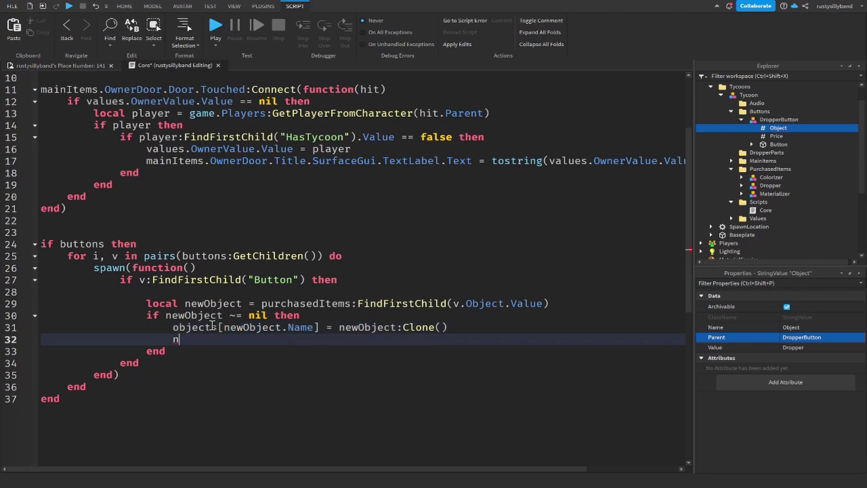
pyautogui.click(196, 326)
pyautogui.click(202, 343)
pyautogui.write('ewObject:Destroy()')
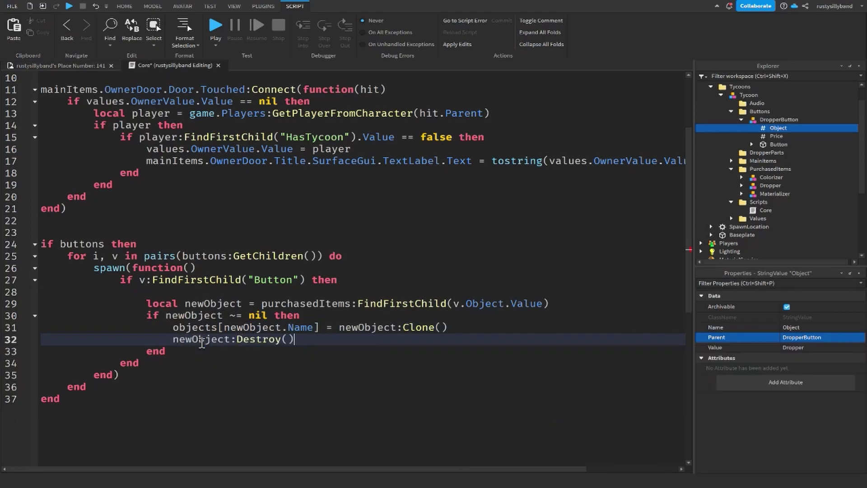
# Add an else branch to the newObject check that calls v:Destroy()
pyautogui.press('Return')
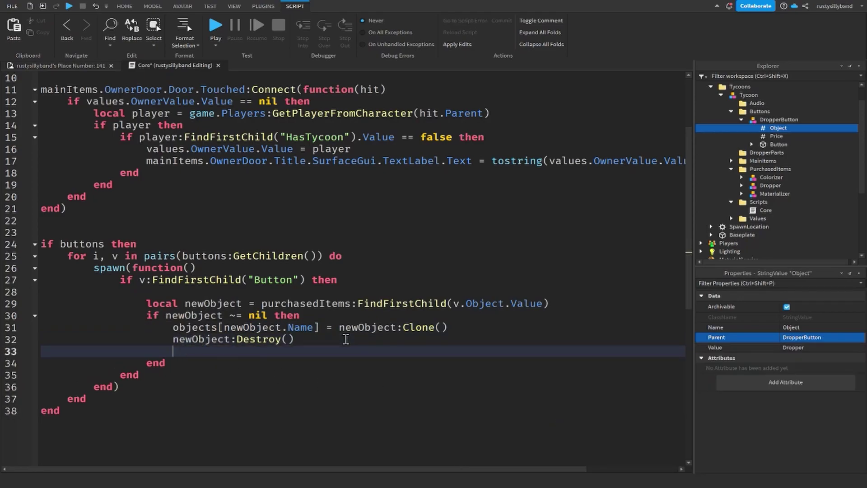
pyautogui.write('else')
pyautogui.press('Return')
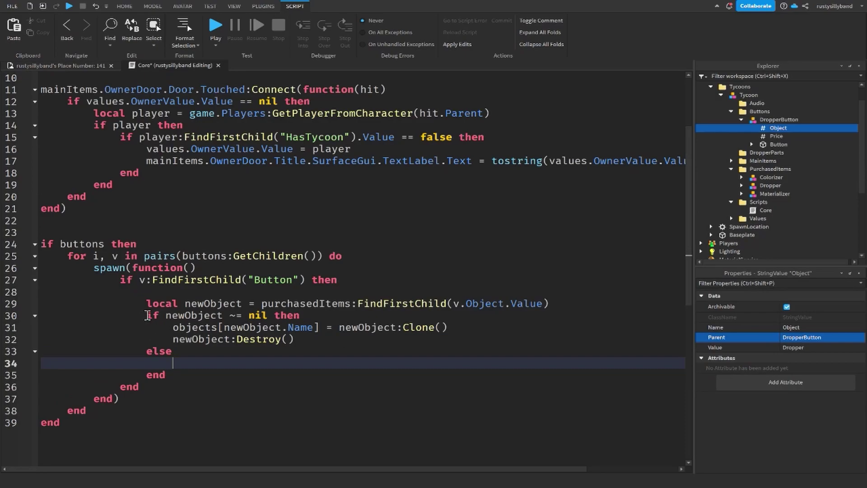
pyautogui.click(308, 317)
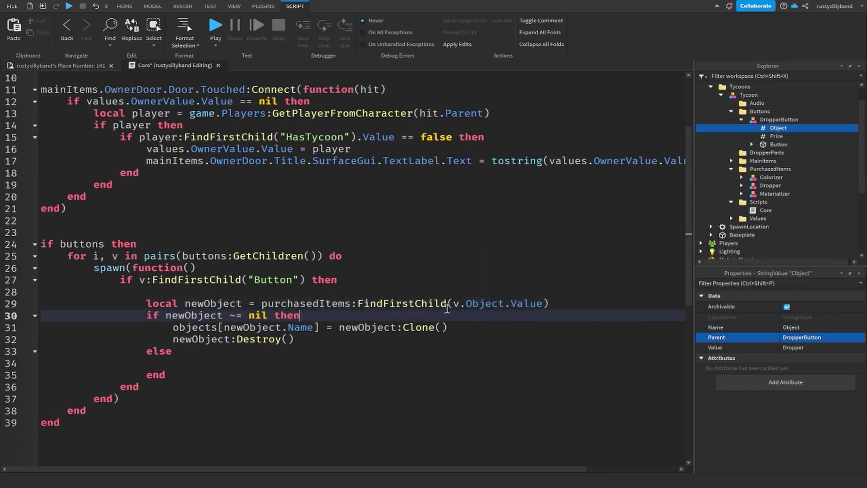
pyautogui.click(249, 352)
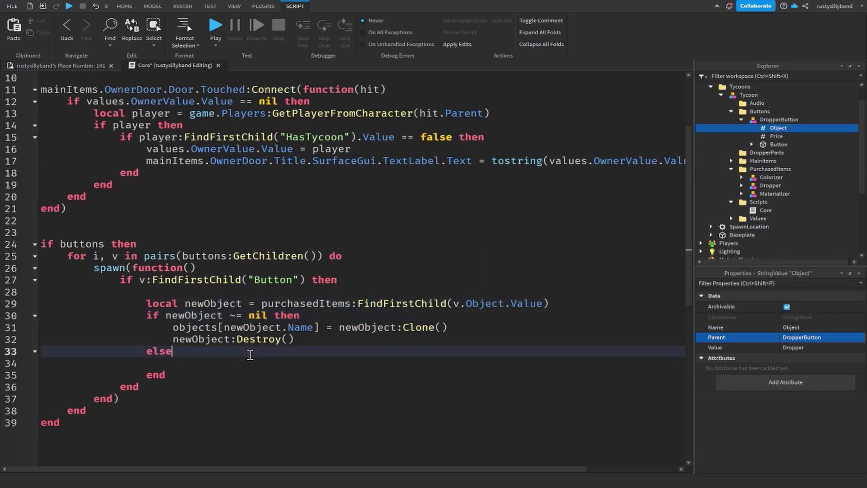
pyautogui.press('Return')
pyautogui.write('v:des')
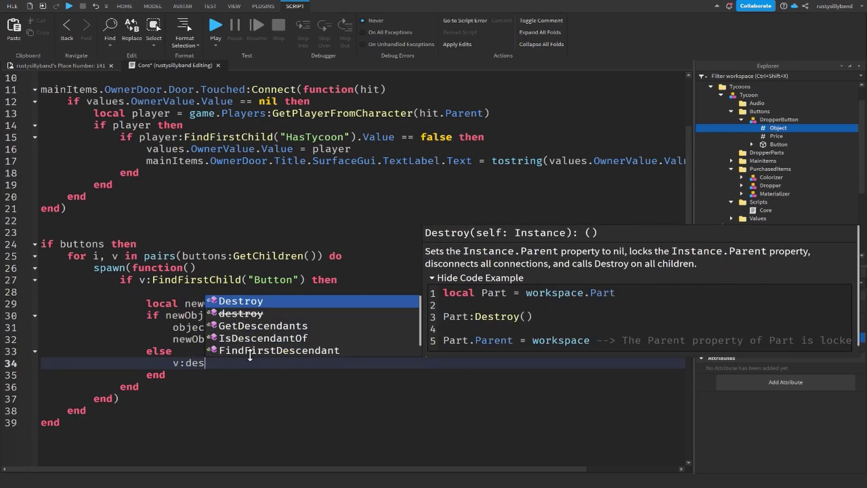
pyautogui.press('Tab')
pyautogui.write('()')
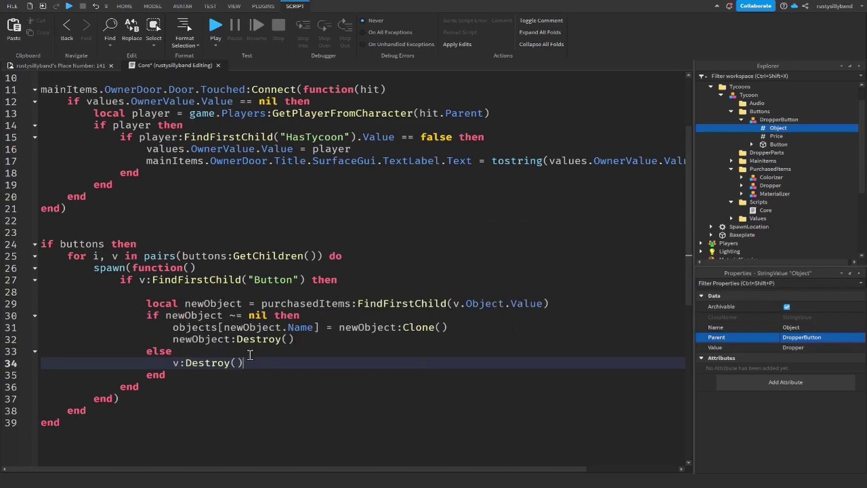
# Add blank lines below the newObject check's end and switch to the place's 3D view
pyautogui.click(284, 371)
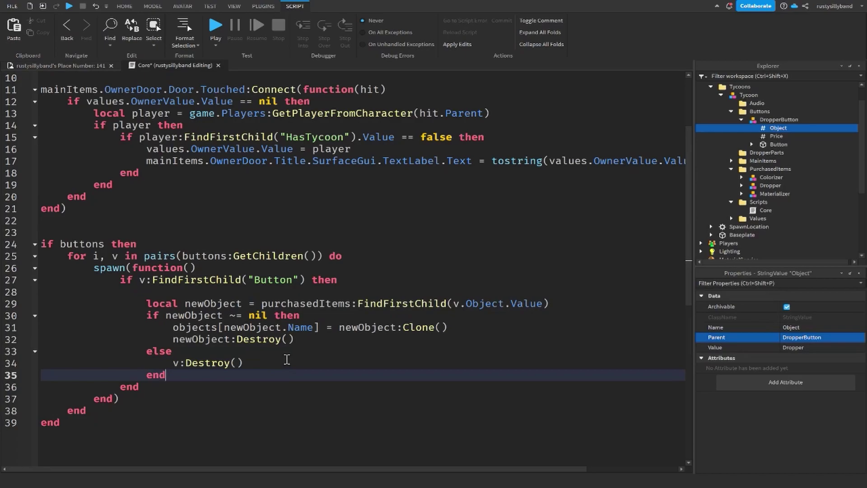
pyautogui.press('Return')
pyautogui.press('Return')
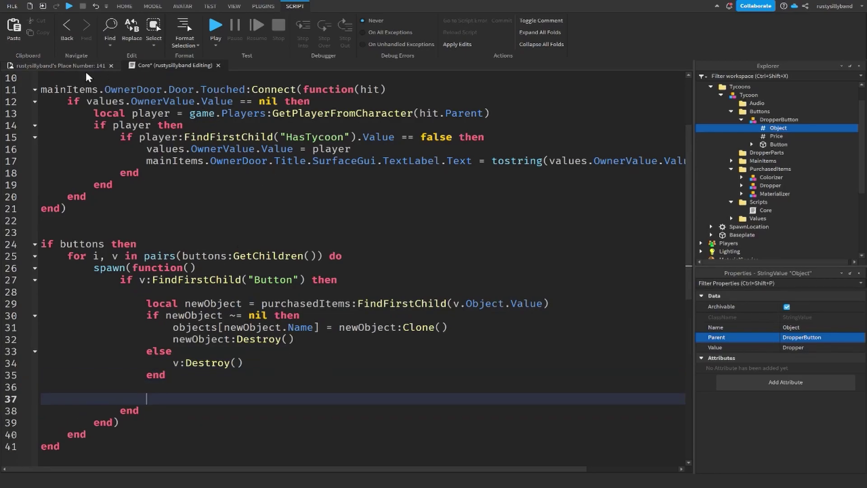
pyautogui.click(42, 66)
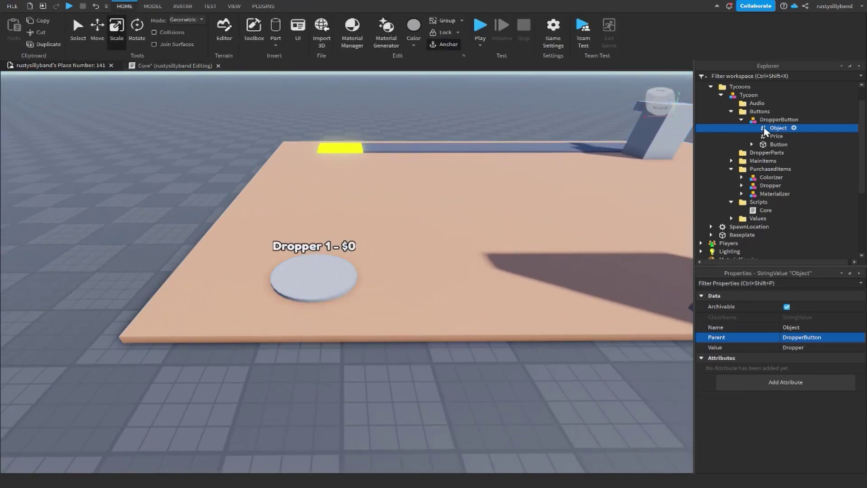
# Duplicate the DropperButton model and move the copy about 8 studs sideways along the tycoon base, beside the original
pyautogui.click(751, 122)
pyautogui.click(742, 120)
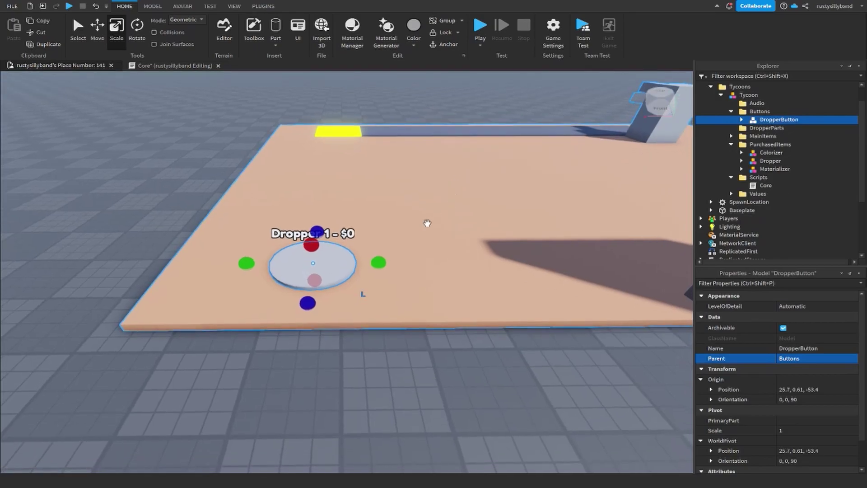
pyautogui.hotkey('ctrl', '2')
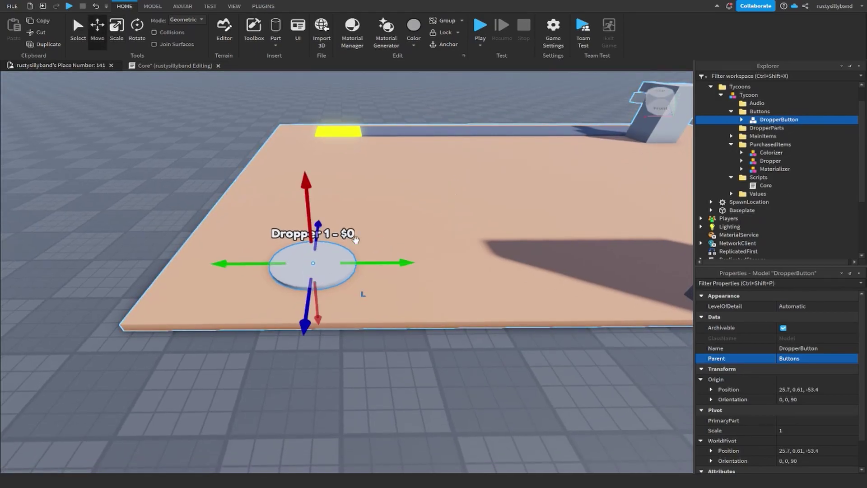
pyautogui.hotkey('ctrl', 'd')
pyautogui.moveTo(364, 264); pyautogui.dragTo(424, 262)
pyautogui.press('d')
pyautogui.press('s')
pyautogui.press('w')
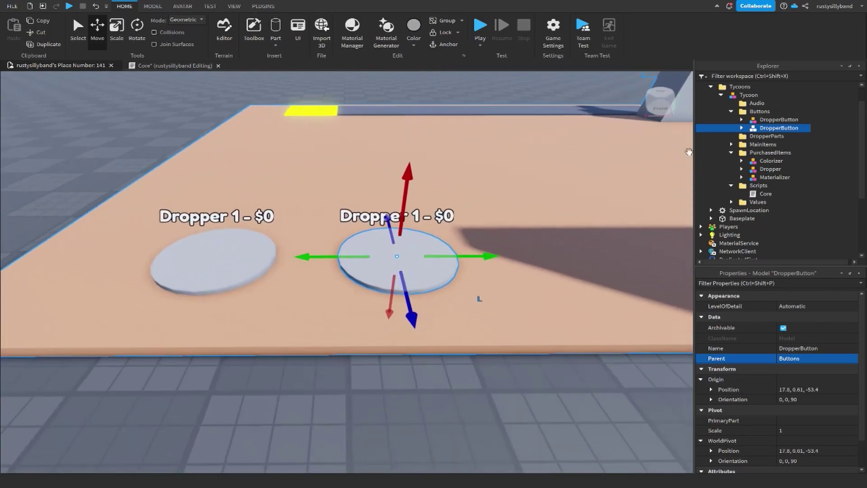
# Rename the duplicated button model as ColorizerButton
pyautogui.doubleClick(778, 128)
pyautogui.moveTo(779, 128); pyautogui.dragTo(738, 129)
pyautogui.press('BackSpace')
pyautogui.write('Colorizer')
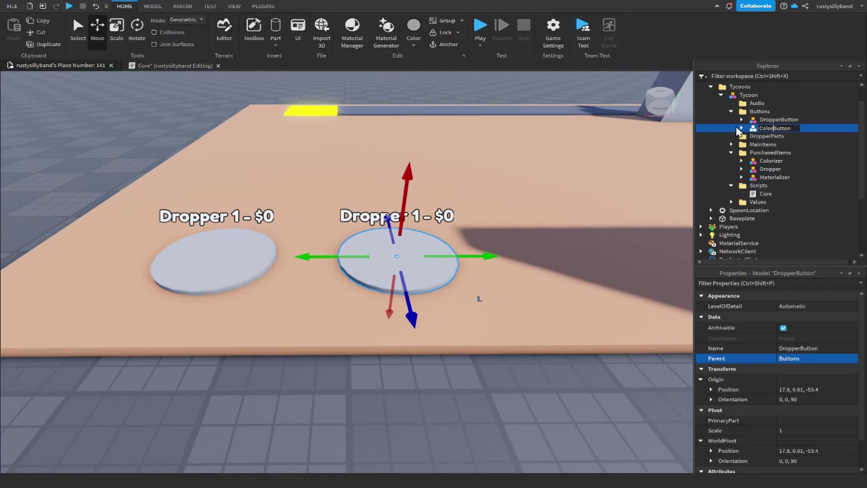
pyautogui.press('Return')
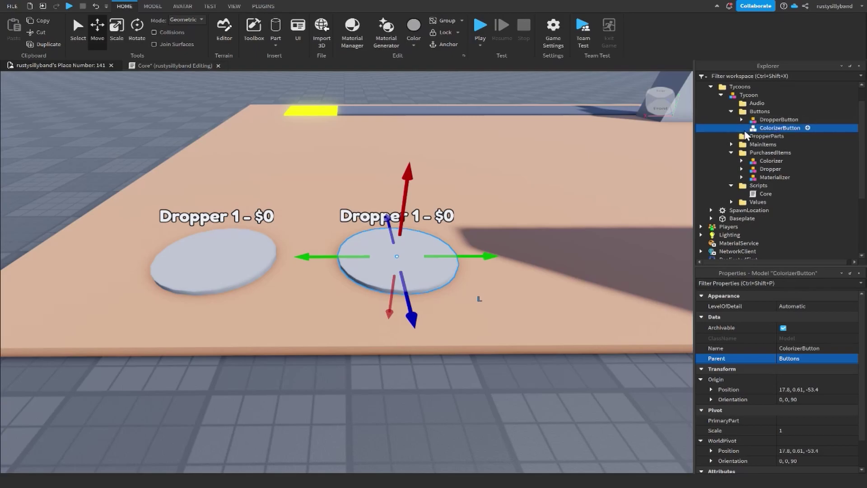
# Add a StringValue to the ColorizerButton model and name it Dependency
pyautogui.click(741, 128)
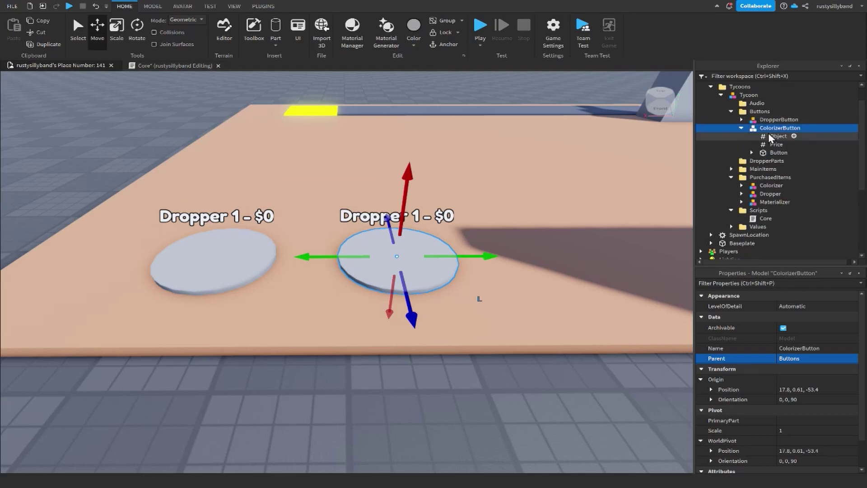
pyautogui.click(808, 129)
pyautogui.write('strin')
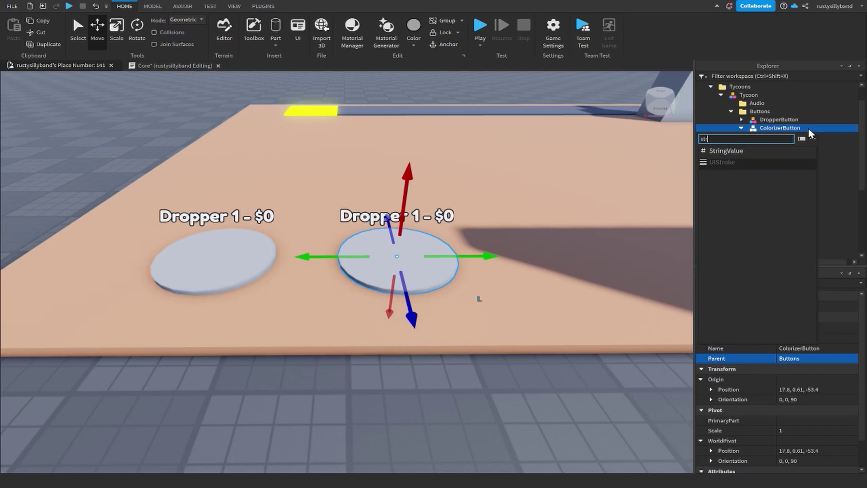
pyautogui.click(743, 152)
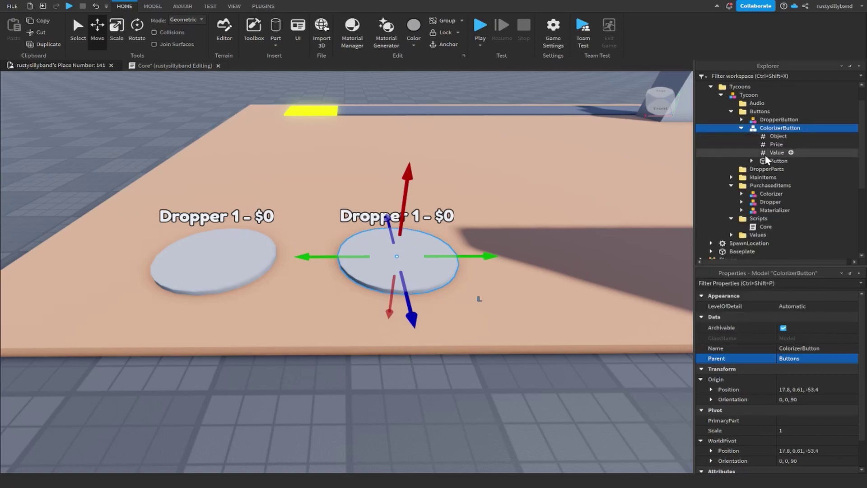
pyautogui.press('F2')
pyautogui.write('Dependency')
pyautogui.press('Return')
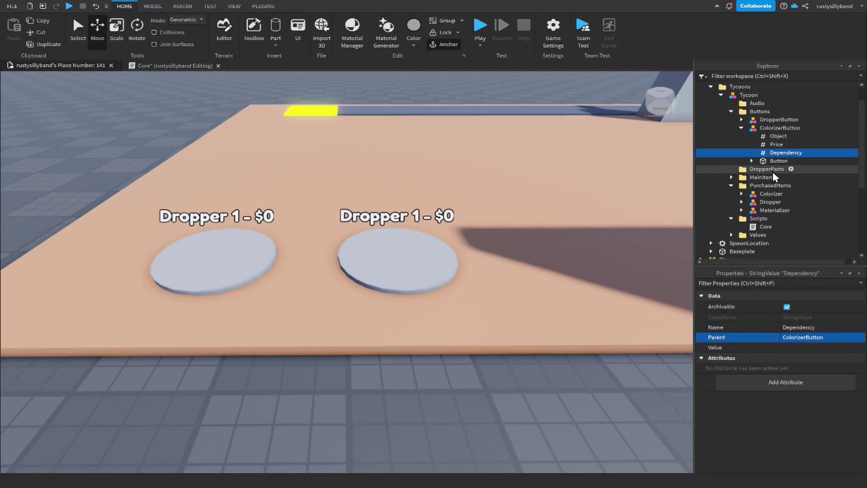
# Set the value of ColorizerButton's Dependency to Dropper
pyautogui.scroll(-3, 418, 378)
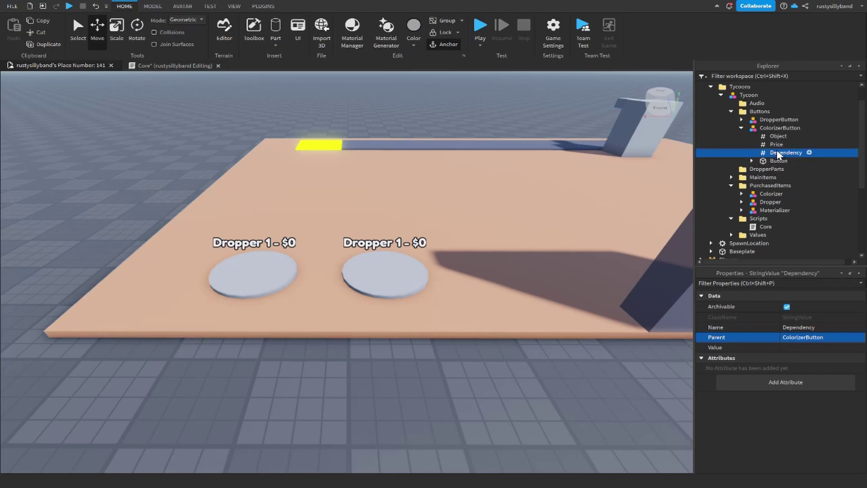
pyautogui.moveTo(612, 189); pyautogui.dragTo(611, 178, button='right')
pyautogui.press('s')
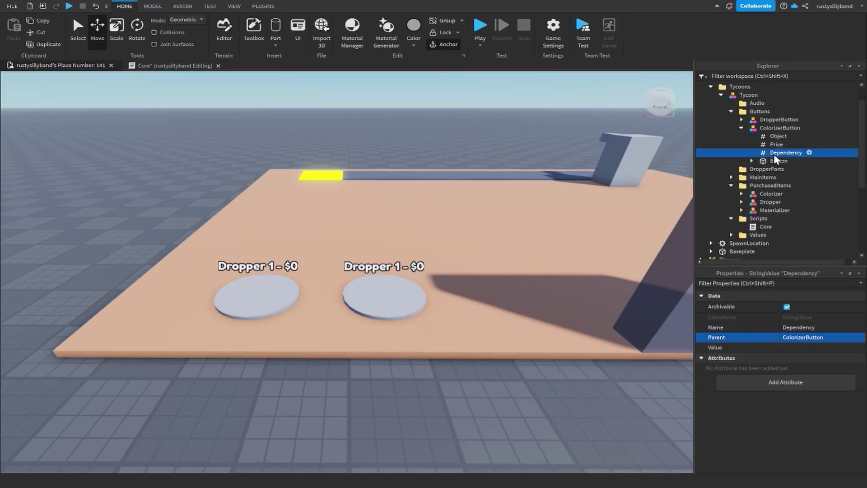
pyautogui.click(792, 347)
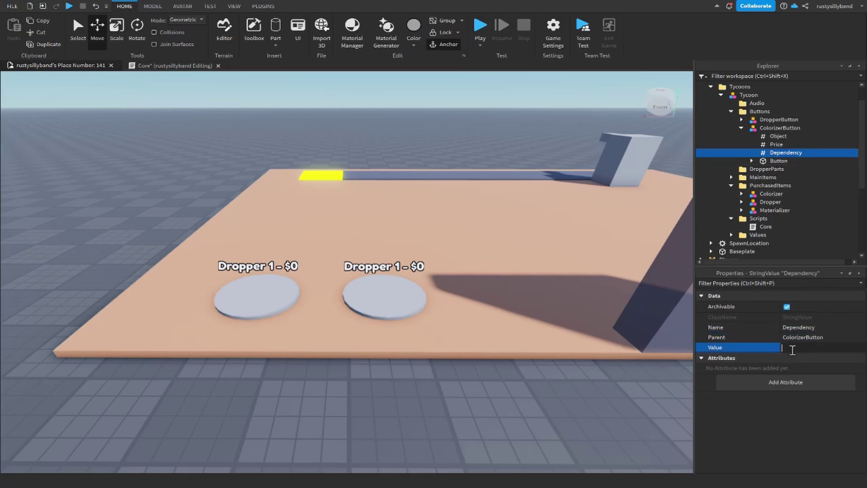
pyautogui.write('Dropper')
pyautogui.press('Return')
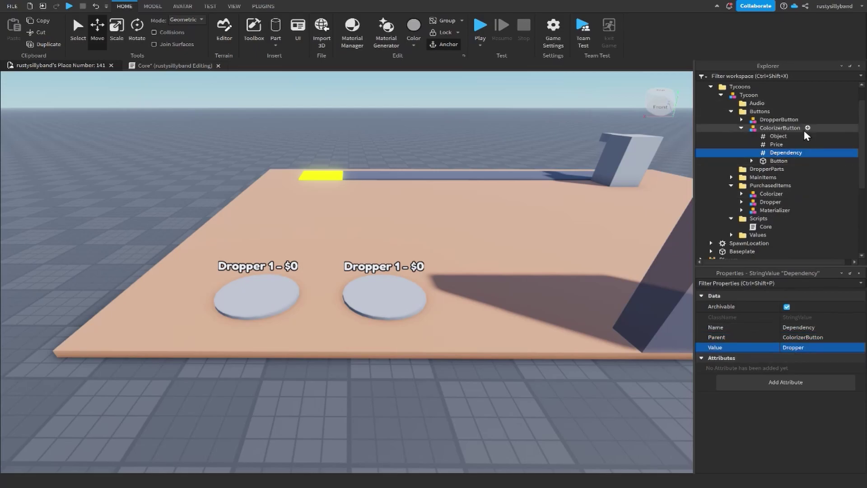
# Set the value of ColorizerButton's Object to Colorizer, then reselect its Dependency value
pyautogui.click(777, 136)
pyautogui.click(802, 349)
pyautogui.write('C')
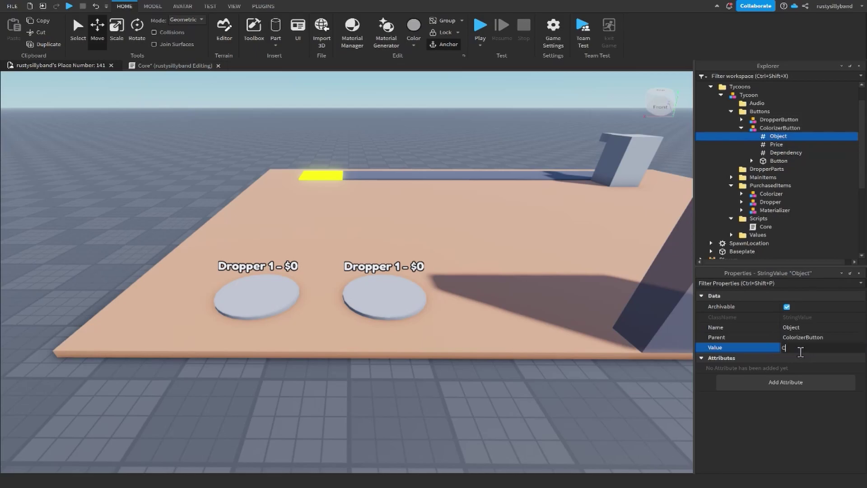
pyautogui.write('olorizer')
pyautogui.press('Return')
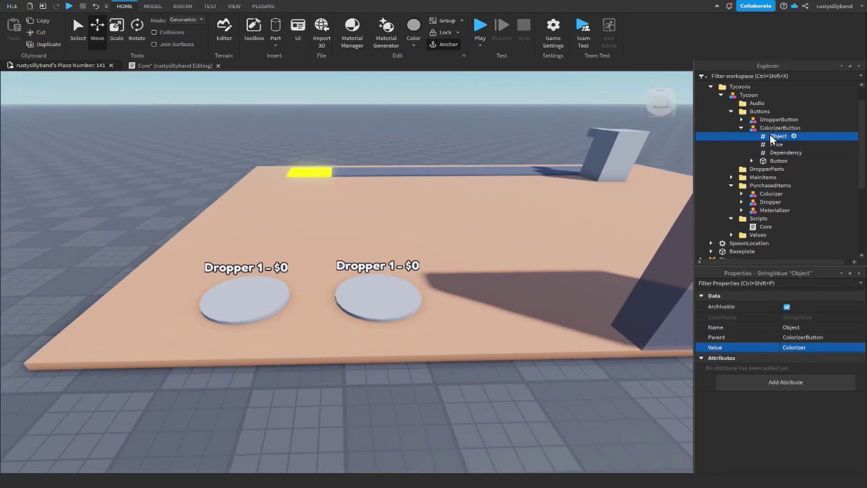
pyautogui.click(774, 129)
pyautogui.click(772, 152)
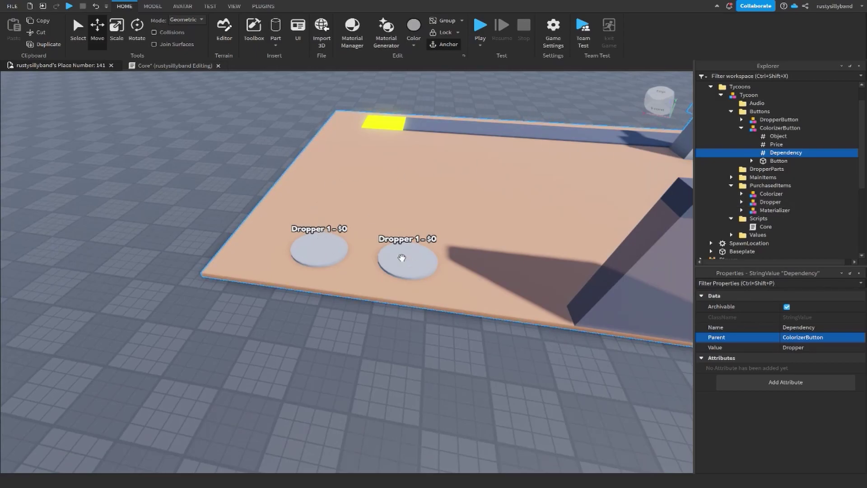
# In the Core script, below the newObject check, add an if block testing v:FindFirstChild("Dependency")
pyautogui.click(179, 65)
pyautogui.write('v:FindFirstChild()"Dependency')
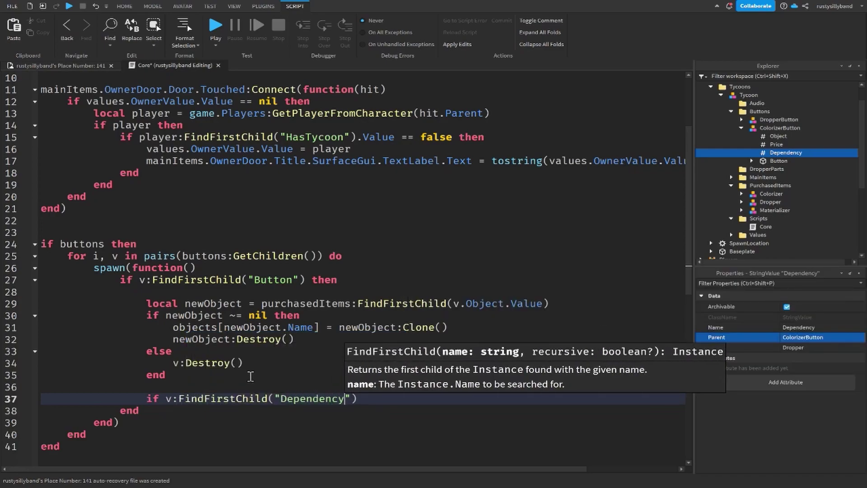
pyautogui.write('")')
pyautogui.press('Return')
pyautogui.scroll(-3, 286, 337)
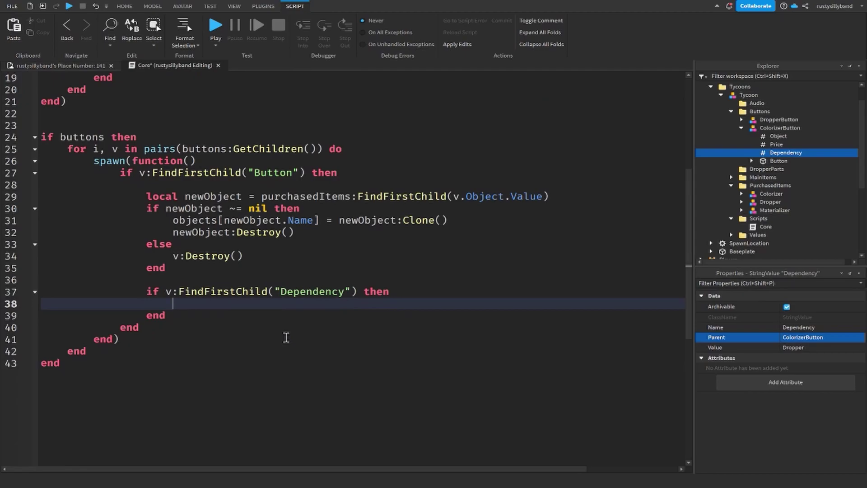
# Inside the Dependency check, hide and disable the button with v.Button.Transparency = 1 and v.Button.CanCollide = false
pyautogui.write('v.Button.Tran')
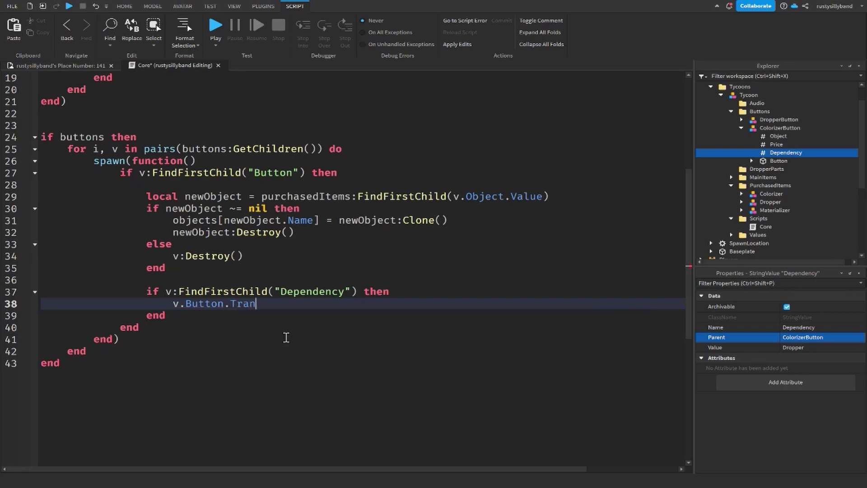
pyautogui.write('sparency = 1')
pyautogui.press('Return')
pyautogui.write('v.Button.CanCol')
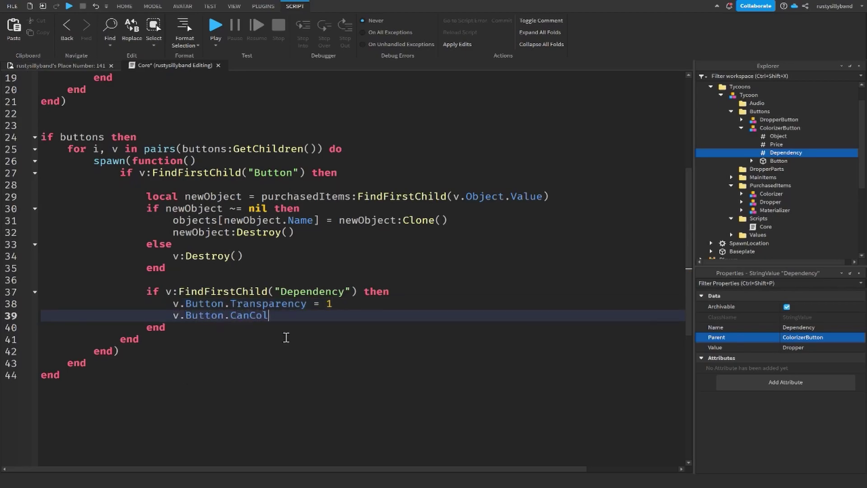
pyautogui.write(' = false')
pyautogui.press('Return')
# Below the CanCollide line, add a coroutine.resume(coroutine.create(function() block with its closing end
pyautogui.write('cou')
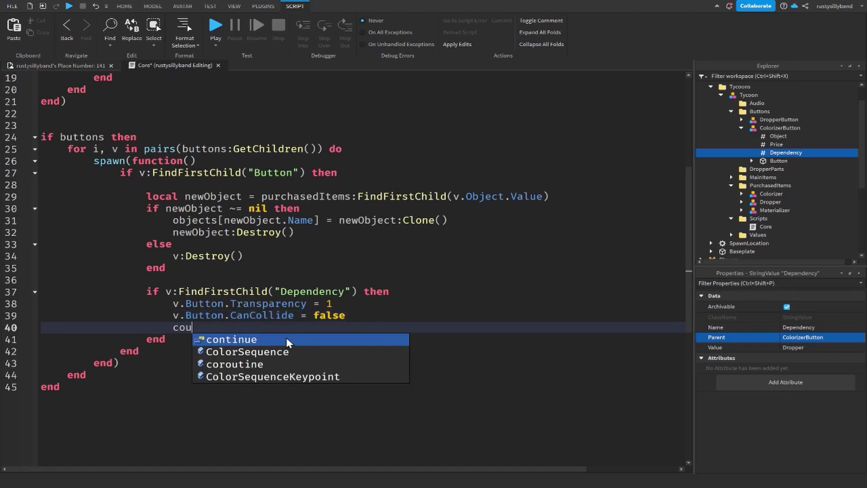
pyautogui.write('ro')
pyautogui.press('Tab')
pyautogui.write('.re')
pyautogui.press('Tab')
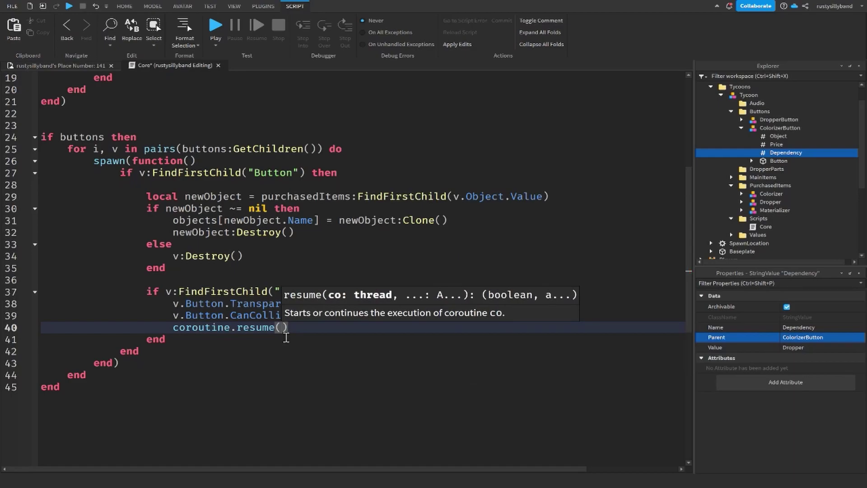
pyautogui.write('cor')
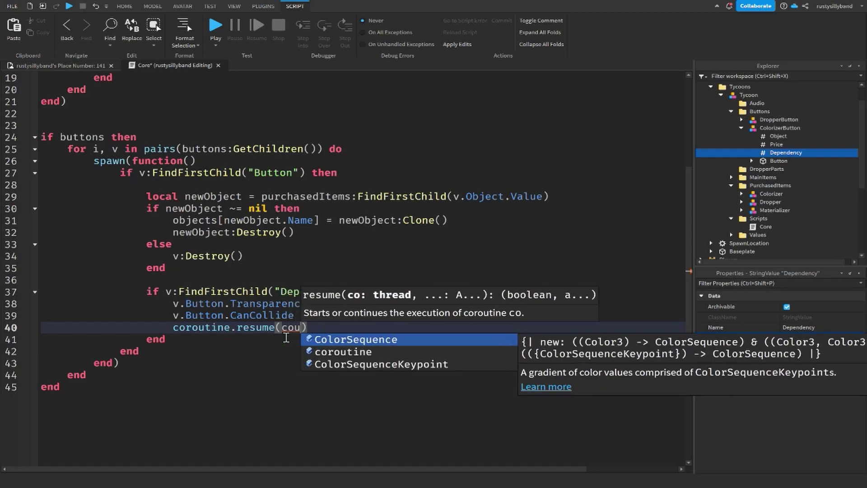
pyautogui.press('Tab')
pyautogui.write('.cre')
pyautogui.press('Tab')
pyautogui.write('fu')
pyautogui.press('Tab')
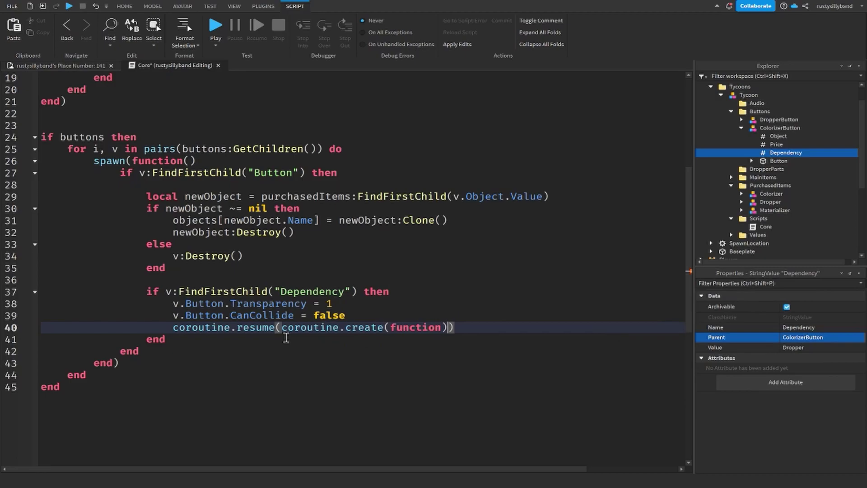
pyautogui.write('(')
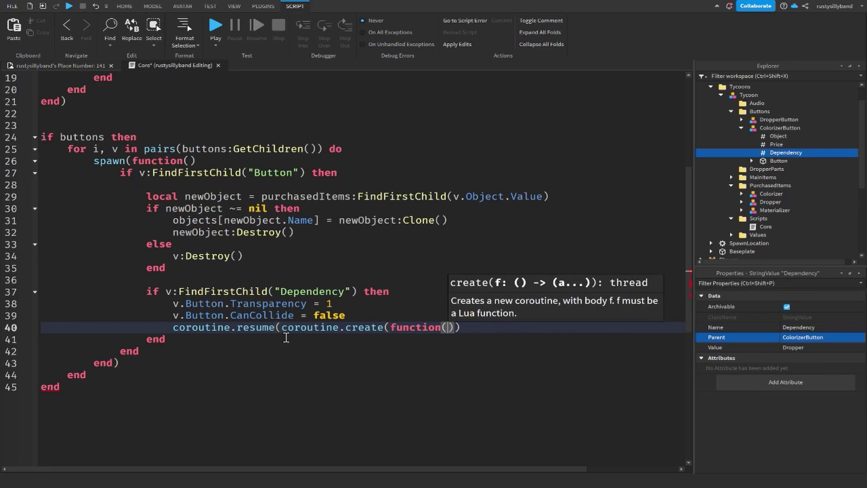
pyautogui.write(')')
pyautogui.press('Return')
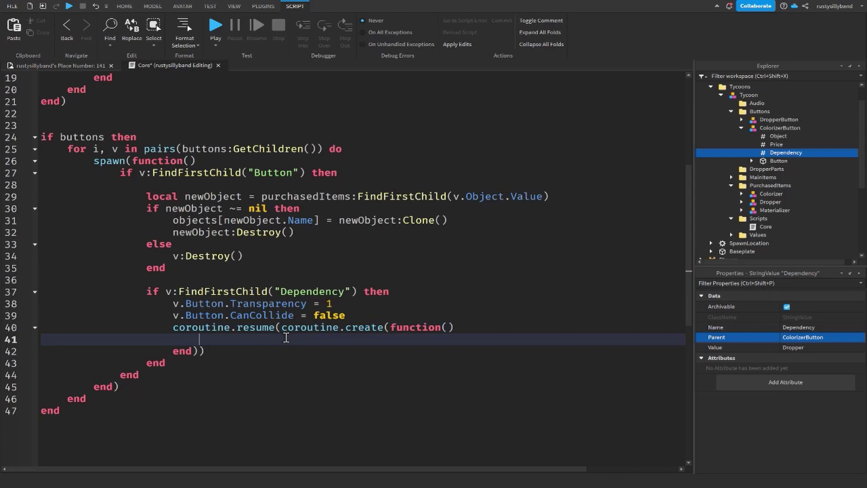
# Inside the coroutine function, add an if block testing purchasedItems:WaitForChild(v.Dependency.Value)
pyautogui.write('if pu')
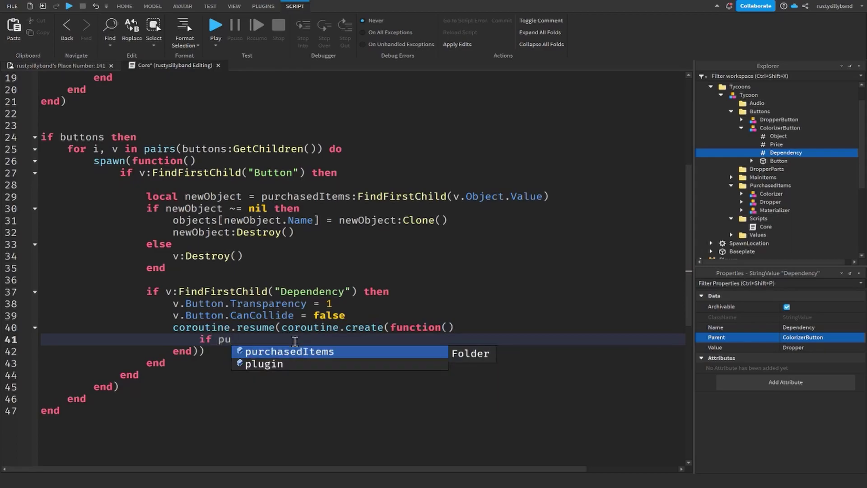
pyautogui.press('Tab')
pyautogui.write(':WaitForChild(')
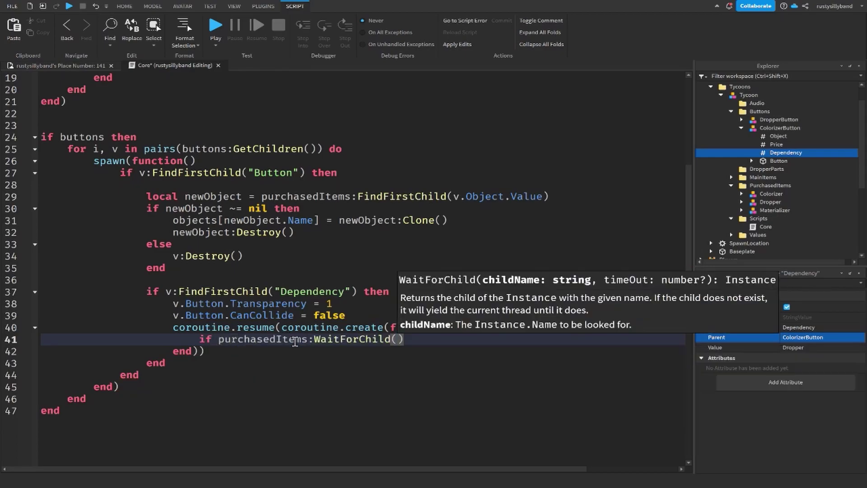
pyautogui.write('v.Depen')
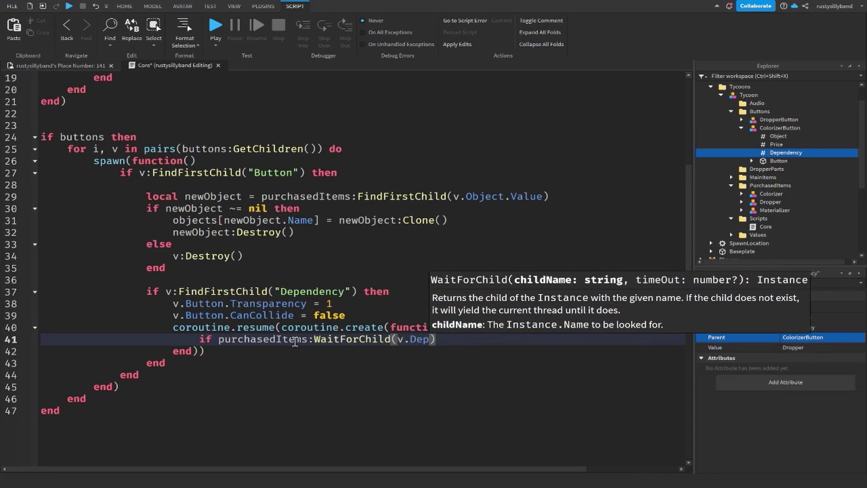
pyautogui.write('dency.Value')
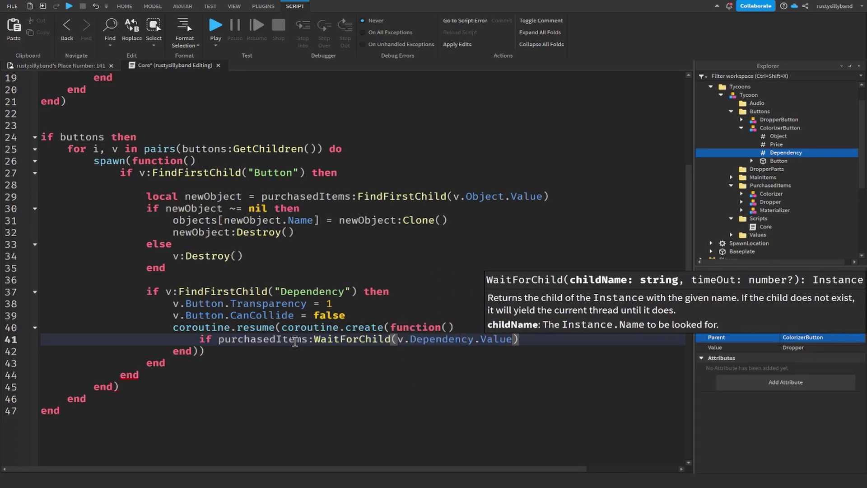
pyautogui.write(') then')
pyautogui.press('Return')
# Copy the v.Button.Transparency and v.Button.CanCollide lines into the WaitForChild if block
pyautogui.write('v.butt')
pyautogui.press('BackSpace')
pyautogui.press('BackSpace')
pyautogui.press('BackSpace')
pyautogui.press('BackSpace')
pyautogui.moveTo(353, 314); pyautogui.dragTo(43, 304)
pyautogui.moveTo(238, 351); pyautogui.dragTo(225, 351)
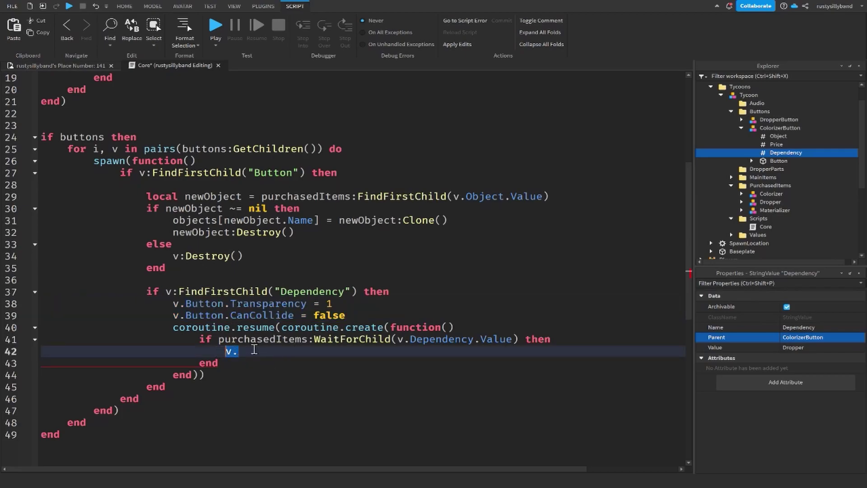
pyautogui.moveTo(376, 316); pyautogui.dragTo(51, 306)
pyautogui.hotkey('ctrl', 'c')
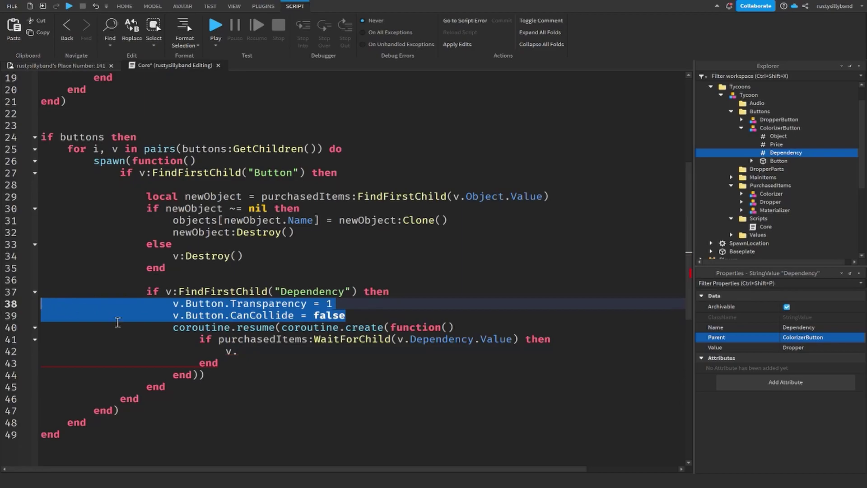
pyautogui.moveTo(244, 353); pyautogui.dragTo(228, 352)
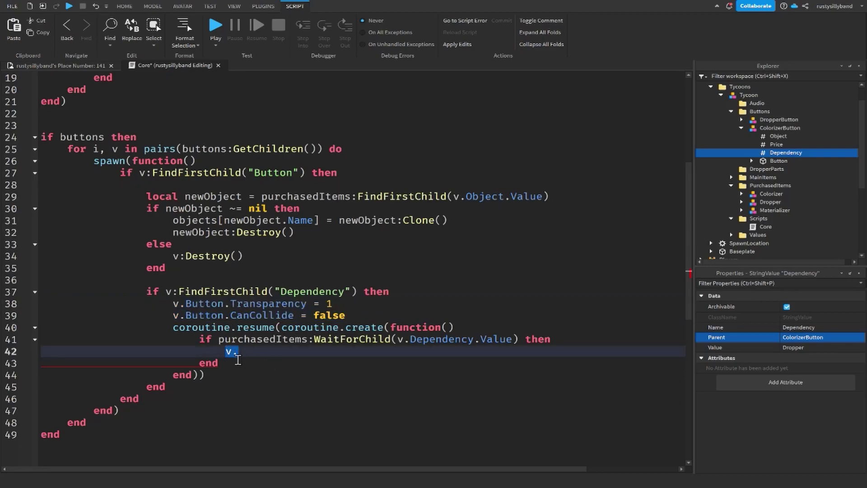
pyautogui.hotkey('ctrl', 'v')
# In the copied lines, change Transparency to 0 and CanCollide to true
pyautogui.click(383, 352)
pyautogui.press('BackSpace')
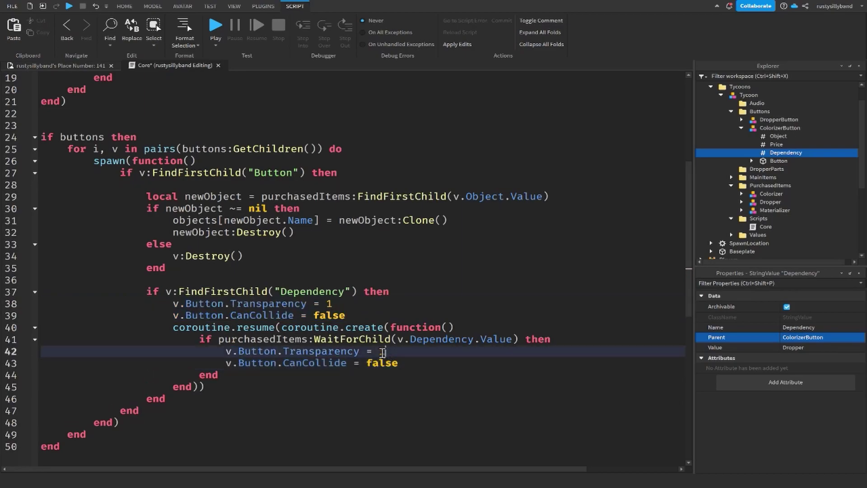
pyautogui.write('0')
pyautogui.doubleClick(385, 362)
pyautogui.write('true')
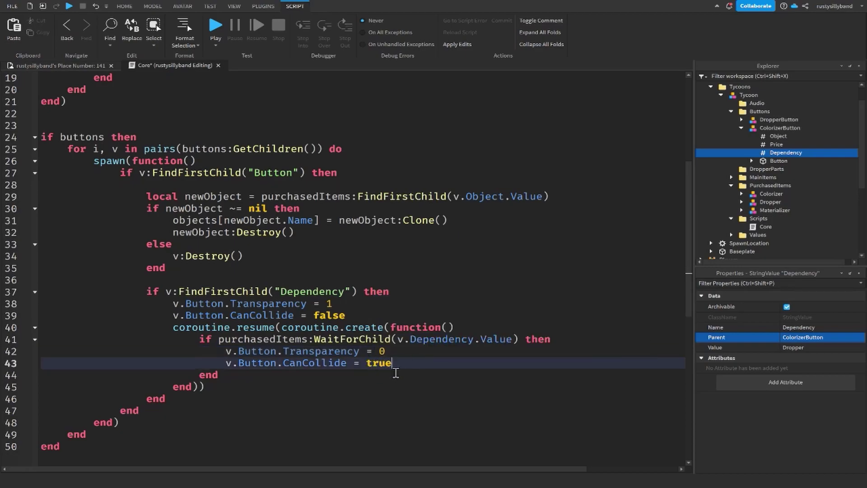
# Below the Dependency if block, add a v.Button.Touched:Connect(function(hit) handler with its closing end
pyautogui.press('Up')
pyautogui.press('Down')
pyautogui.press('Down')
pyautogui.press('Down')
pyautogui.press('Down')
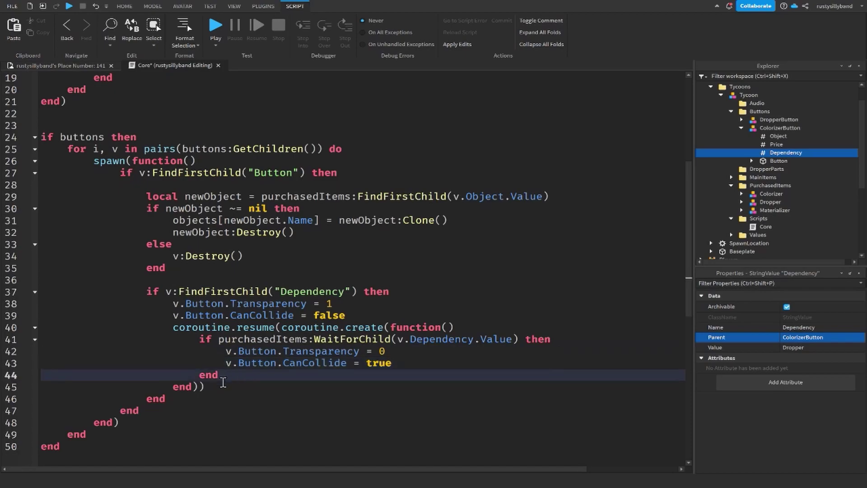
pyautogui.press('Return')
pyautogui.press('Return')
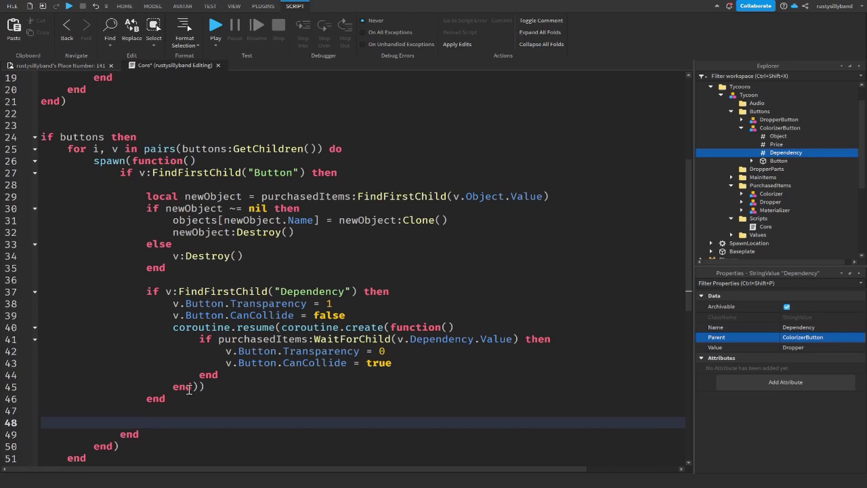
pyautogui.write('v.But')
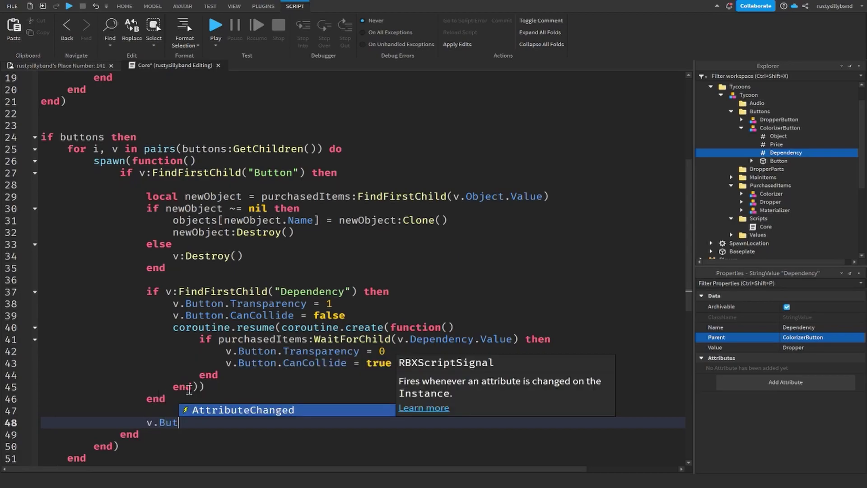
pyautogui.write('ton.Touched:Connect(function(')
pyautogui.scroll(-4, 339, 317)
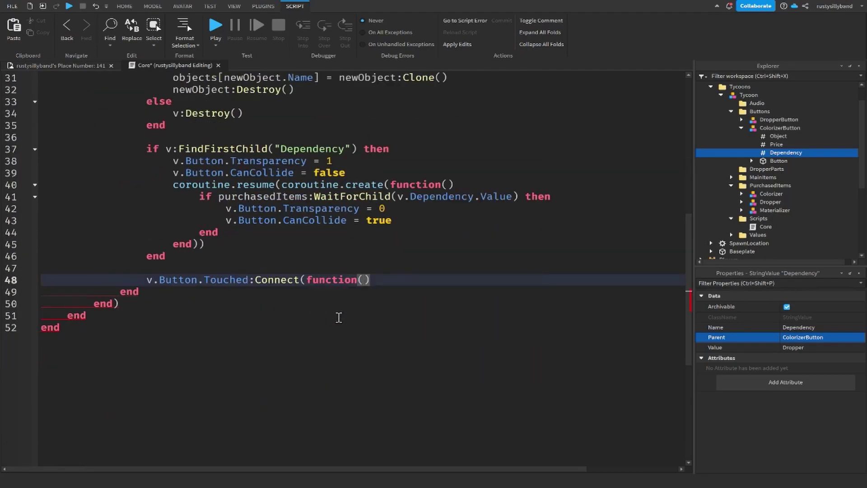
pyautogui.write('hit)')
pyautogui.press('Return')
# Inside the Touched handler, declare local player = game.Players:GetPlayerFromCharacter(hit.Parent)
pyautogui.write('local player')
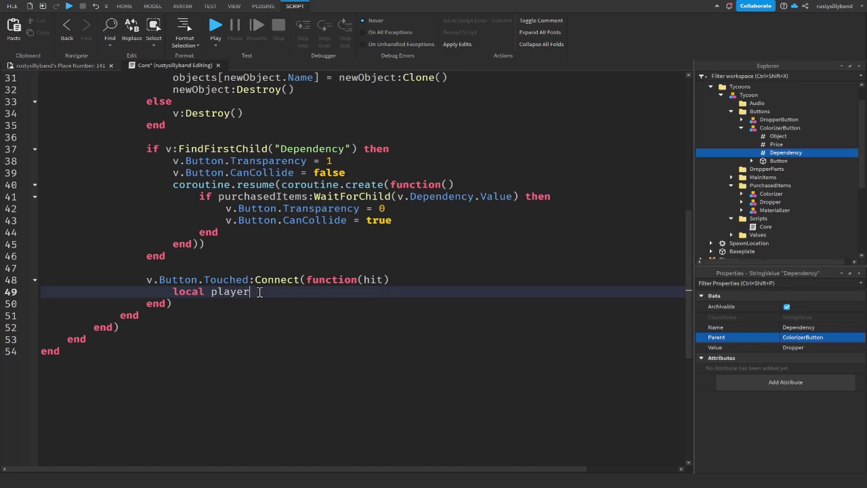
pyautogui.write('= game.Players')
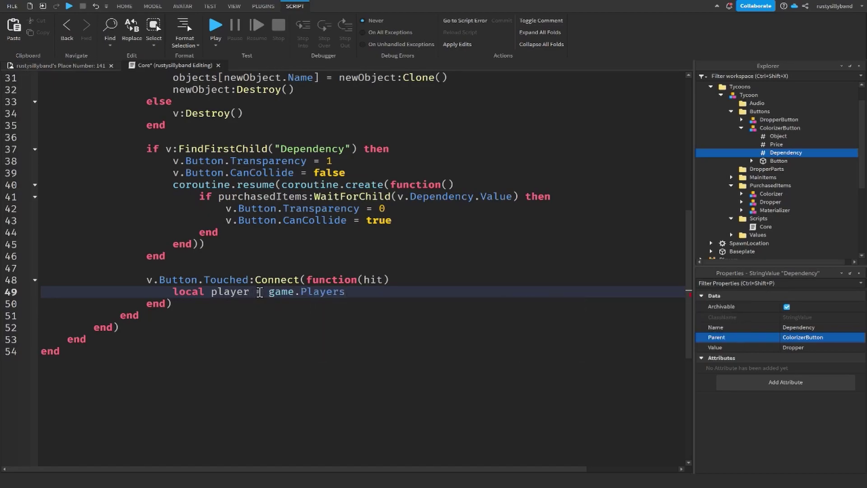
pyautogui.write(':get')
pyautogui.press('Tab')
pyautogui.write('(hit')
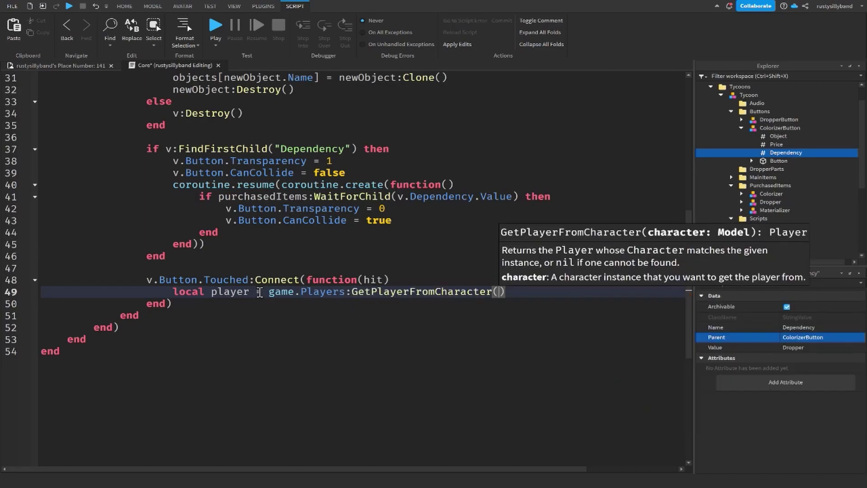
pyautogui.write('.Parent)')
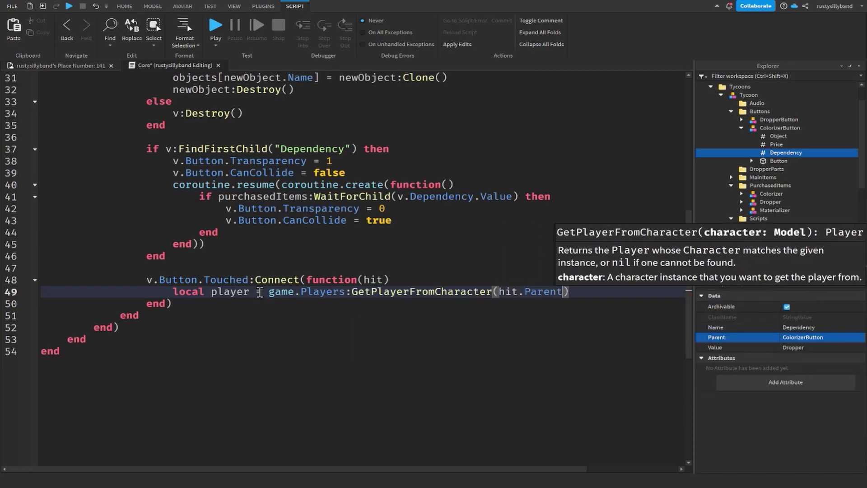
# Below the player variable, add an if player then block containing a nested if block testing values.OwnerValue.Value == player
pyautogui.press('Return')
pyautogui.write('if player then')
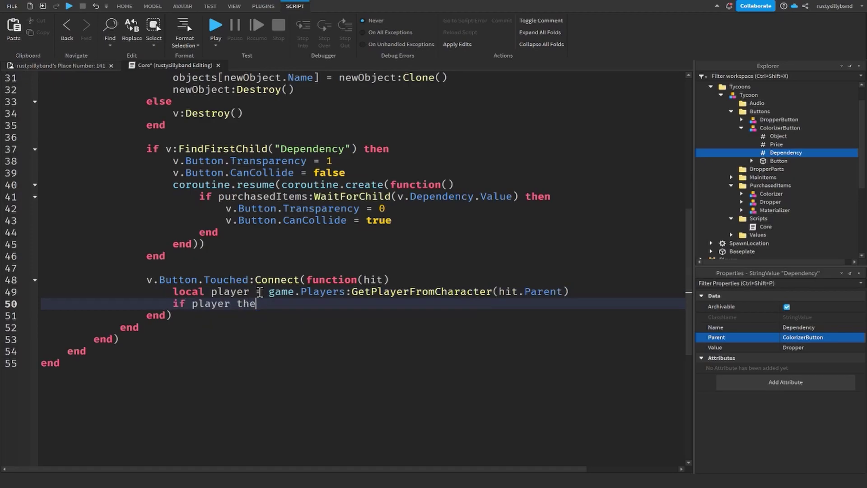
pyautogui.press('Return')
pyautogui.write('if')
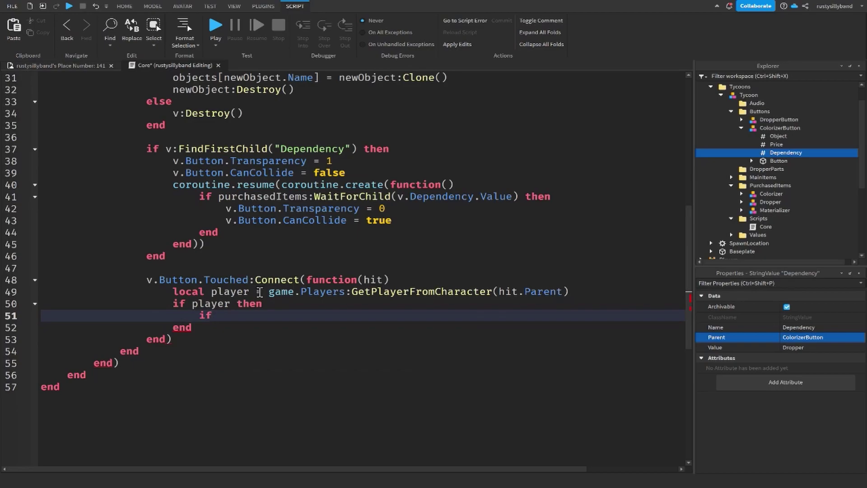
pyautogui.write(' values.OwnerValue.Value == player then')
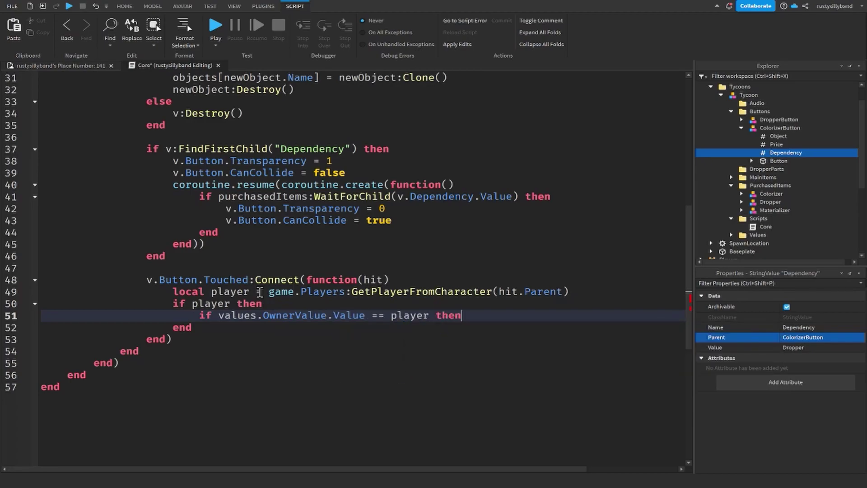
pyautogui.press('Return')
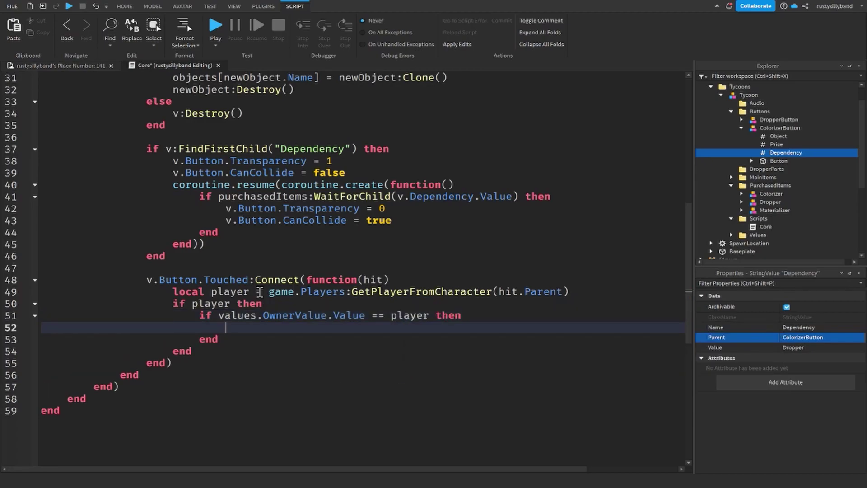
# Inside the owner check, nest an if block testing v.Button.CanCollide == true
pyautogui.write('if v.Button.CanCollide == true')
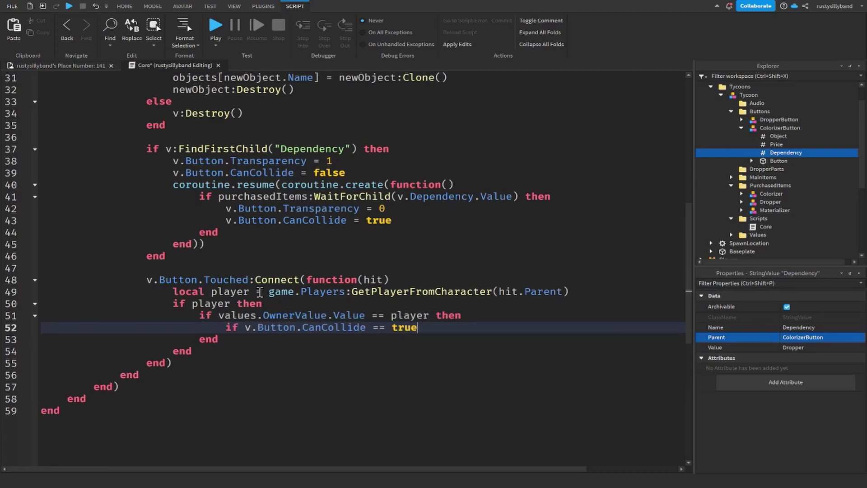
pyautogui.write(' then')
pyautogui.press('Return')
# Inside the CanCollide check, nest an if block testing player:FindFirstChild("leaderstats").Cash.Value >= v.Price.Value
pyautogui.write('if player')
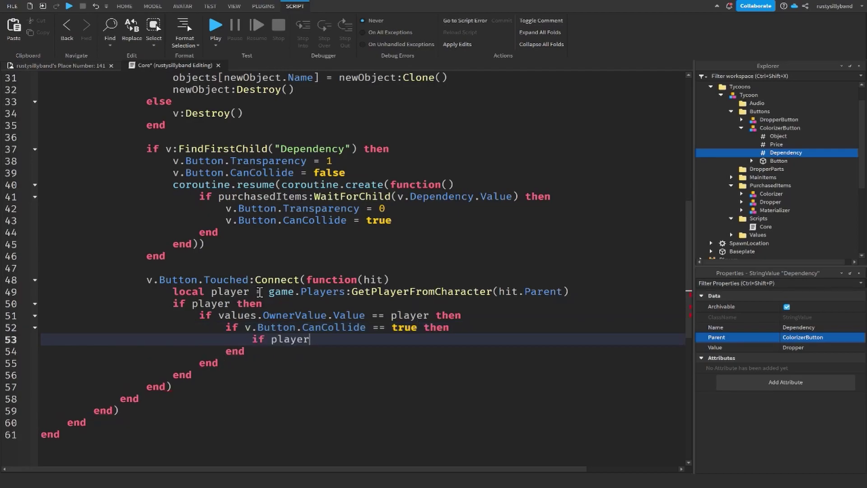
pyautogui.write(':')
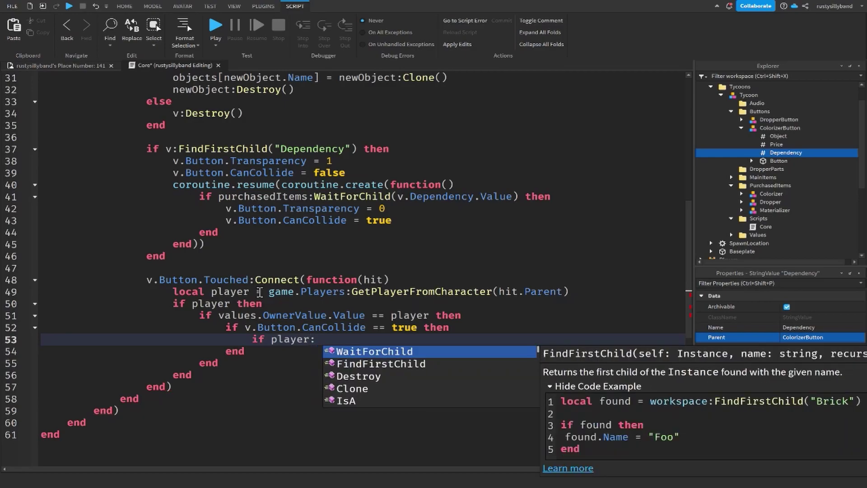
pyautogui.write('FindFirstChild()"leadestats')
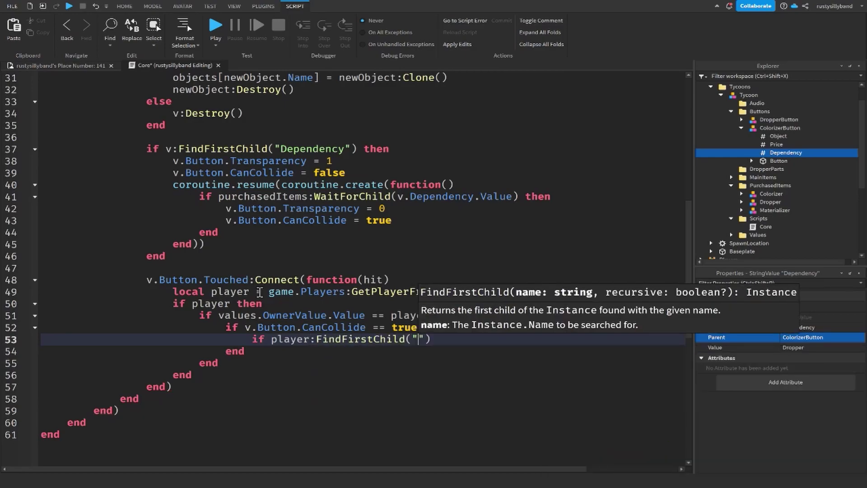
pyautogui.press('BackSpace')
pyautogui.press('BackSpace')
pyautogui.press('BackSpace')
pyautogui.press('BackSpace')
pyautogui.write('rstats").Cash.Value')
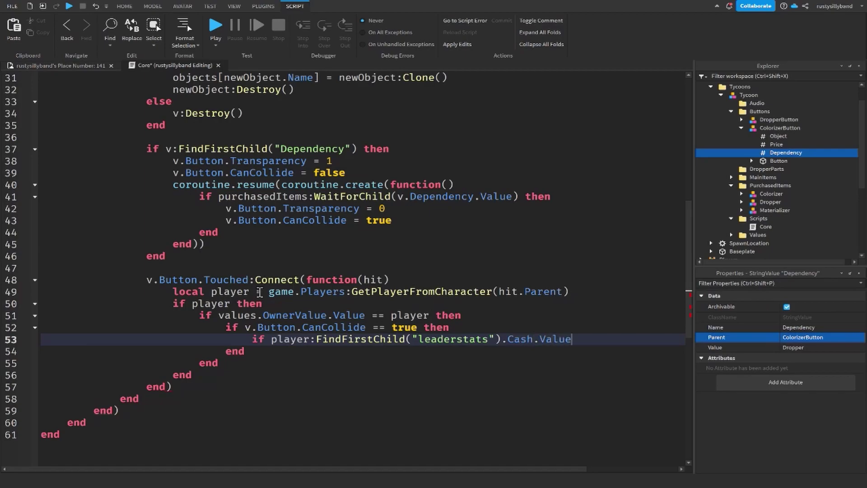
pyautogui.write(' >= v.')
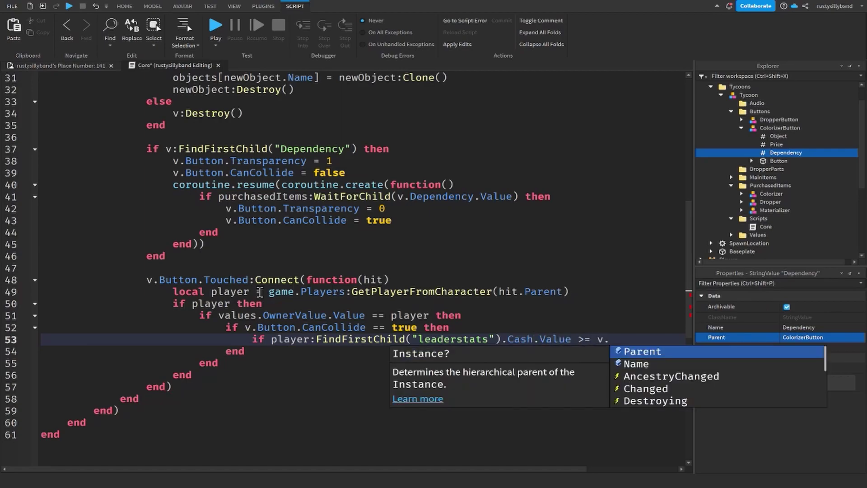
pyautogui.write('Price.Value then')
pyautogui.press('Return')
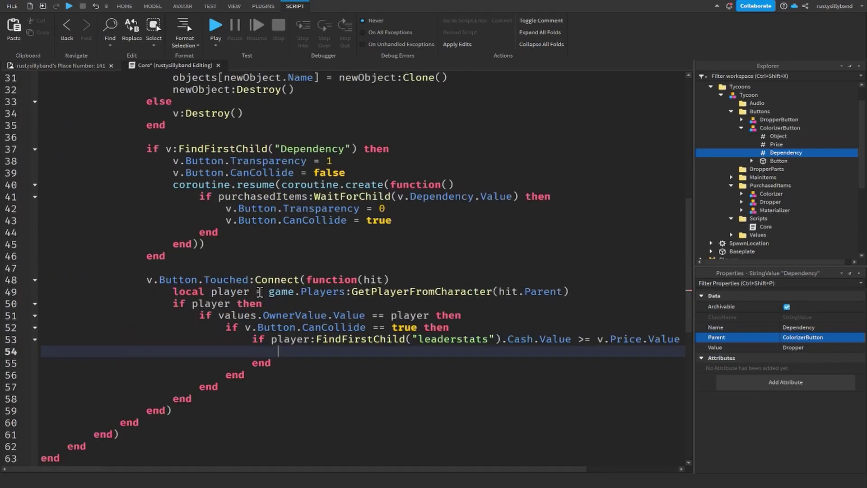
# Inside the cash check, add the line objects[v.Object.Value].Parent = purchasedItems
pyautogui.write('objects')
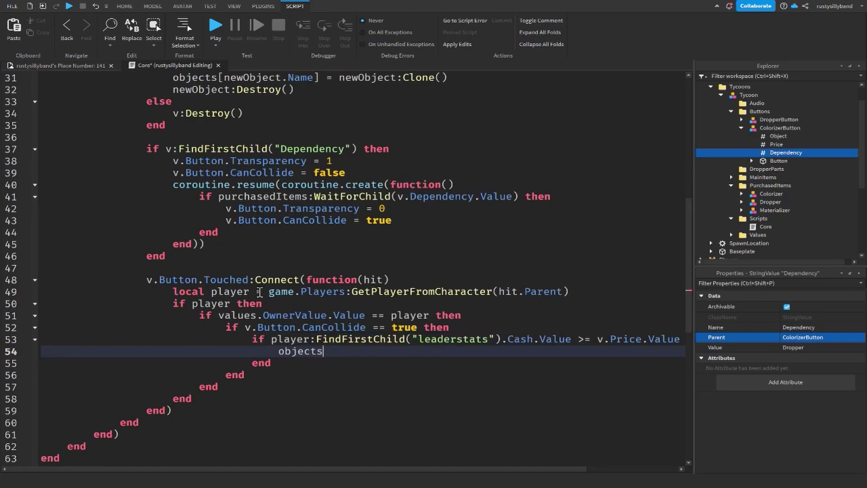
pyautogui.write('[v.Object.Value].Parent = purchasedItems')
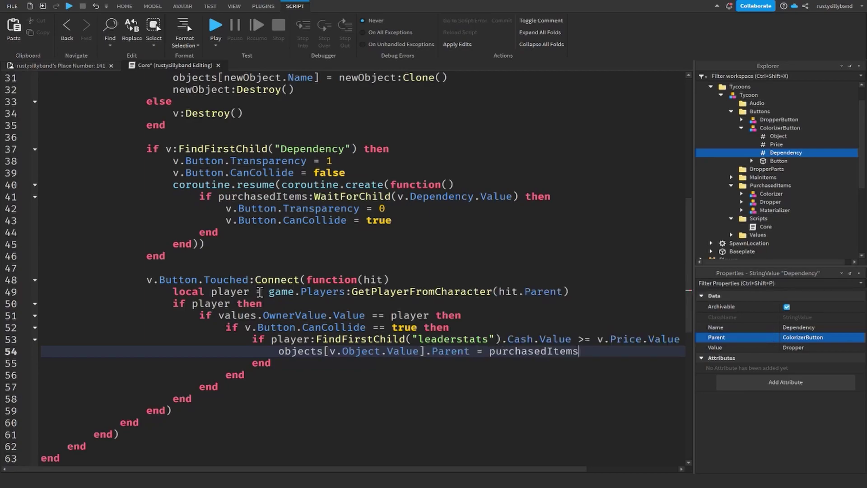
# Above the objects parenting line, insert player.leaderstats.Cash.Value -= v.Price.Value
pyautogui.scroll(-2, 268, 237)
pyautogui.click(276, 283)
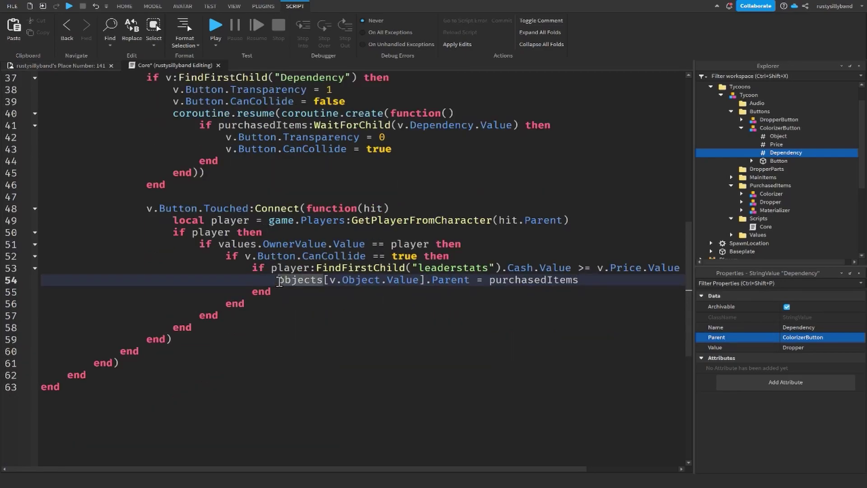
pyautogui.press('Return')
pyautogui.press('Up')
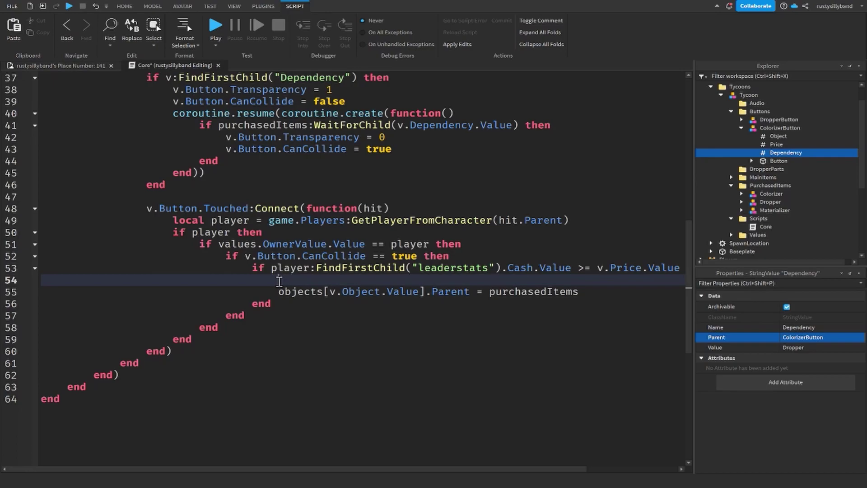
pyautogui.write('player.leaderstats.Cash.Value -=')
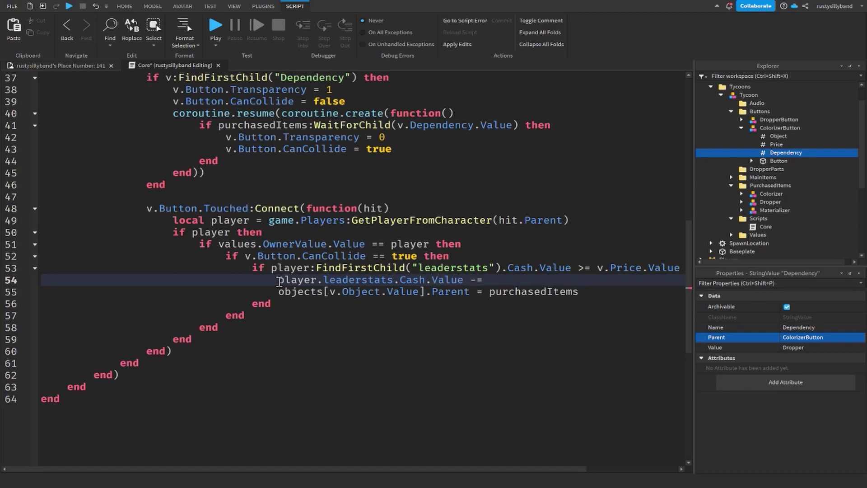
pyautogui.write(' v.Price.Value')
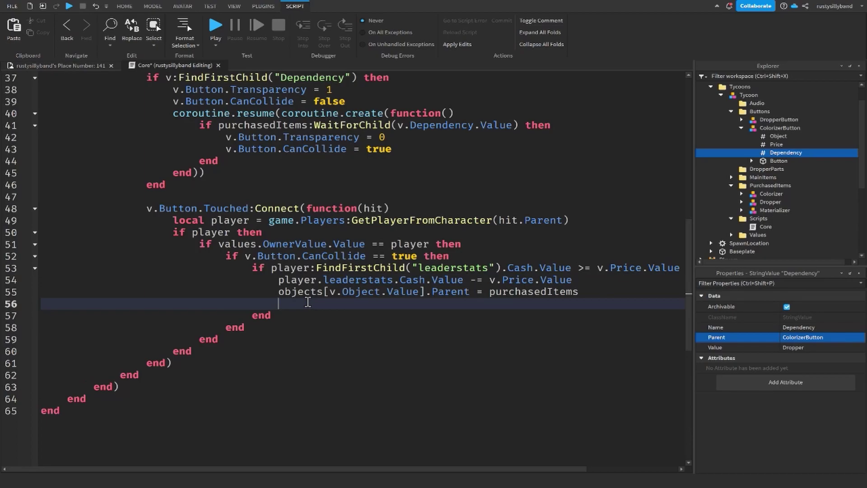
# Below the objects parenting line, add v:Destroy() to remove the purchased button
pyautogui.write('v:D')
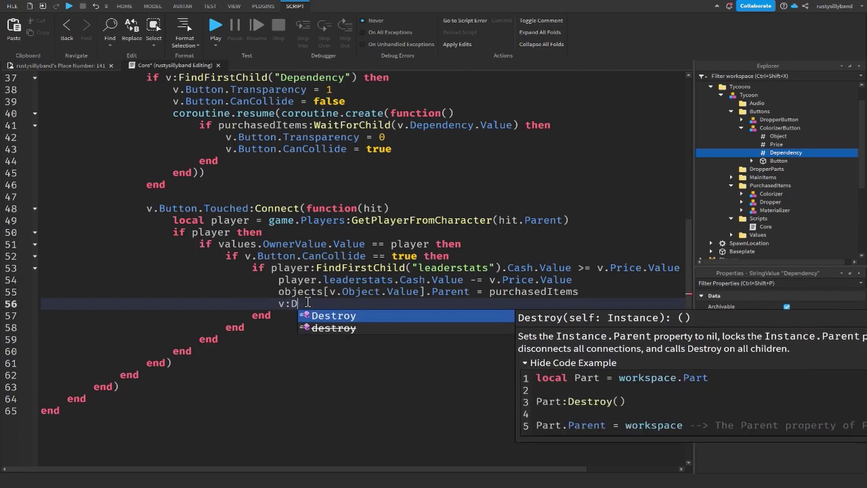
pyautogui.press('Tab')
pyautogui.write('()')
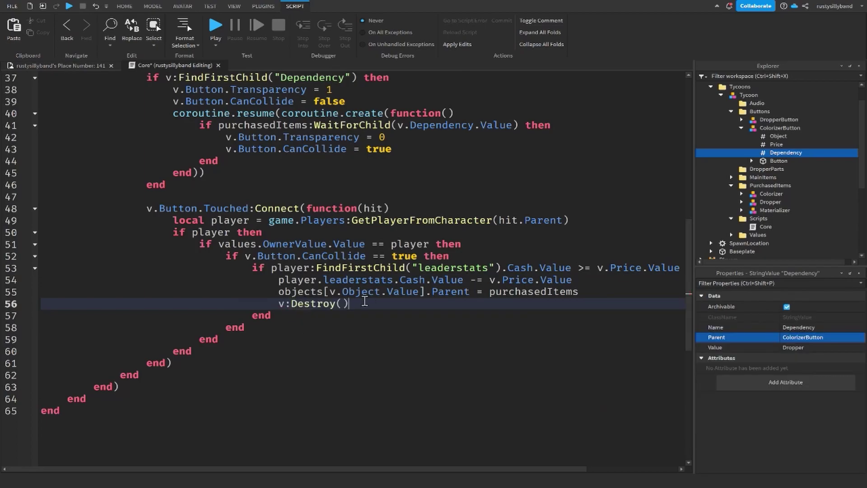
pyautogui.scroll(-1, 365, 301)
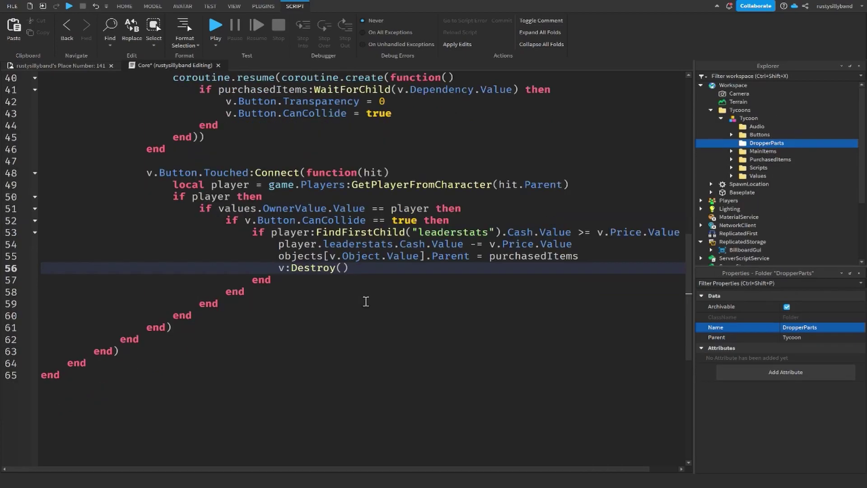
# Review the Core script's buttons loop, including the Touched handler, the Dependency block and the newObject block
pyautogui.scroll(8, 365, 301)
pyautogui.scroll(5, 366, 301)
pyautogui.scroll(-11, 366, 301)
pyautogui.click(281, 421)
pyautogui.click(180, 435)
pyautogui.moveTo(170, 445); pyautogui.dragTo(196, 240)
pyautogui.click(197, 240)
pyautogui.scroll(3, 221, 271)
pyautogui.moveTo(206, 326); pyautogui.dragTo(148, 222)
pyautogui.click(179, 255)
pyautogui.scroll(2, 235, 271)
pyautogui.moveTo(178, 272); pyautogui.dragTo(46, 195)
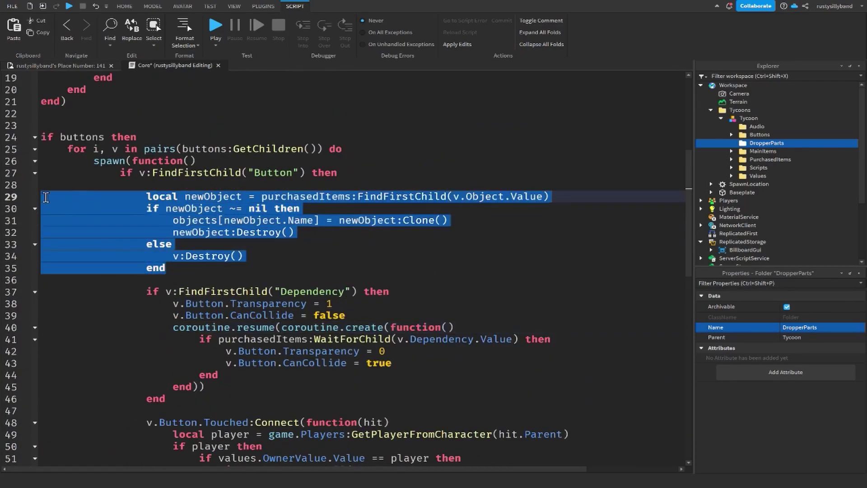
pyautogui.click(111, 185)
pyautogui.scroll(2, 241, 256)
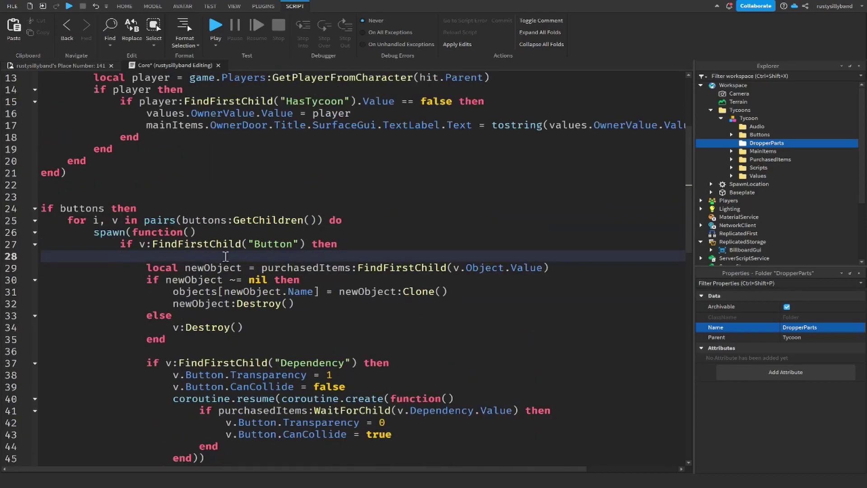
# Close the Core script and check which models the two floor button parts in the viewport belong to
pyautogui.click(219, 66)
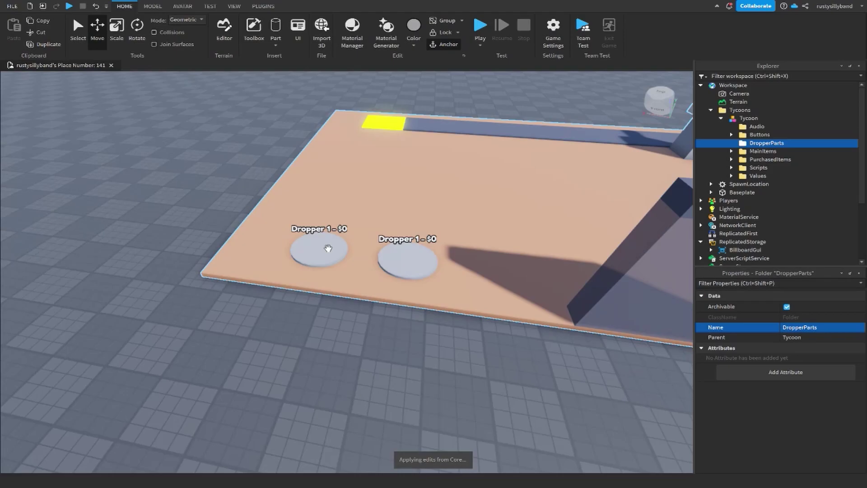
pyautogui.click(328, 248)
pyautogui.keyDown('ctrl'); pyautogui.click(413, 271); pyautogui.keyUp('ctrl')
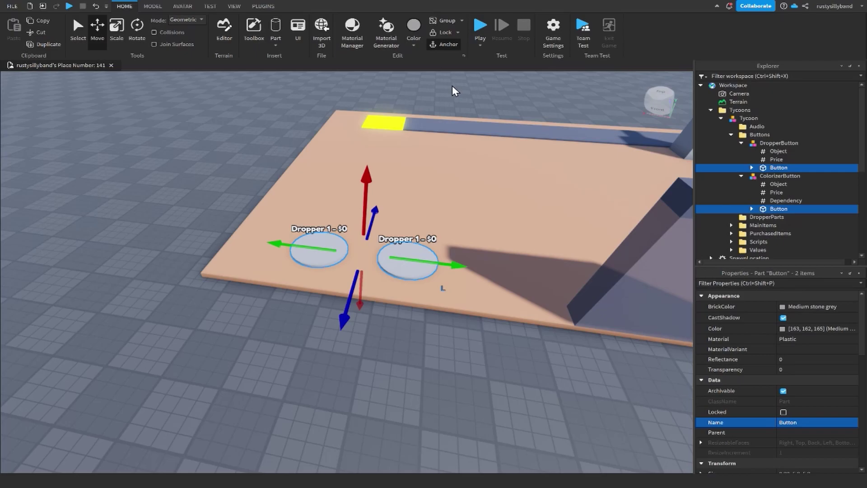
pyautogui.click(446, 287)
# Collapse the DropperButton and ColorizerButton models and their parent Buttons folder in the object tree
pyautogui.click(741, 143)
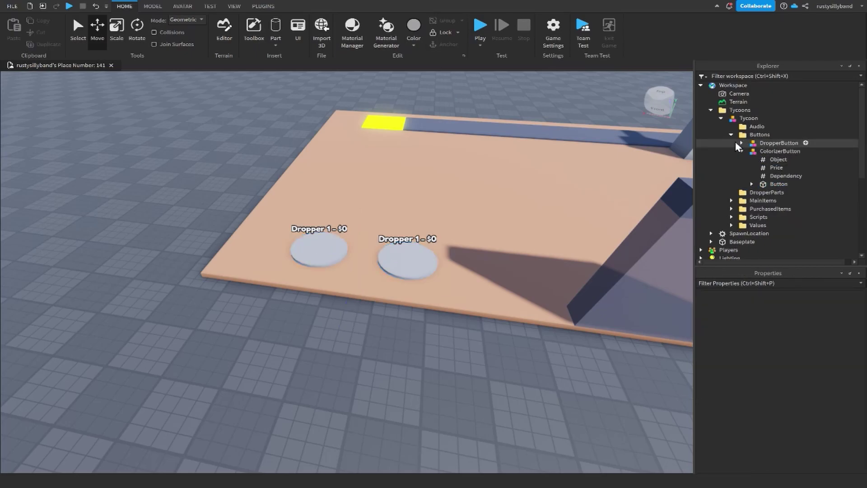
pyautogui.click(742, 151)
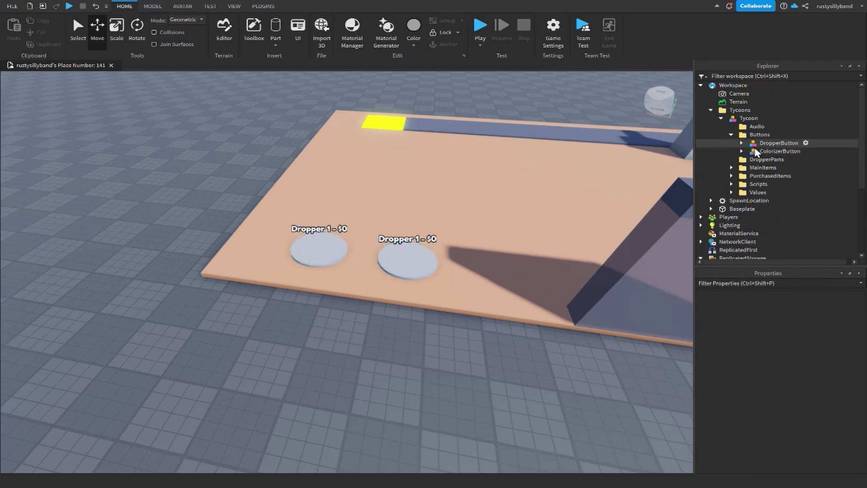
pyautogui.click(731, 134)
# Start a playtest and walk the character onto the tycoon base beside the ColorizerButton's spot
pyautogui.scroll(-3, 526, 87)
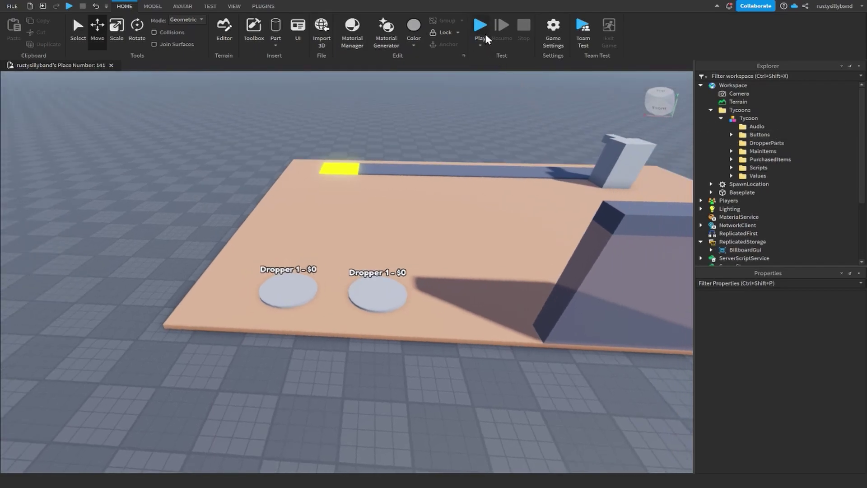
pyautogui.click(481, 32)
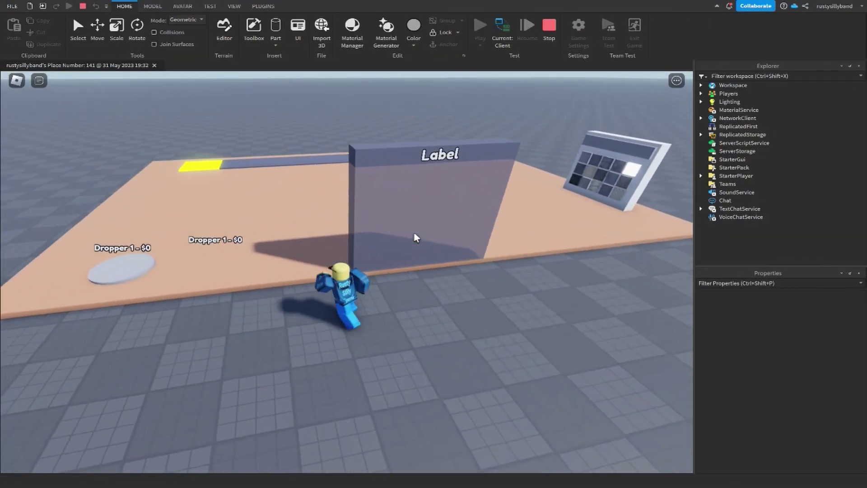
pyautogui.moveTo(415, 238); pyautogui.dragTo(318, 238, button='right')
pyautogui.scroll(2, 415, 238)
pyautogui.scroll(-3, 414, 238)
pyautogui.press('a')
pyautogui.scroll(3, 383, 232)
pyautogui.press('w')
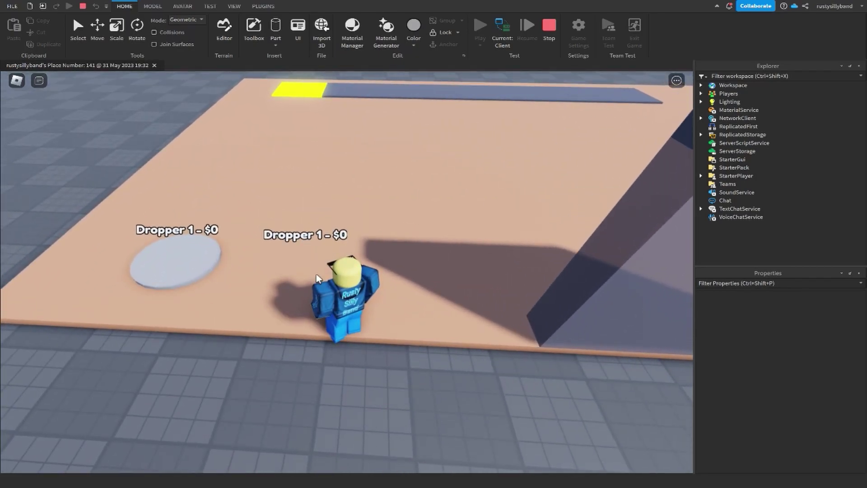
# Walk the character across the tycoon base and into the owner door to claim the tycoon
pyautogui.press('s')
pyautogui.moveTo(395, 229); pyautogui.dragTo(395, 228, button='right')
pyautogui.press('w')
pyautogui.scroll(-1, 344, 190)
pyautogui.scroll(1, 332, 168)
pyautogui.press('w')
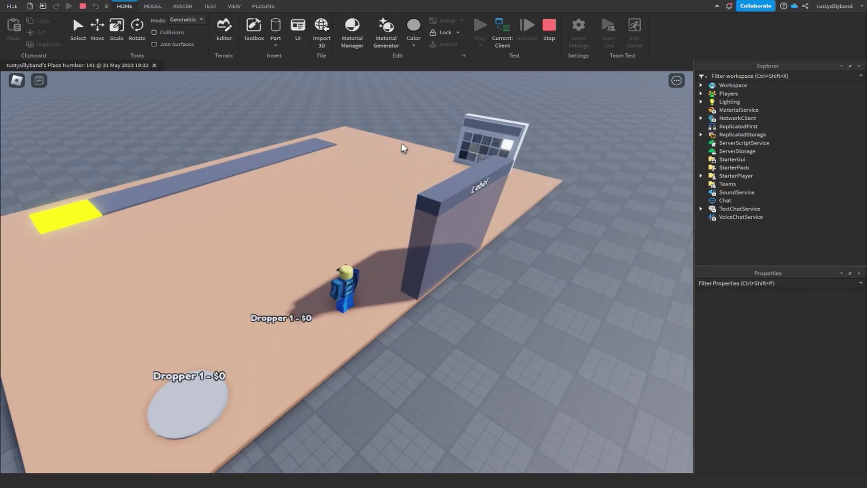
pyautogui.moveTo(427, 214); pyautogui.dragTo(427, 214, button='right')
pyautogui.moveTo(387, 304); pyautogui.dragTo(387, 304, button='right')
pyautogui.press('d')
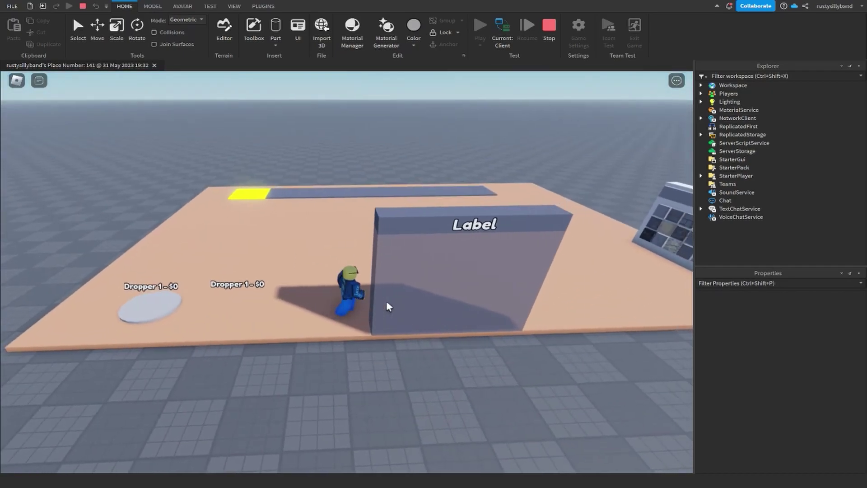
# Walk the character from the owner door onto the DropperButton to purchase the dropper
pyautogui.press('s')
pyautogui.scroll(1, 398, 262)
pyautogui.press('a')
pyautogui.moveTo(389, 243); pyautogui.dragTo(389, 243, button='right')
pyautogui.press('w')
pyautogui.scroll(-3, 389, 244)
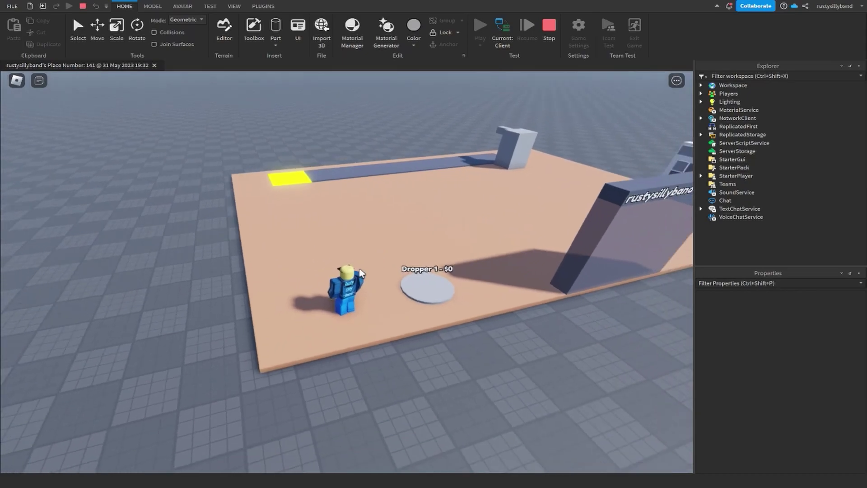
pyautogui.moveTo(367, 194); pyautogui.dragTo(366, 194, button='right')
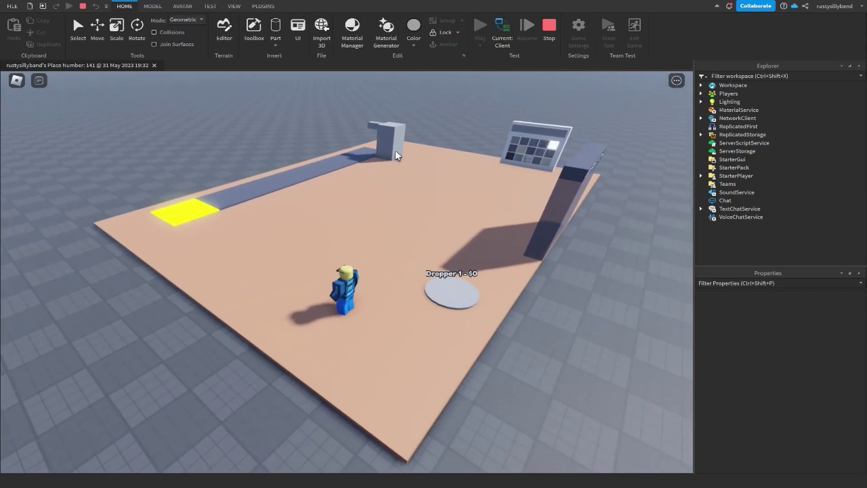
# Walk the character onto the remaining ColorizerButton to purchase the colorizer and approach the color and material panels
pyautogui.scroll(2, 398, 162)
pyautogui.moveTo(407, 172); pyautogui.dragTo(406, 172, button='right')
pyautogui.press('d')
pyautogui.moveTo(445, 326); pyautogui.dragTo(445, 327, button='right')
pyautogui.scroll(2, 376, 334)
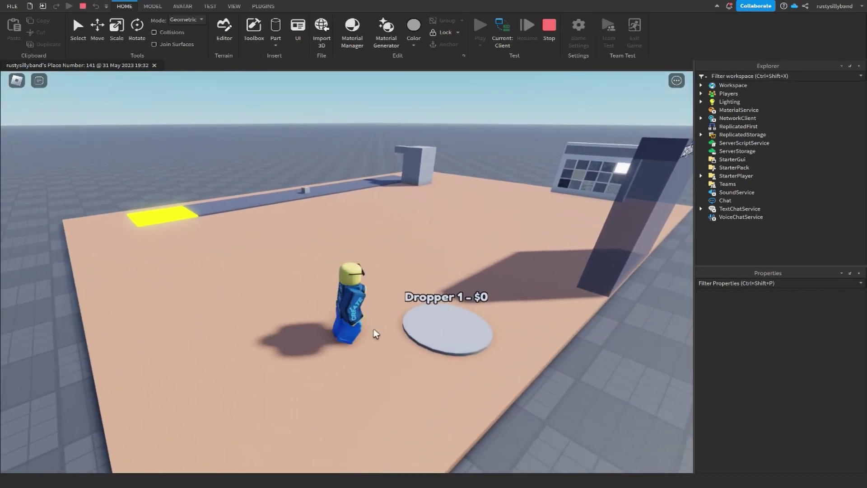
pyautogui.scroll(-2, 350, 383)
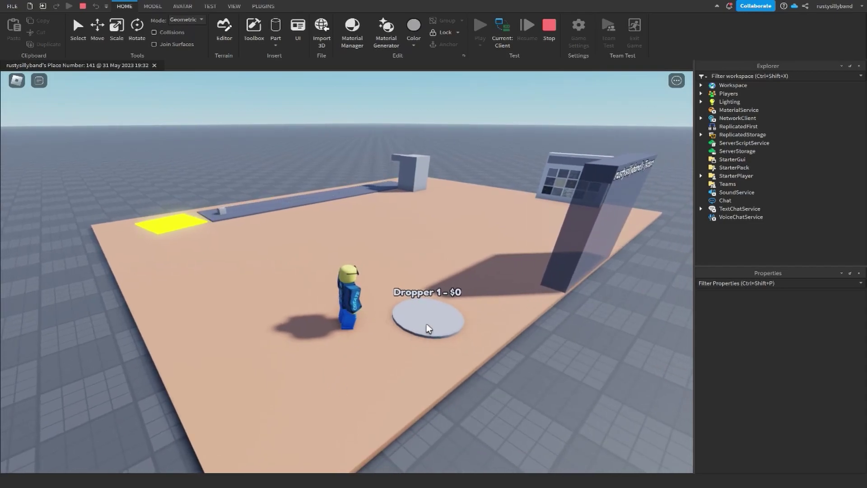
pyautogui.moveTo(429, 301); pyautogui.dragTo(473, 323, button='right')
pyautogui.press('d')
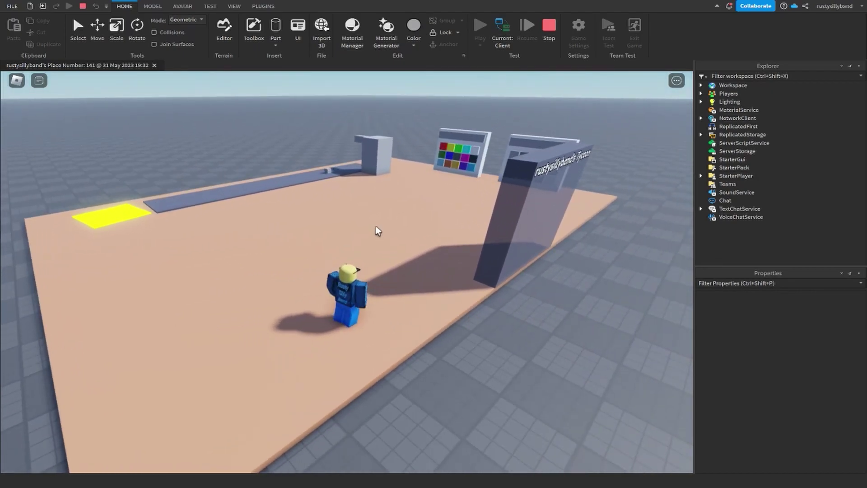
pyautogui.press('w')
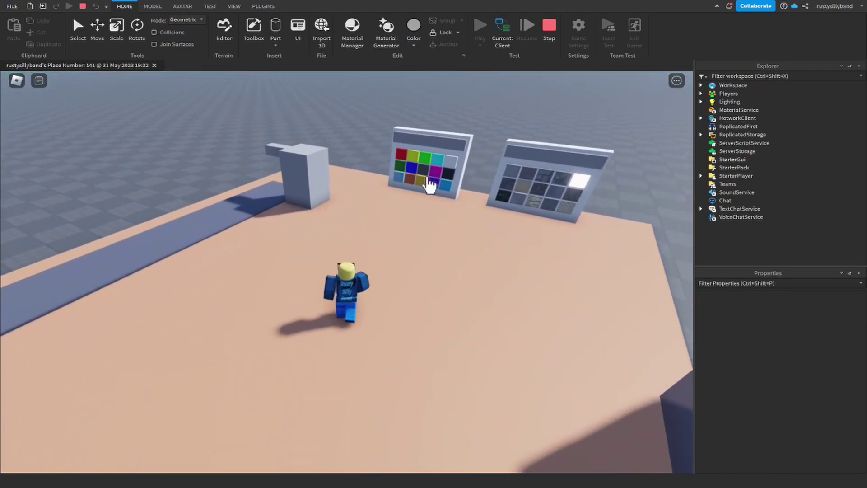
# Stop the playtest and open the Core script in the tycoon's Scripts folder
pyautogui.press('s')
pyautogui.click(553, 46)
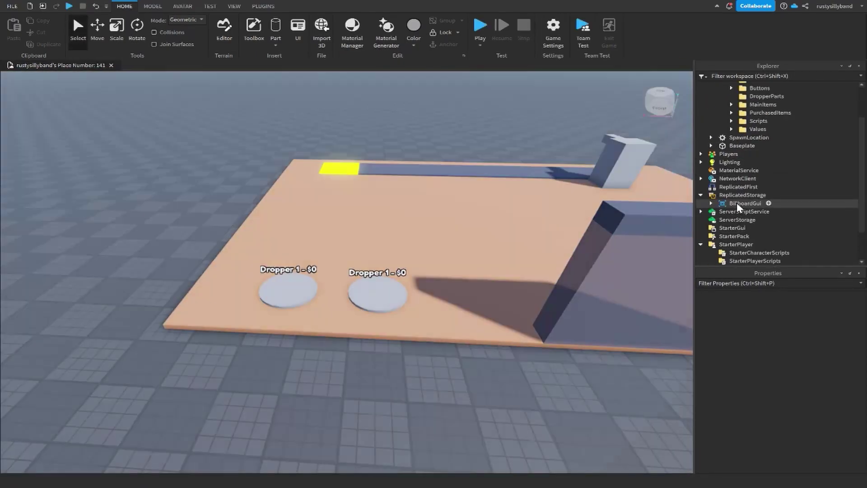
pyautogui.scroll(3, 739, 207)
pyautogui.click(732, 167)
pyautogui.doubleClick(765, 176)
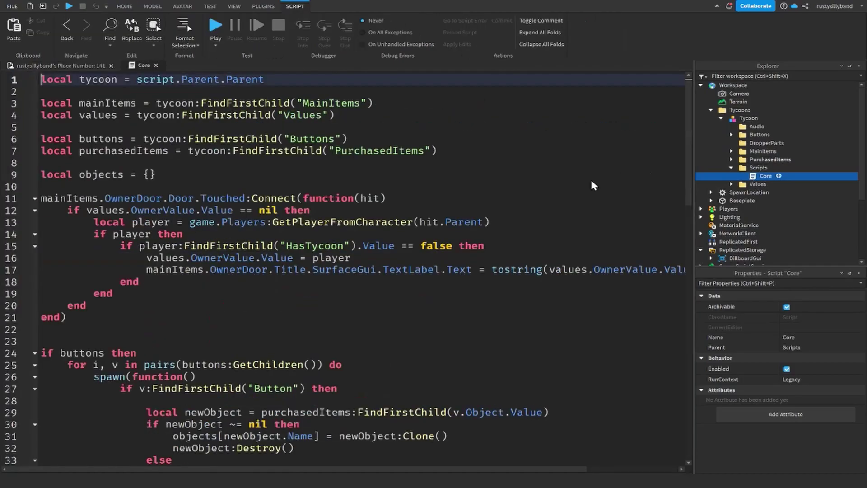
# In Core's Dependency block, add v.Button.BillboardGui.Enabled = false after the line that sets CanCollide to false
pyautogui.scroll(-7, 518, 219)
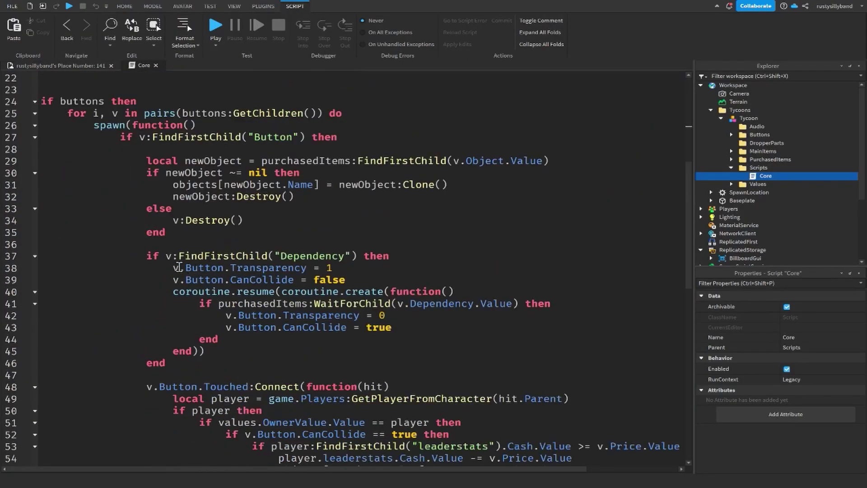
pyautogui.moveTo(163, 265); pyautogui.dragTo(357, 266)
pyautogui.click(361, 280)
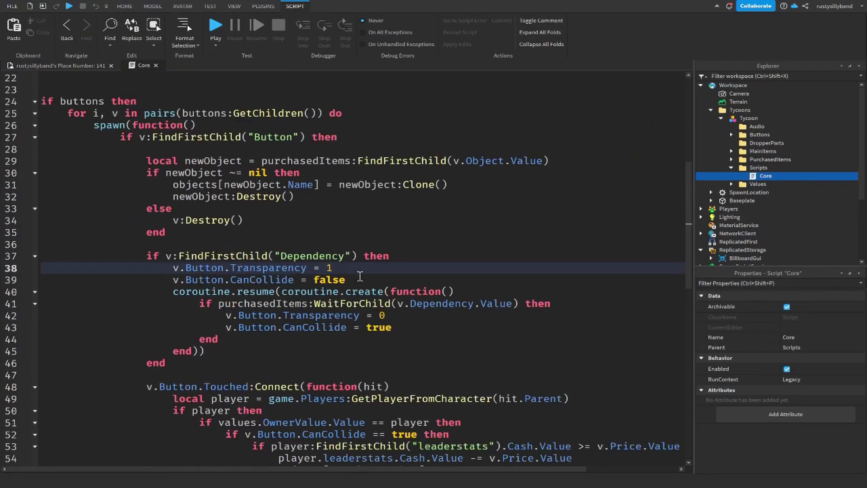
pyautogui.press('Return')
pyautogui.write('v.Button.Billboa')
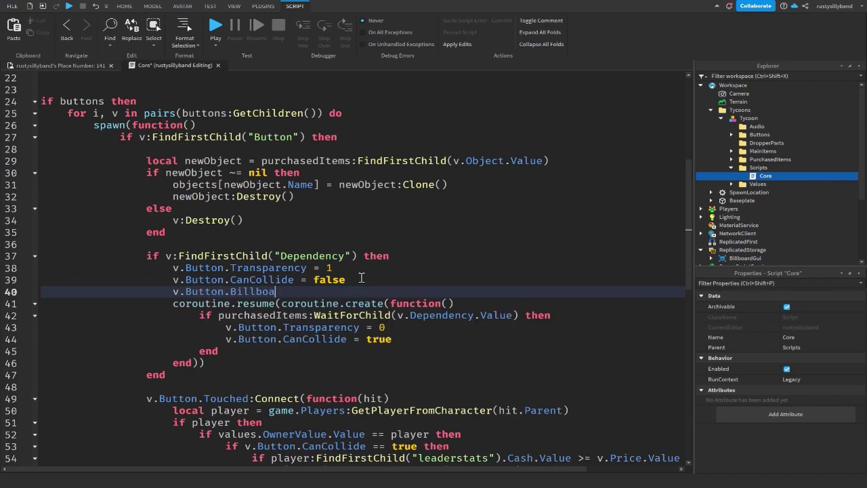
pyautogui.write('rdGui.Enabled = false')
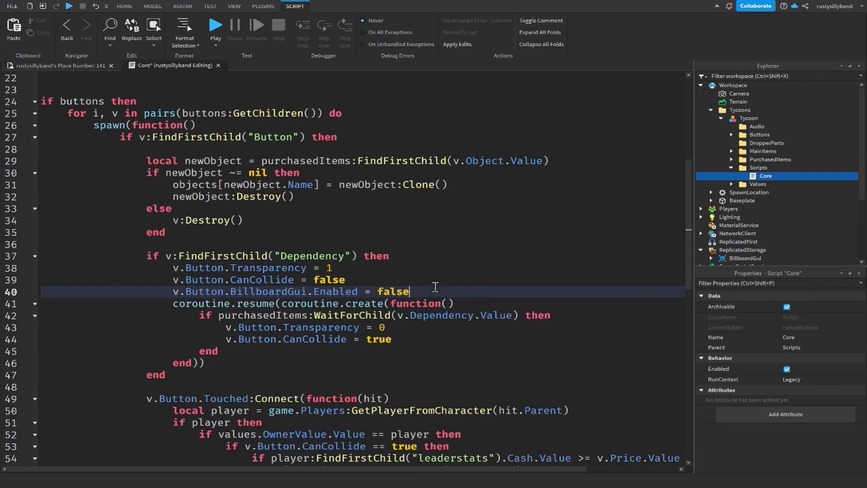
# Inside the WaitForChild condition, add v.Button.BillboardGui.Enabled = true after the line that sets CanCollide to true
pyautogui.moveTo(368, 292); pyautogui.dragTo(46, 294)
pyautogui.click(424, 340)
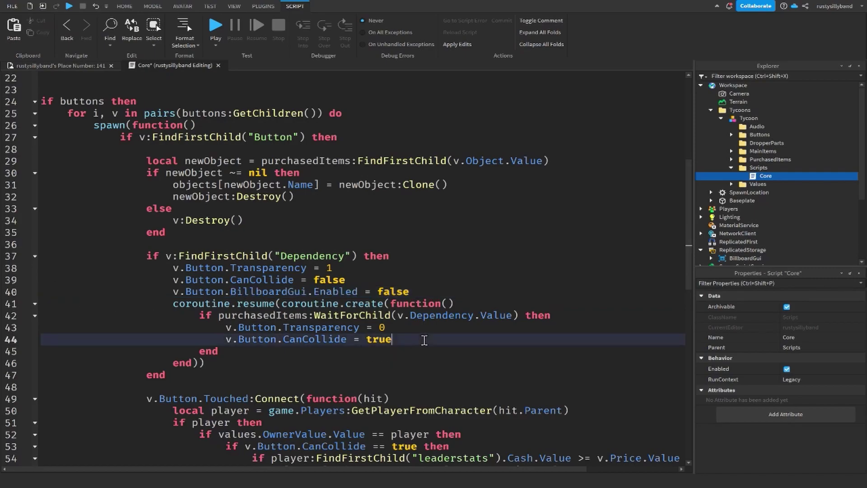
pyautogui.press('Return')
pyautogui.write('v.Button.BillboardGui.Enabled =')
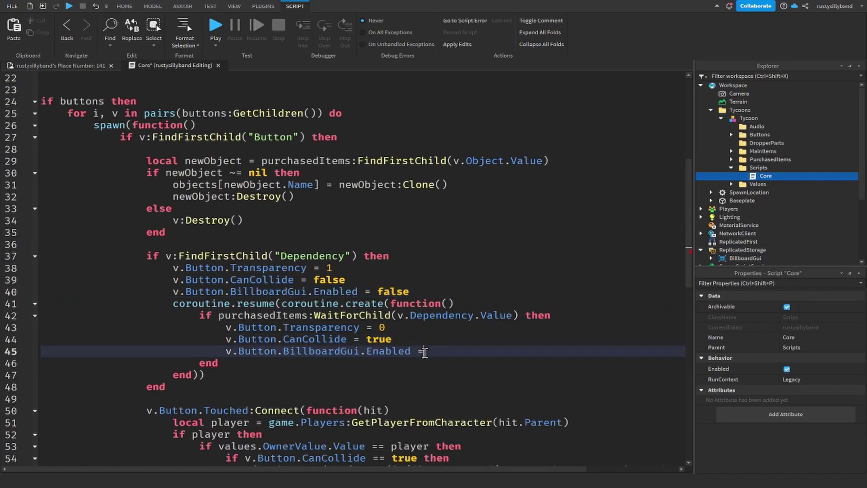
pyautogui.scroll(-1, 424, 353)
pyautogui.write('true')
# Review Core's Dependency and Touched blocks, and examine the labels above the two floor buttons in the place's viewport
pyautogui.scroll(-2, 432, 318)
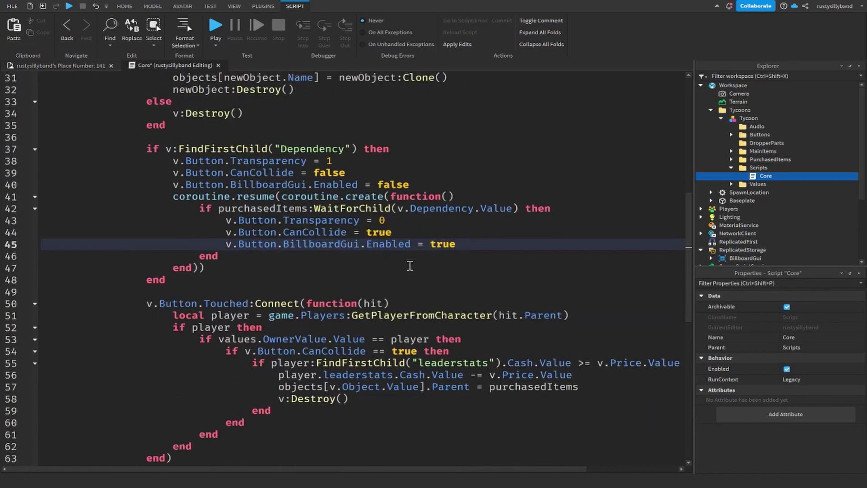
pyautogui.scroll(-2, 416, 264)
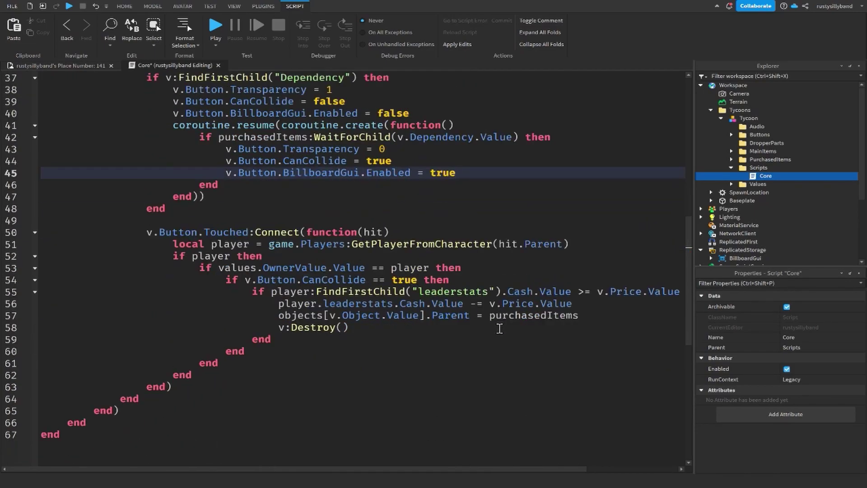
pyautogui.scroll(2, 497, 323)
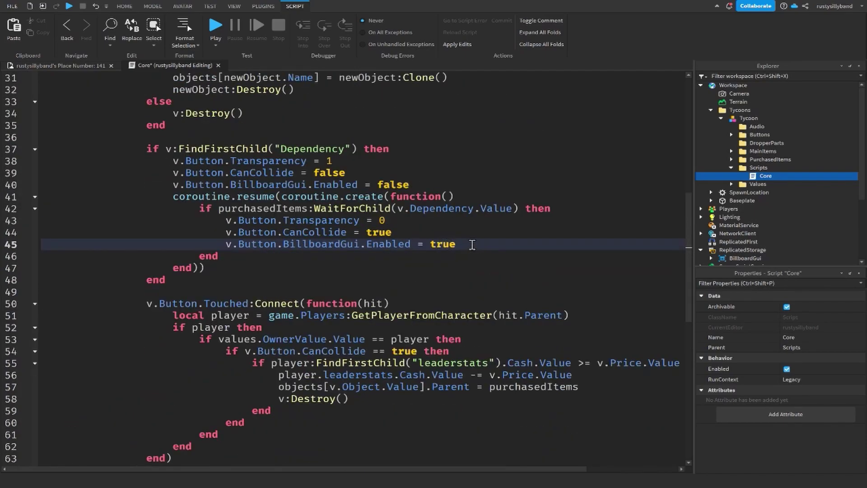
pyautogui.moveTo(472, 244); pyautogui.dragTo(111, 225)
pyautogui.click(111, 224)
pyautogui.click(475, 246)
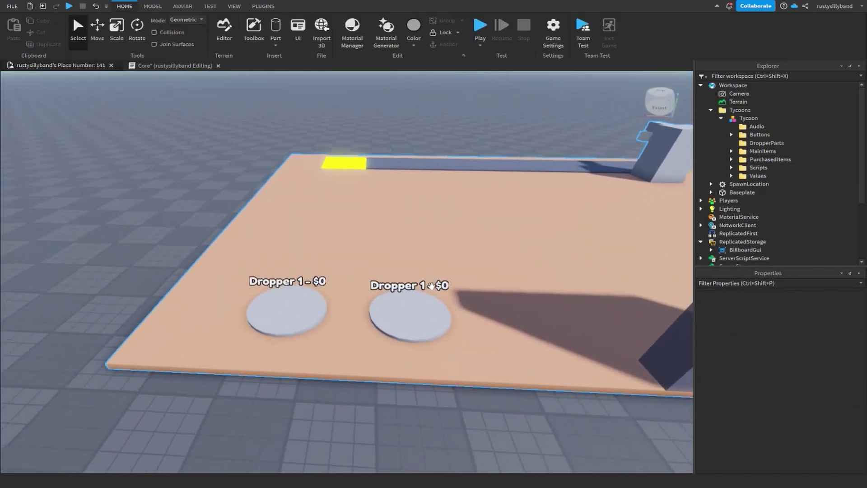
pyautogui.press('a')
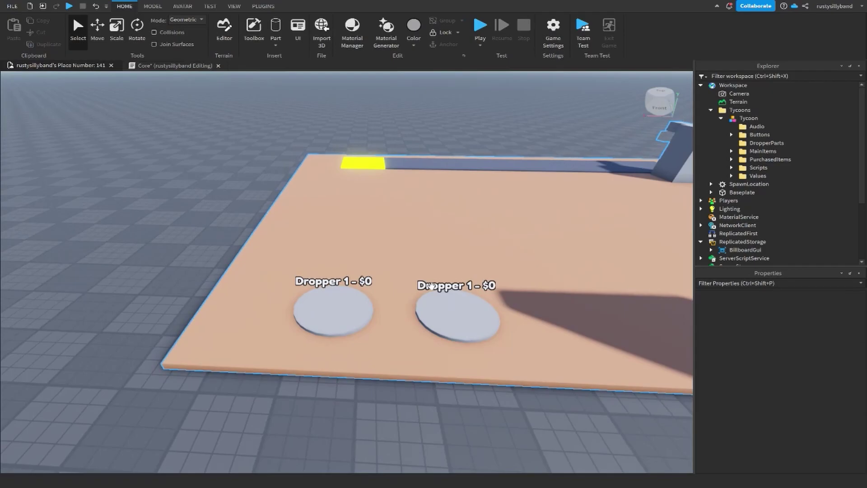
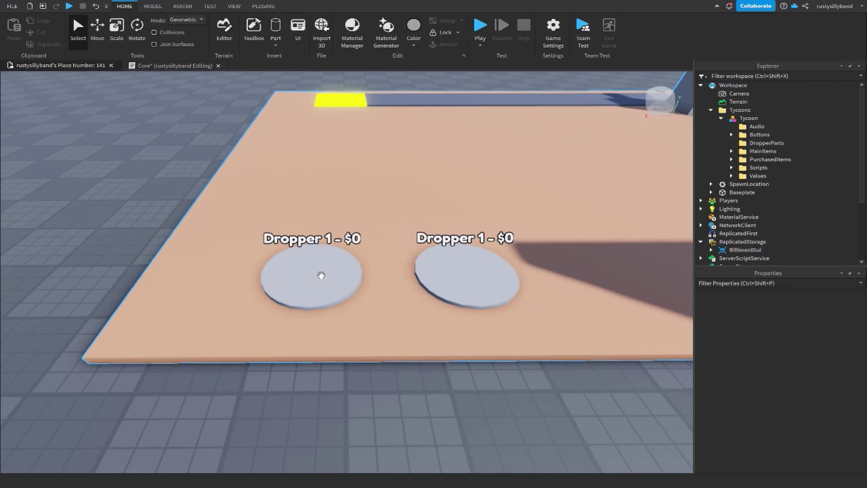
# Add a new Script to the Button part of DropperButton
pyautogui.scroll(1, 321, 275)
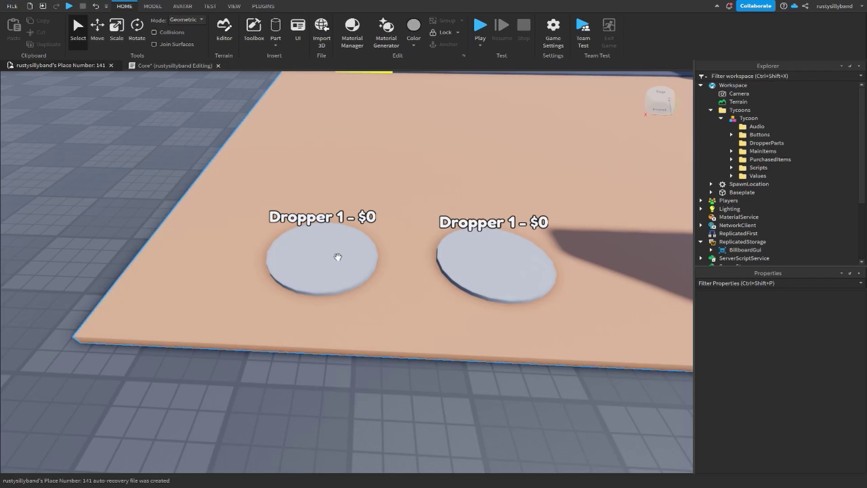
pyautogui.scroll(1, 318, 268)
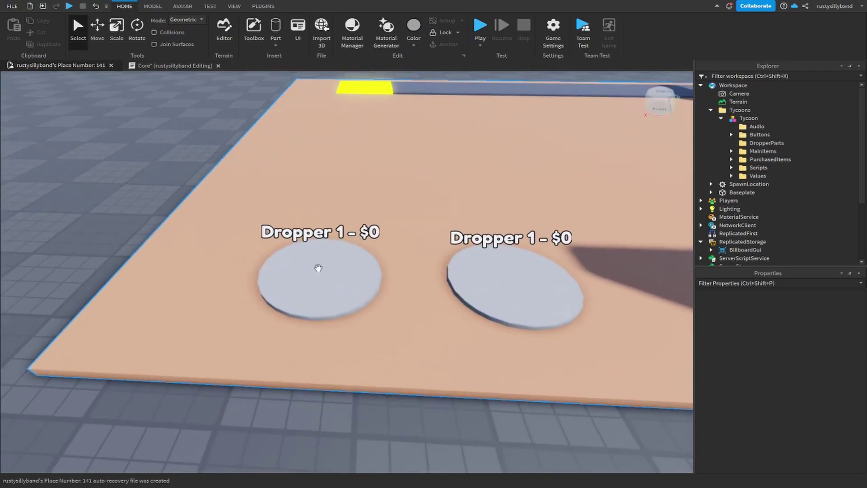
pyautogui.click(321, 274)
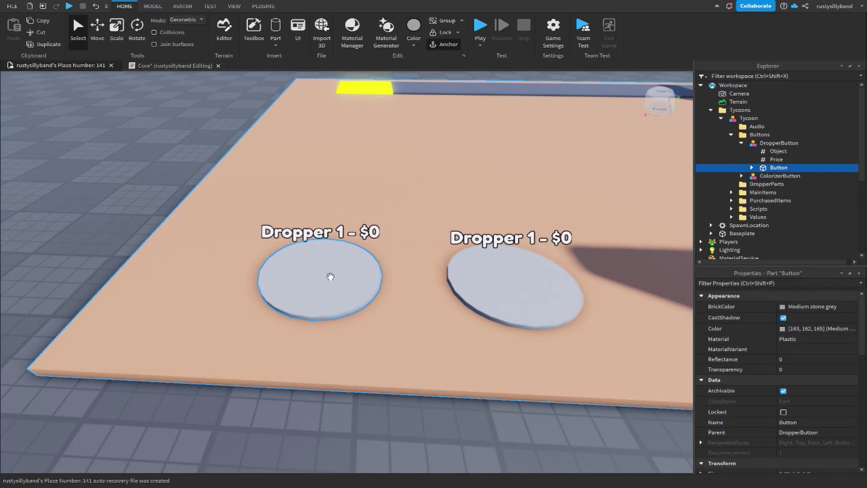
pyautogui.moveTo(339, 284); pyautogui.dragTo(342, 271, button='right')
pyautogui.click(795, 168)
pyautogui.click(761, 202)
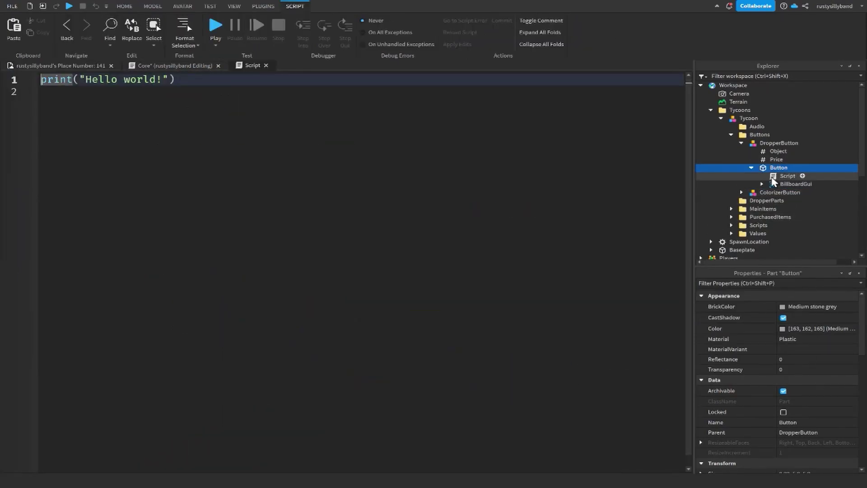
# Replace the default code with local ownerValue = script.Parent.Parent.Parent.Parent.Values.OwnerValue
pyautogui.click(291, 206)
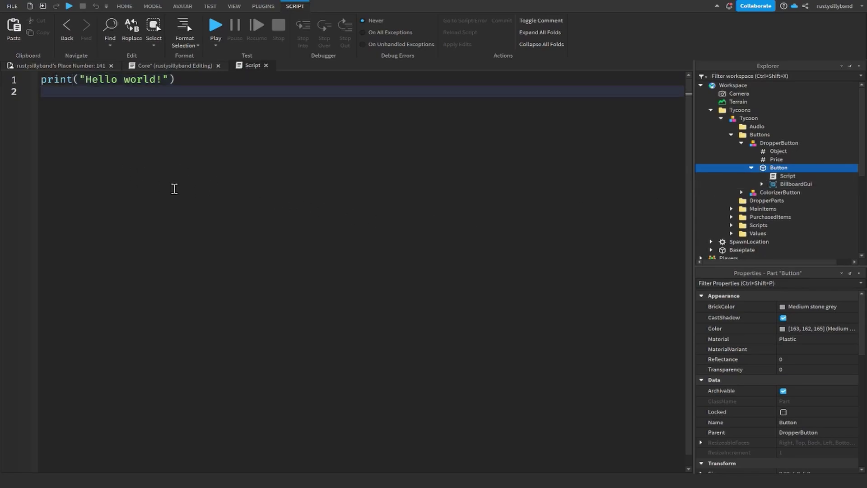
pyautogui.hotkey('ctrl', 'a')
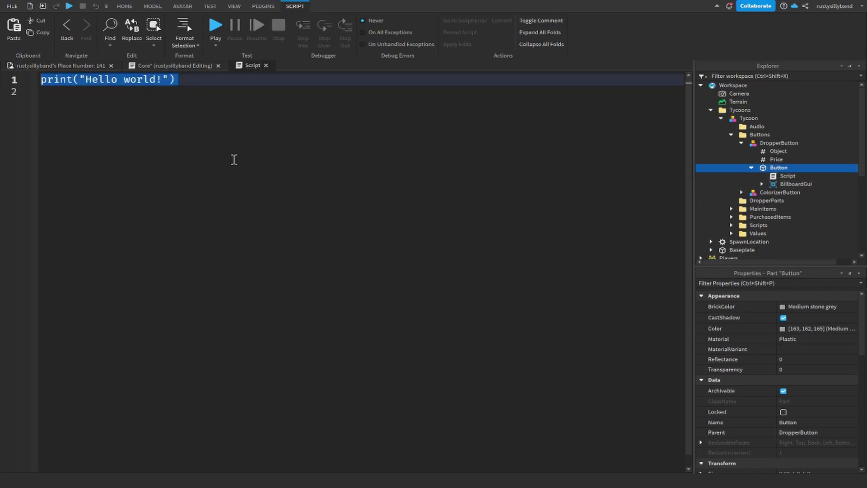
pyautogui.write('local ownerValue')
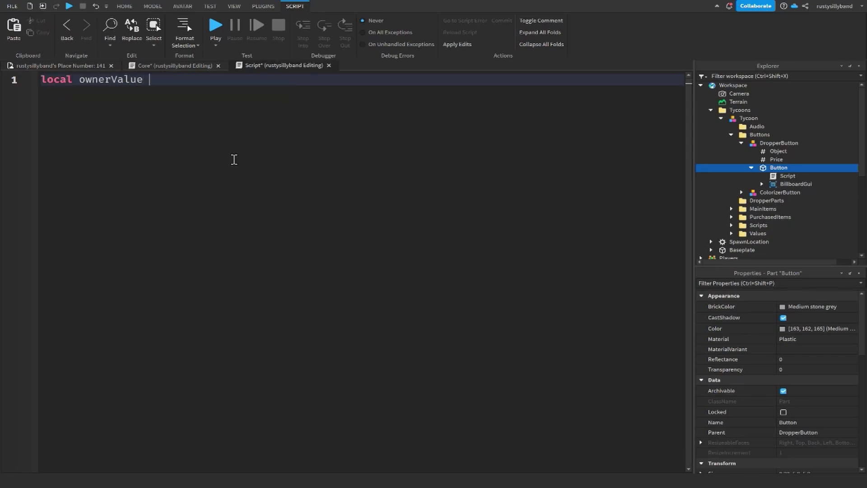
pyautogui.write(' = script.Parent')
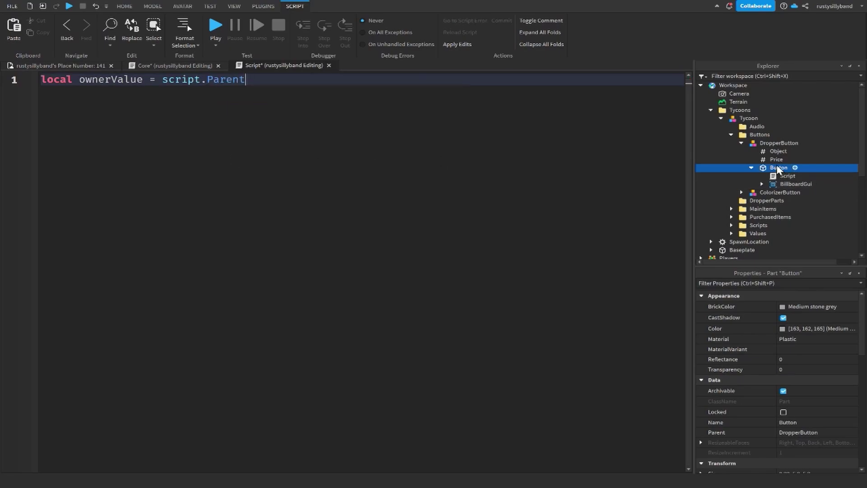
pyautogui.write('.Parent.Parent')
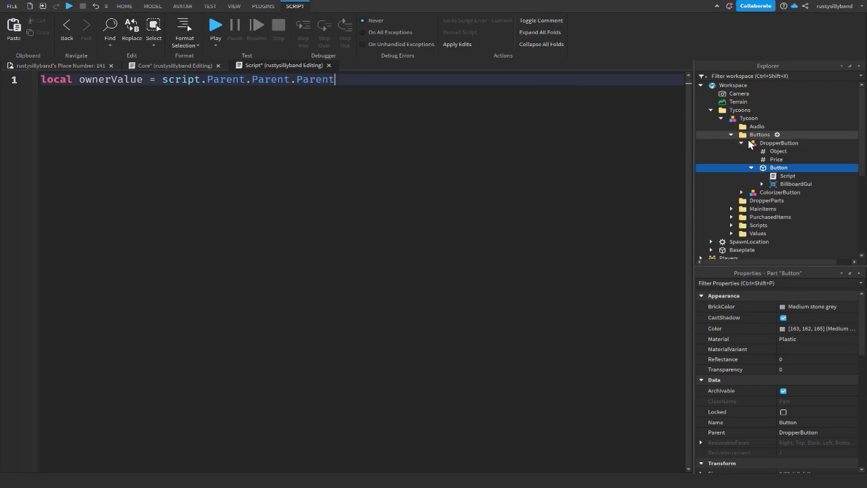
pyautogui.write('.Parent')
pyautogui.write('.Values')
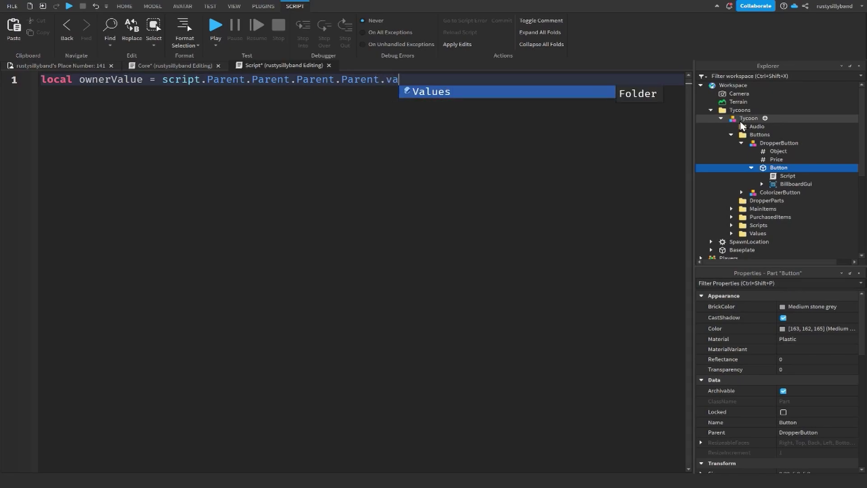
pyautogui.write('.OwnerValue')
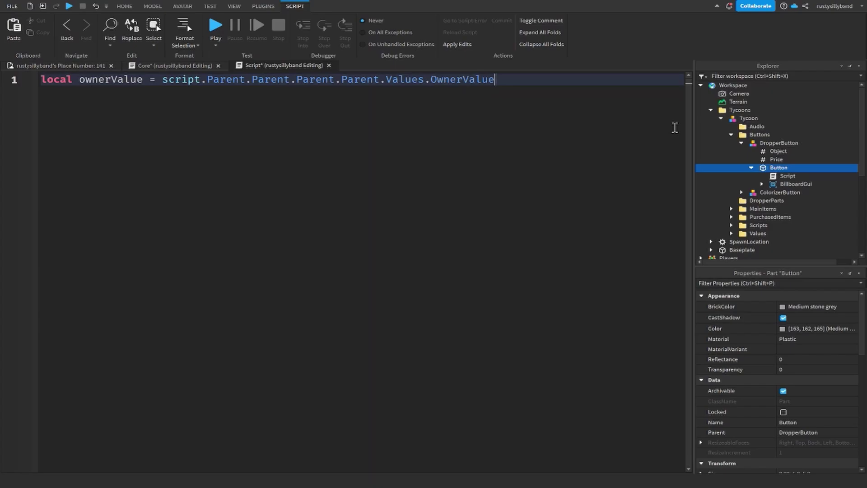
# Below the variable, connect an empty function to ownerValue.Changed
pyautogui.press('Return')
pyautogui.press('Return')
pyautogui.write('ow.vanerValue.Changed:Connect(fu')
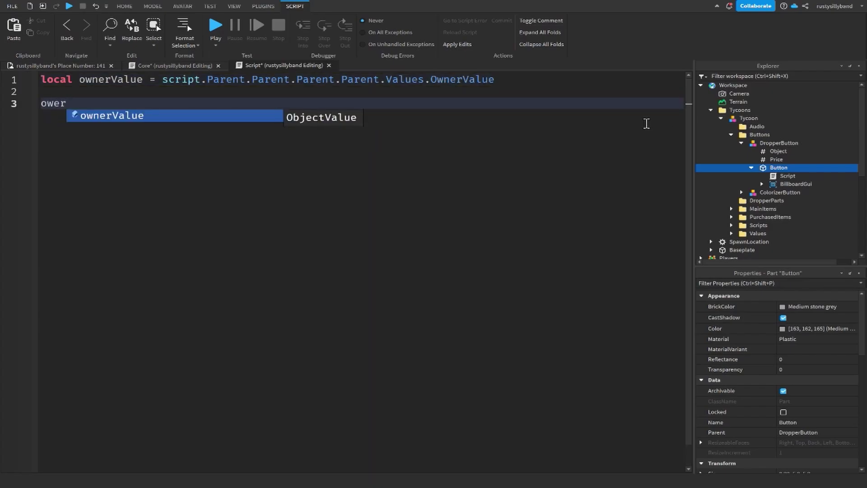
pyautogui.press('Tab')
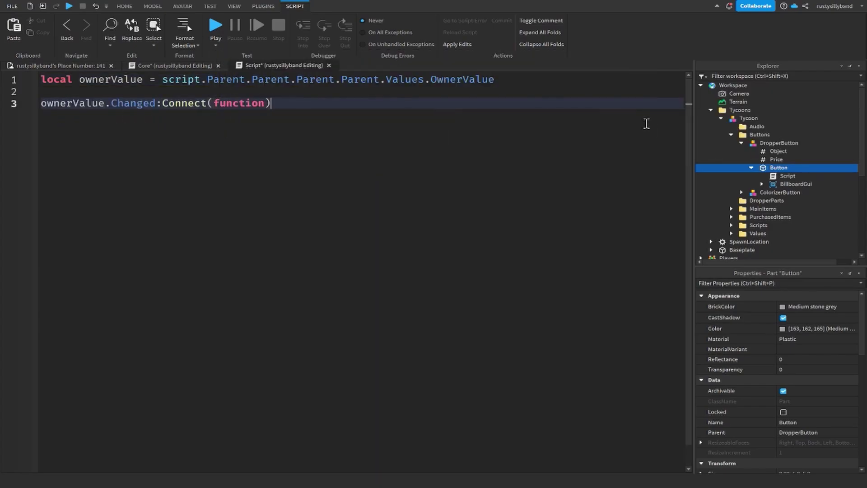
pyautogui.write('(')
pyautogui.press('Return')
# Inside the Changed function, add an if ownerValue.Value then block containing local player = ownerValue.Value
pyautogui.write('if ownerValue.va')
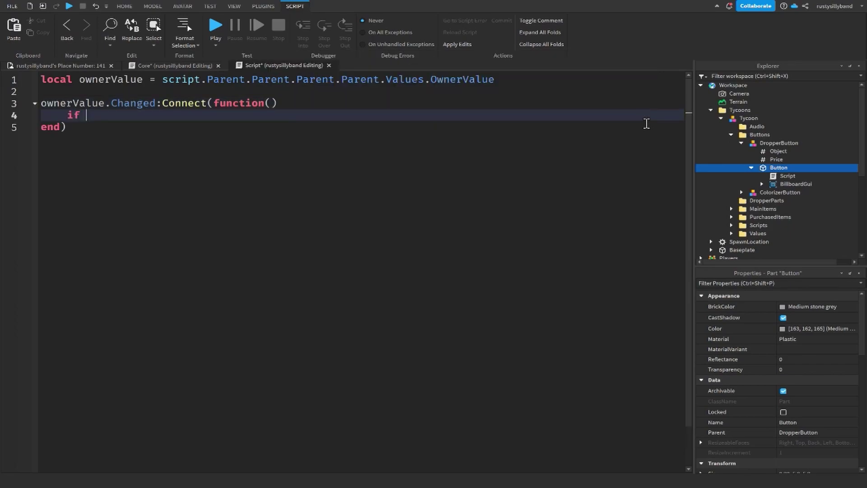
pyautogui.press('Tab')
pyautogui.write('then')
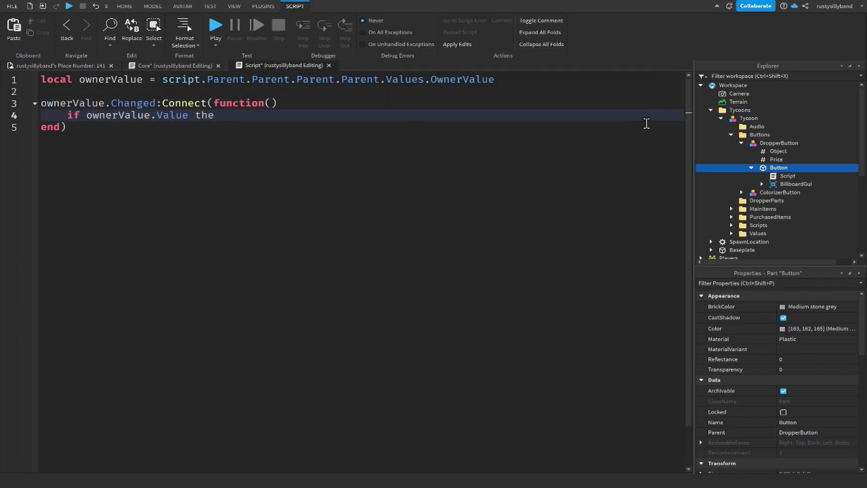
pyautogui.press('Return')
pyautogui.write('local player =')
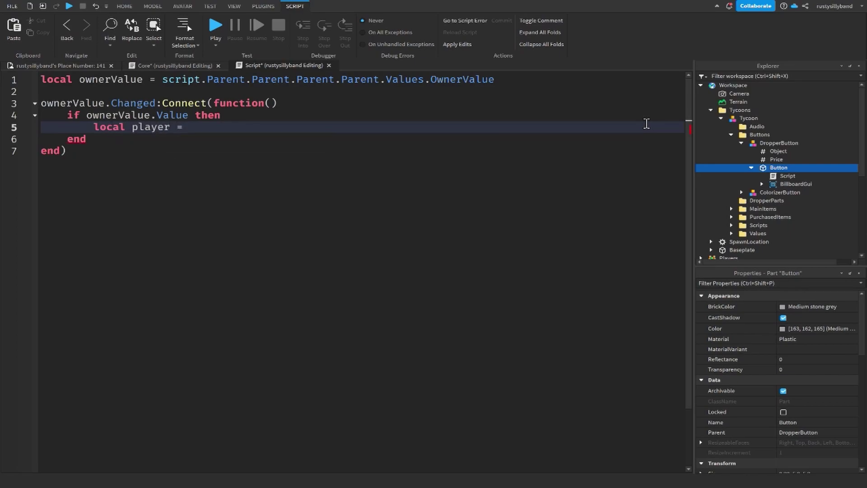
pyautogui.write(' o')
pyautogui.press('Tab')
pyautogui.write('.Value')
pyautogui.press('Return')
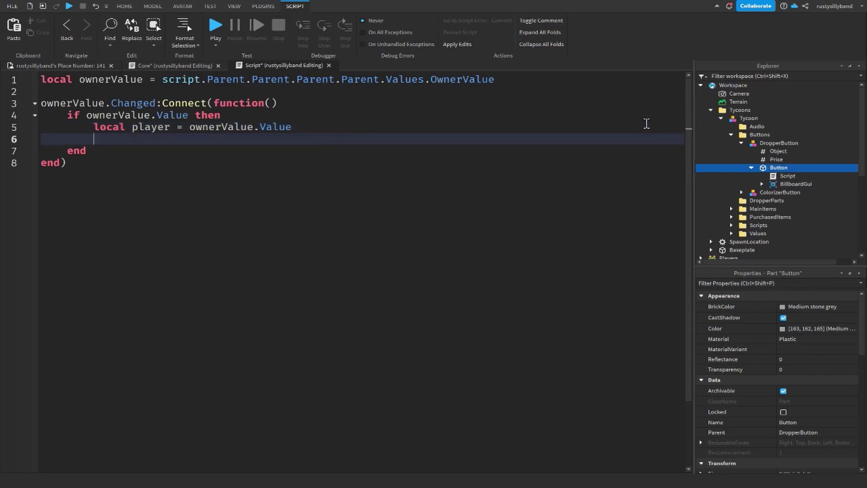
# Below the player variable, add a while wait(0.1) do loop
pyautogui.write('while wa')
pyautogui.press('Tab')
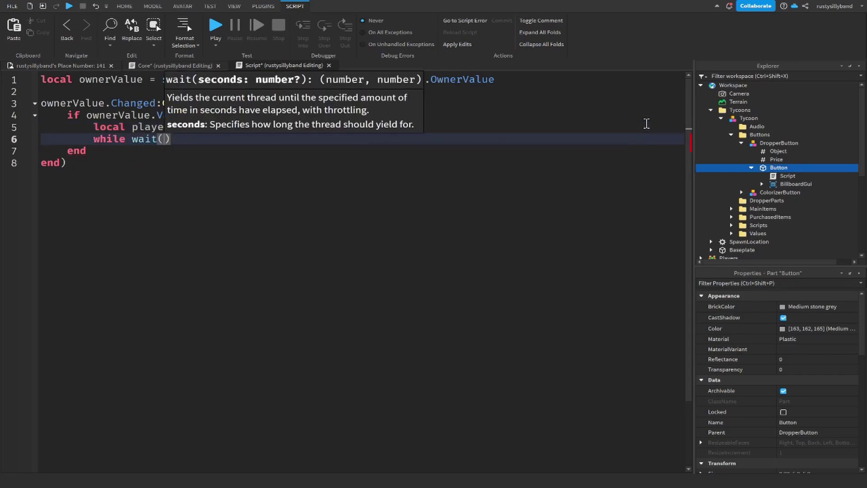
pyautogui.write('0.1)')
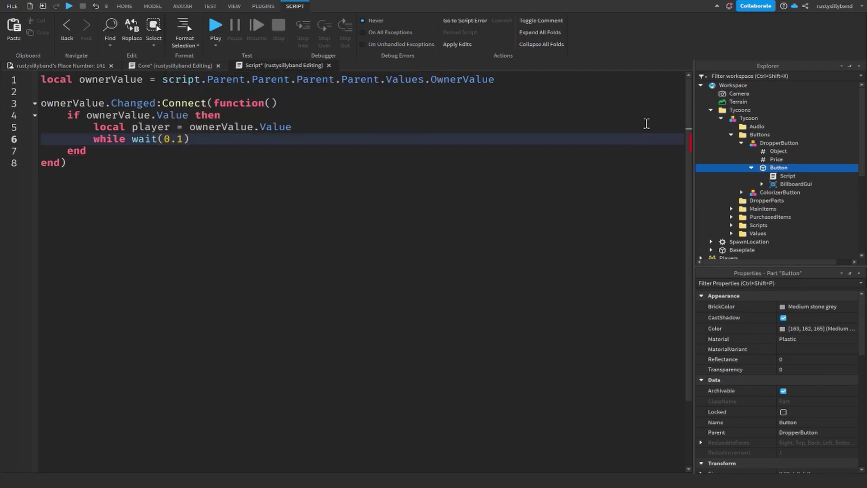
pyautogui.write(' do')
pyautogui.press('Return')
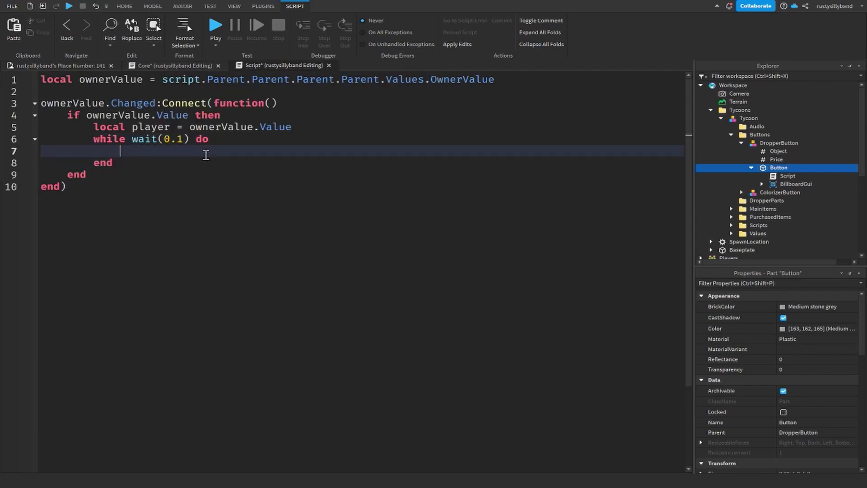
# Inside the loop, add the condition if player:FindFirstChild("leaderstats").Cash.Value >= script.Parent.Parent.Price.Value then
pyautogui.write('i')
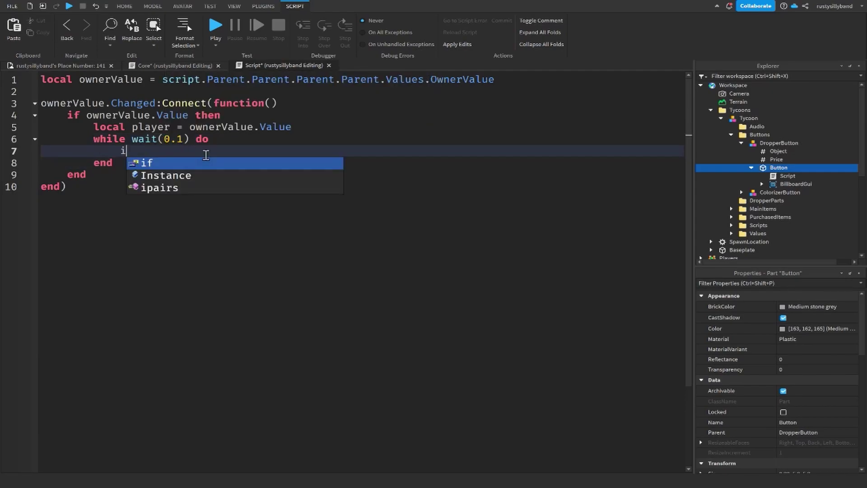
pyautogui.write('f player:Fin')
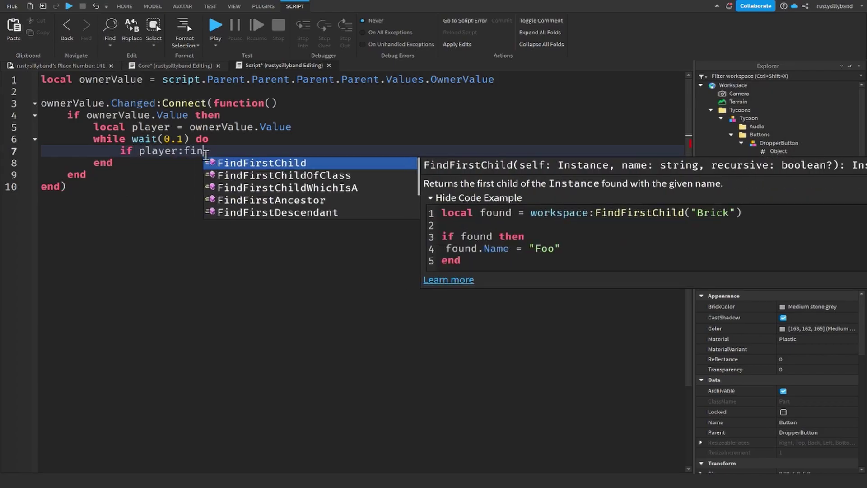
pyautogui.press('Tab')
pyautogui.write('("leaderstats").Cash.Value >=')
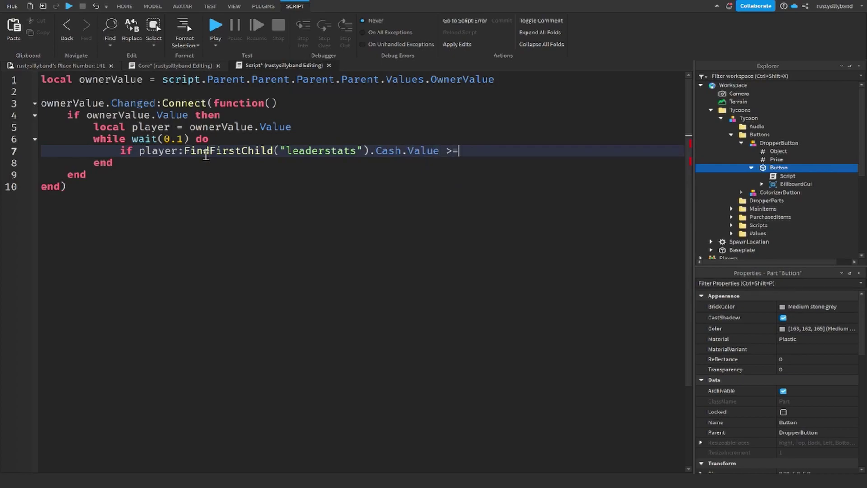
pyautogui.write('sc')
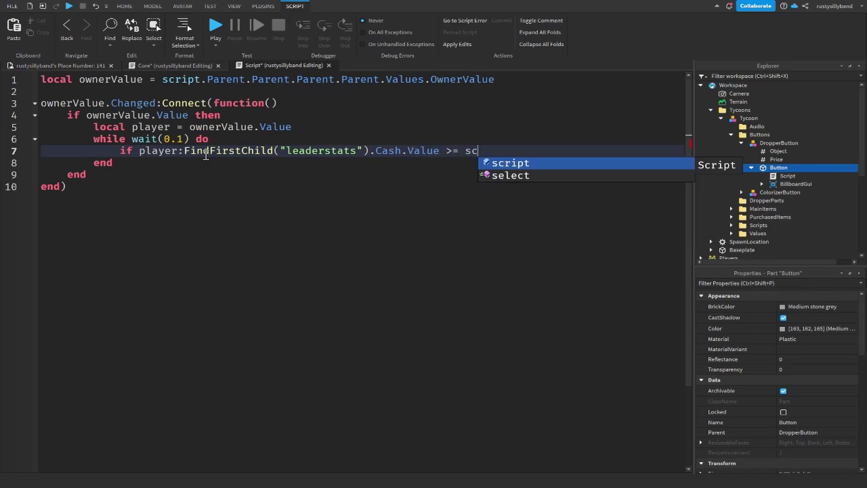
pyautogui.write('ript.p.Parent.Parent')
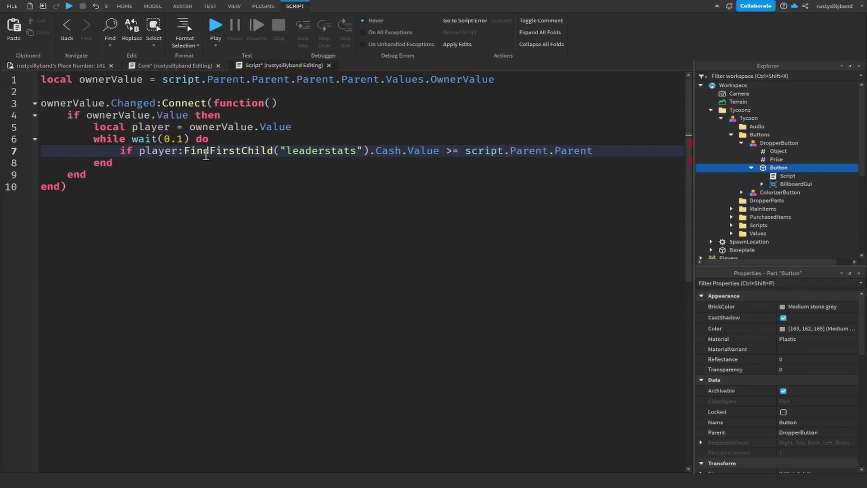
pyautogui.write('.Price.Value then')
pyautogui.press('Return')
# Inside the cash condition, set script.Parent.BrickColor = BrickColor.new("Lime green")
pyautogui.write('script.Parent.BrickColor = BrickColor.new(')
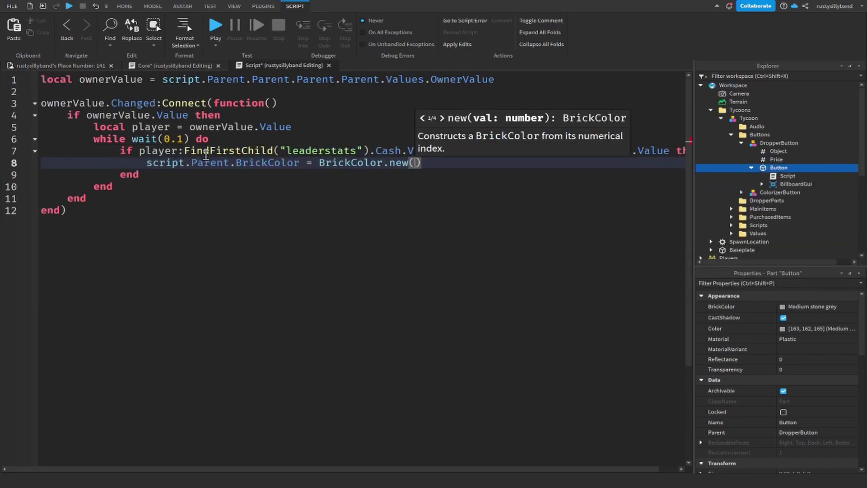
pyautogui.write('"')
pyautogui.write('Lime green')
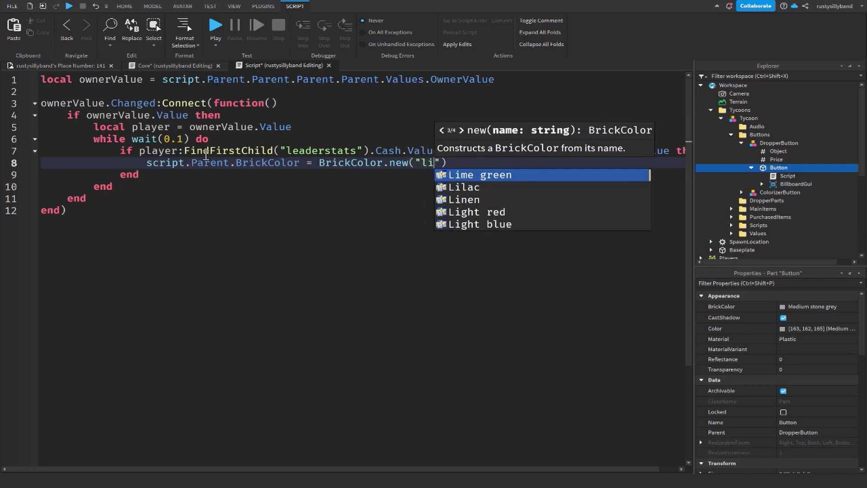
pyautogui.press('Return')
# Add an else branch that sets script.Parent.BrickColor = BrickColor.new("Really red")
pyautogui.write('else')
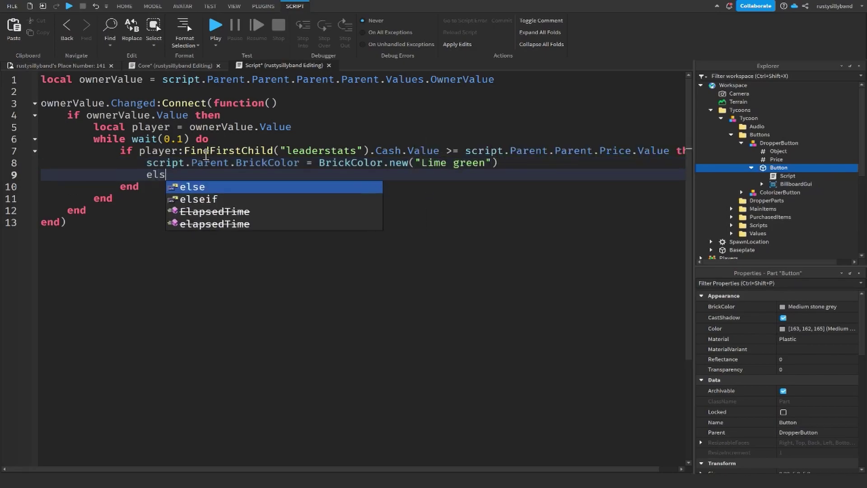
pyautogui.press('Return')
pyautogui.write('script.Parent.')
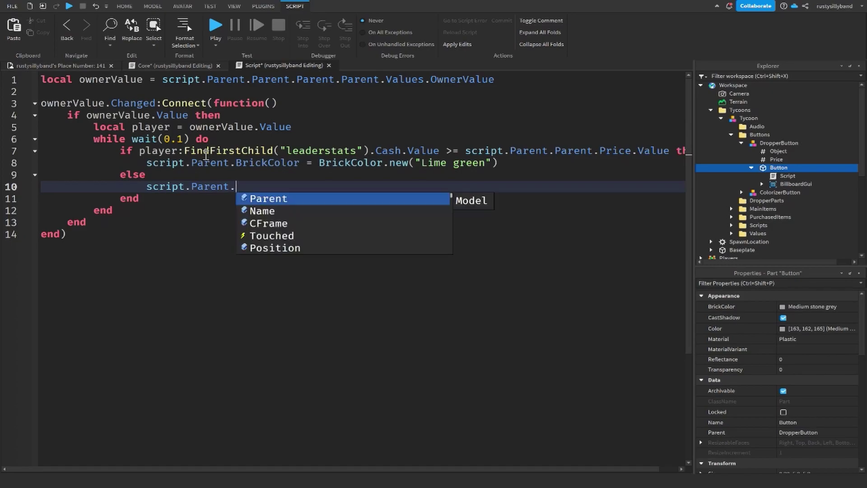
pyautogui.write('BrickColor = BrickColor.new(')
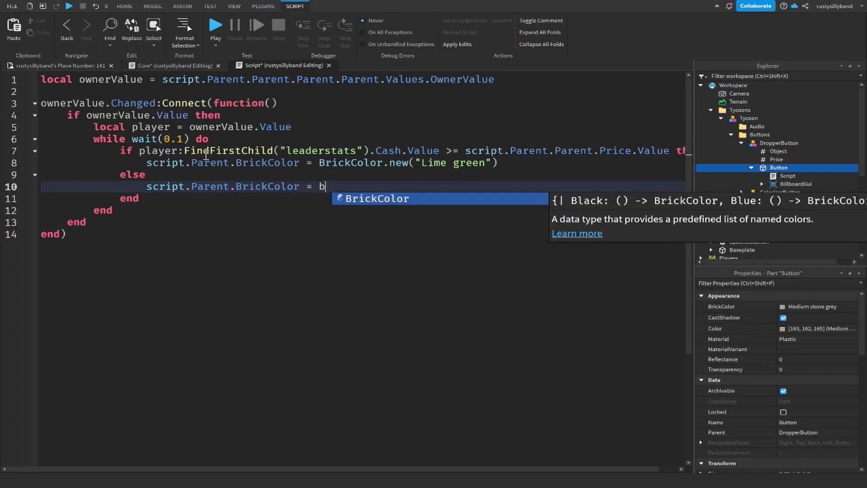
pyautogui.write('"Really red')
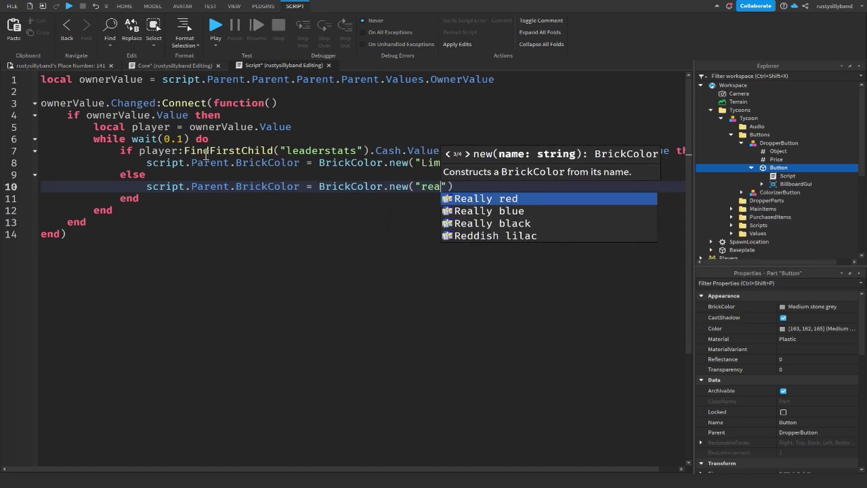
pyautogui.press('Right')
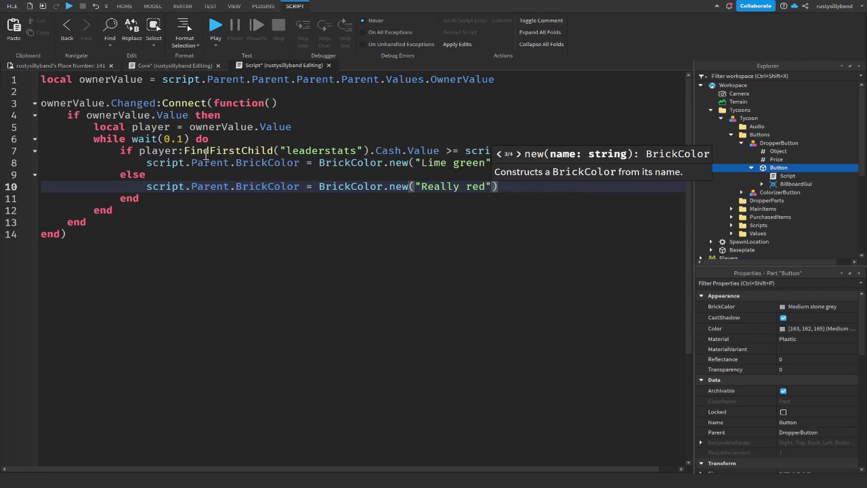
pyautogui.click(185, 282)
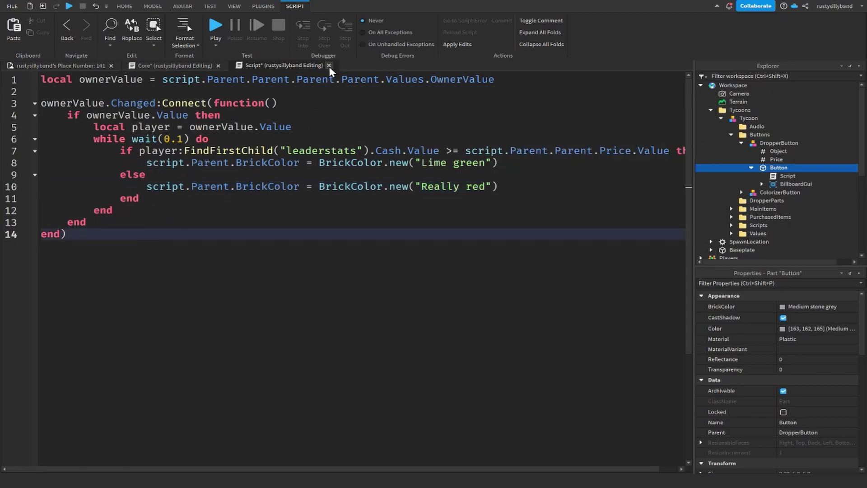
# Close both open scripts and copy the color script from the DropperButton's Button into the ColorizerButton's Button
pyautogui.click(329, 66)
pyautogui.click(219, 66)
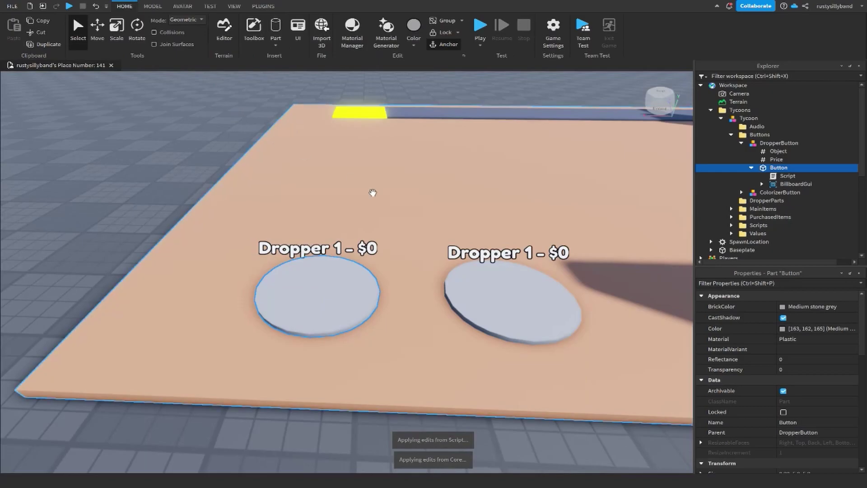
pyautogui.click(782, 175)
pyautogui.rightClick(793, 177)
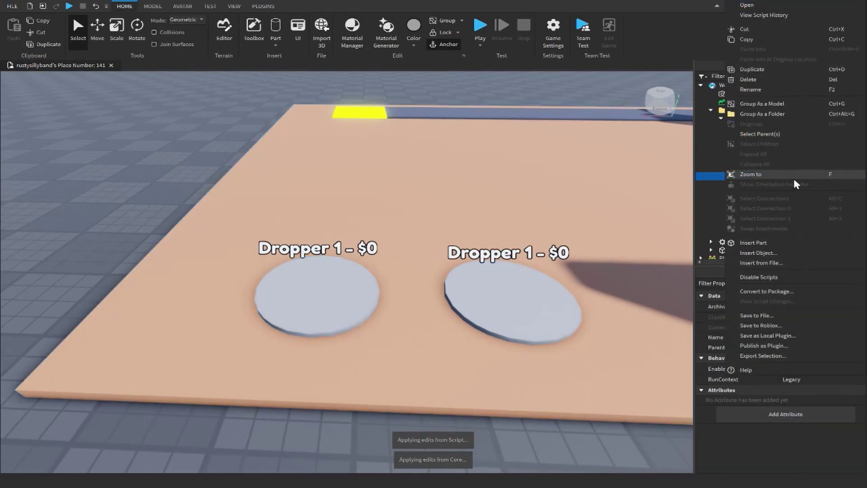
pyautogui.click(759, 44)
pyautogui.click(752, 167)
pyautogui.click(741, 142)
pyautogui.click(741, 151)
pyautogui.rightClick(771, 187)
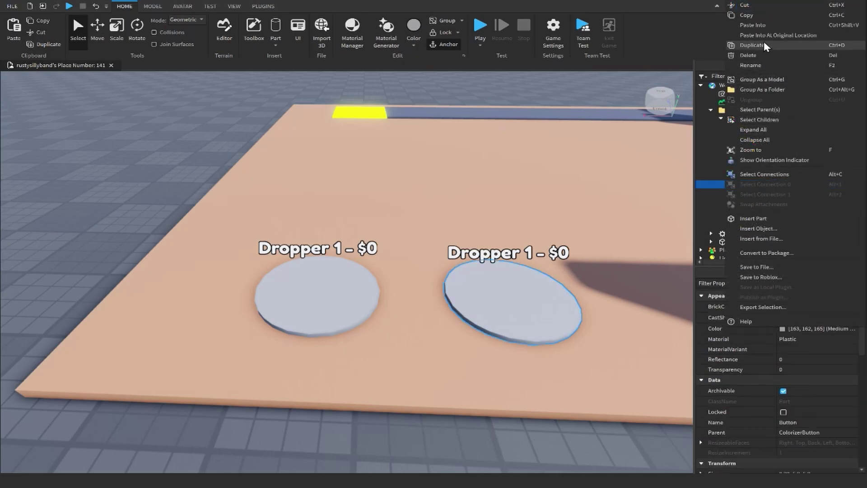
pyautogui.click(762, 26)
pyautogui.click(751, 184)
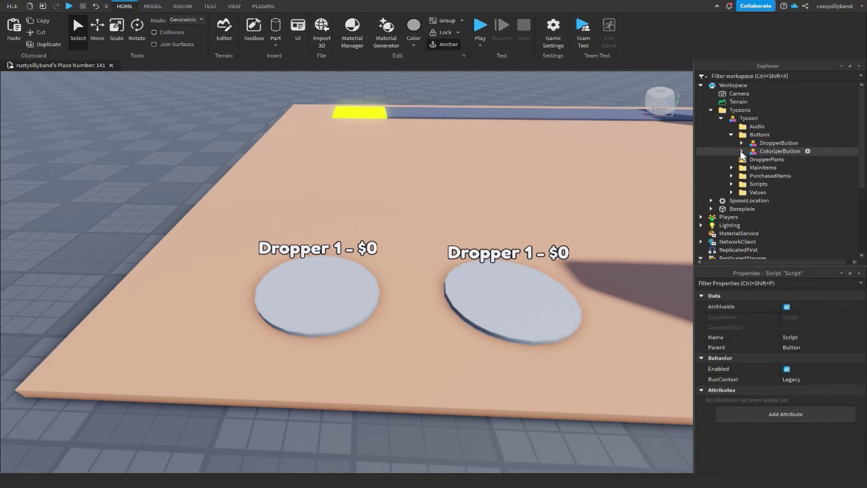
# Set the ColorizerButton's Price value to 5
pyautogui.click(769, 177)
pyautogui.moveTo(506, 253); pyautogui.dragTo(519, 258, button='right')
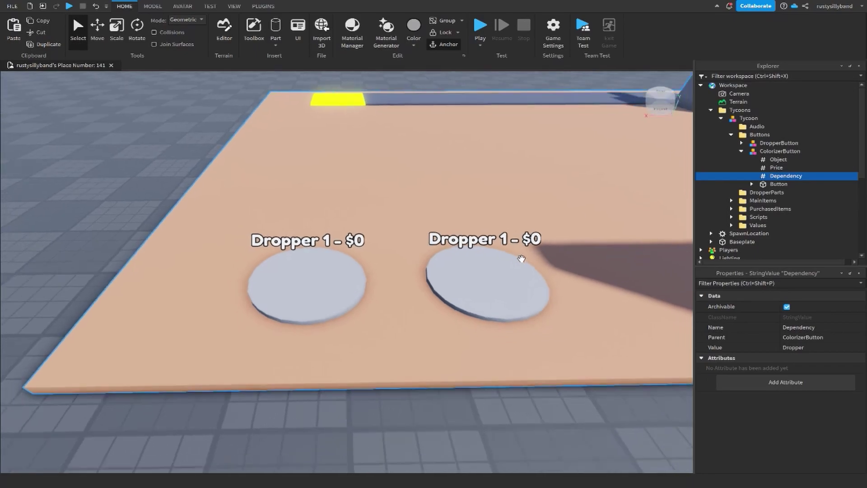
pyautogui.press('s')
pyautogui.press('d')
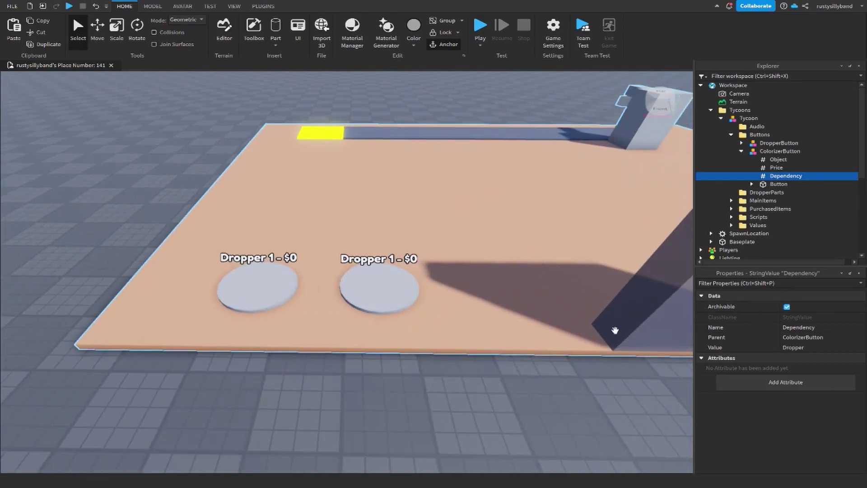
pyautogui.click(773, 168)
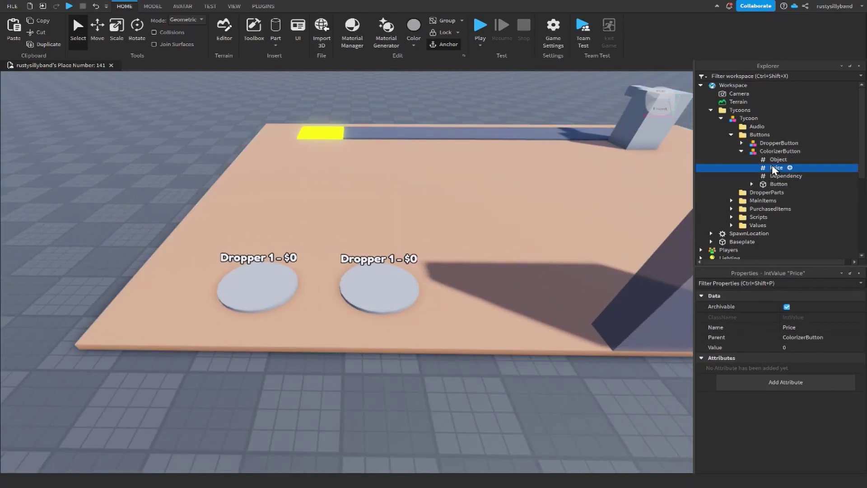
pyautogui.click(795, 346)
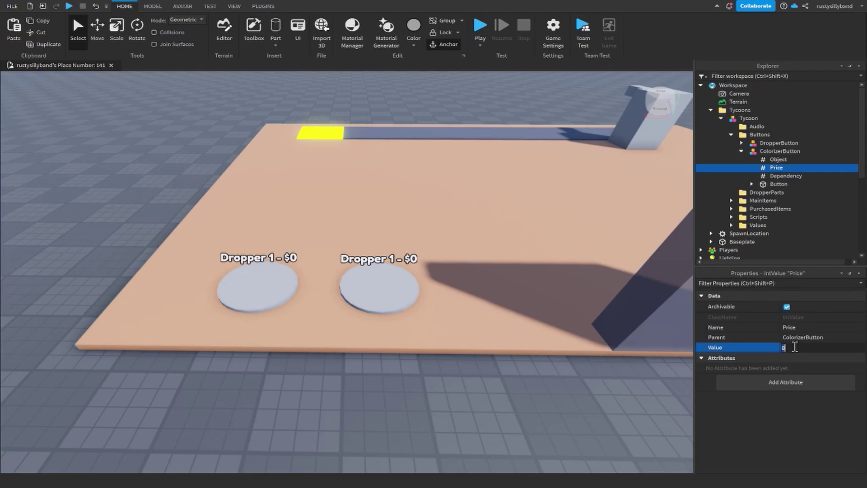
pyautogui.write('5')
pyautogui.press('Return')
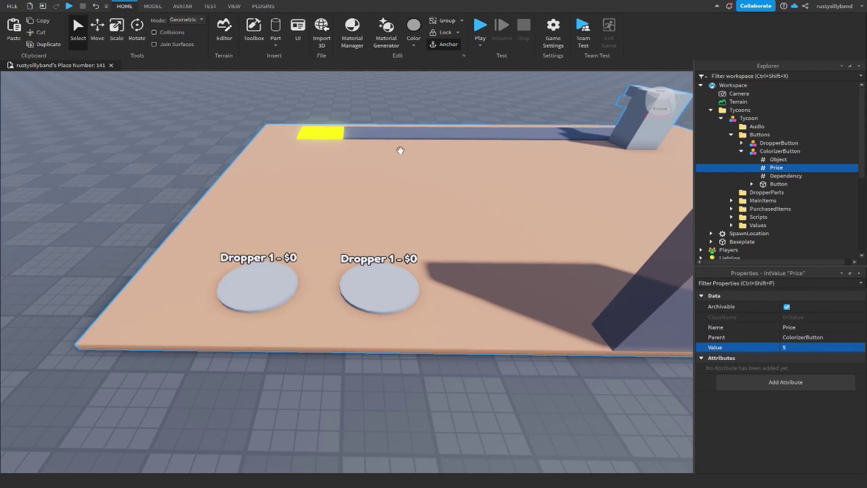
pyautogui.click(414, 103)
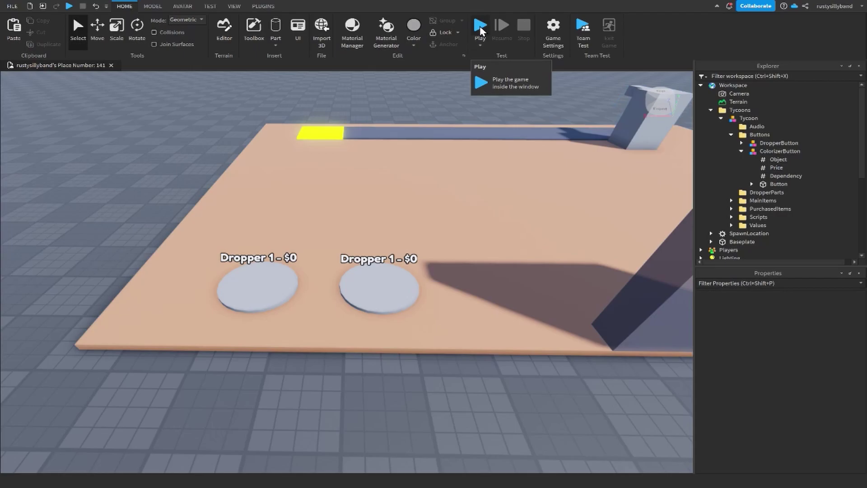
# Start a playtest and walk onto the tycoon base to check the free Dropper button's color
pyautogui.click(479, 26)
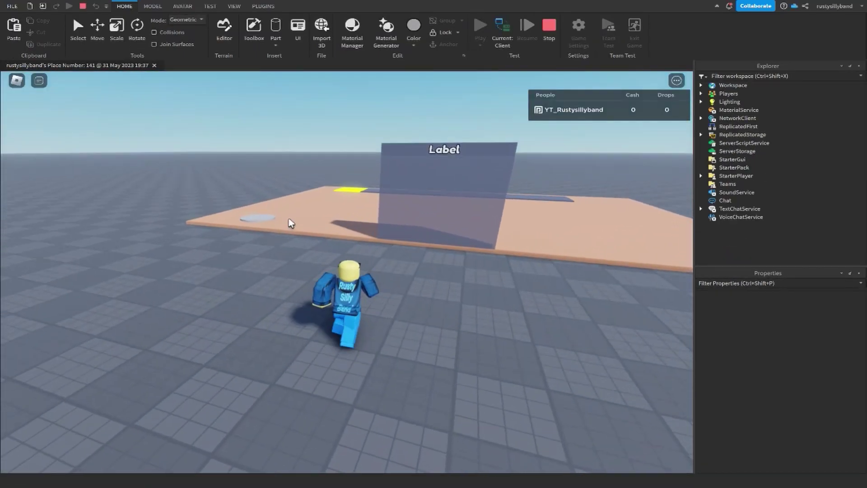
pyautogui.press('w')
pyautogui.moveTo(289, 219); pyautogui.dragTo(253, 303, button='right')
pyautogui.press('a')
pyautogui.scroll(1, 271, 307)
pyautogui.press('w')
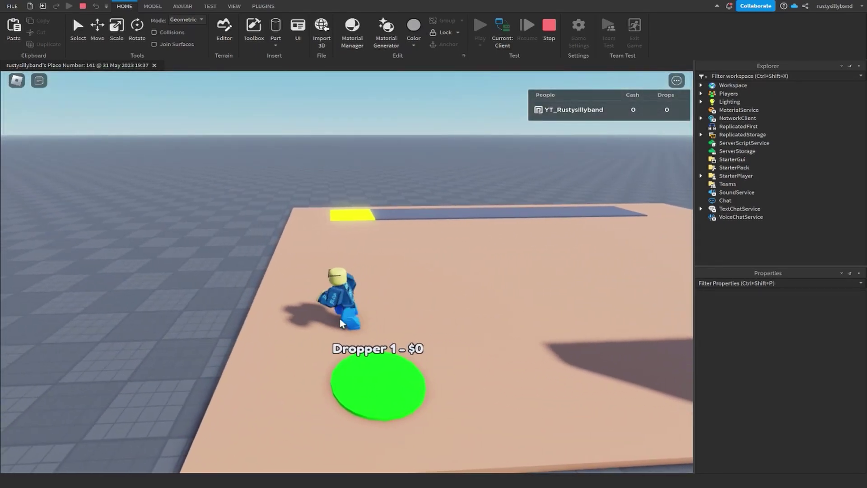
pyautogui.press('s')
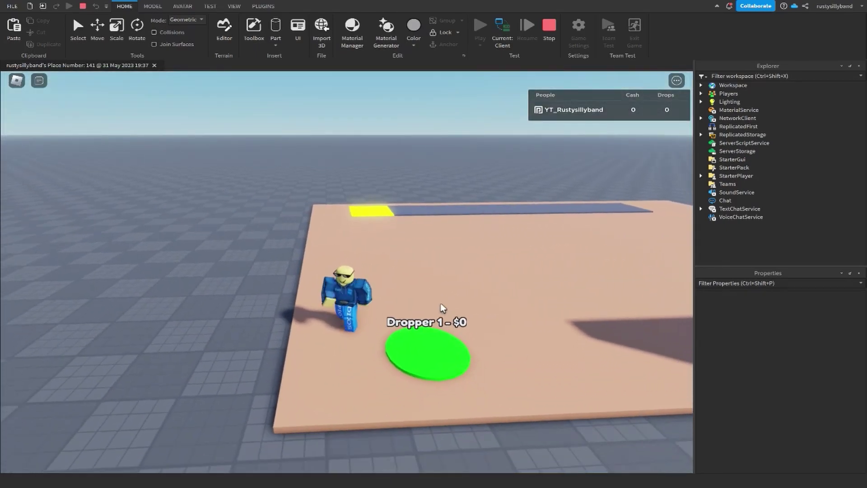
# Buy the dropper and step on the Colorizer button without enough cash to test it, ending the playtest
pyautogui.press('s')
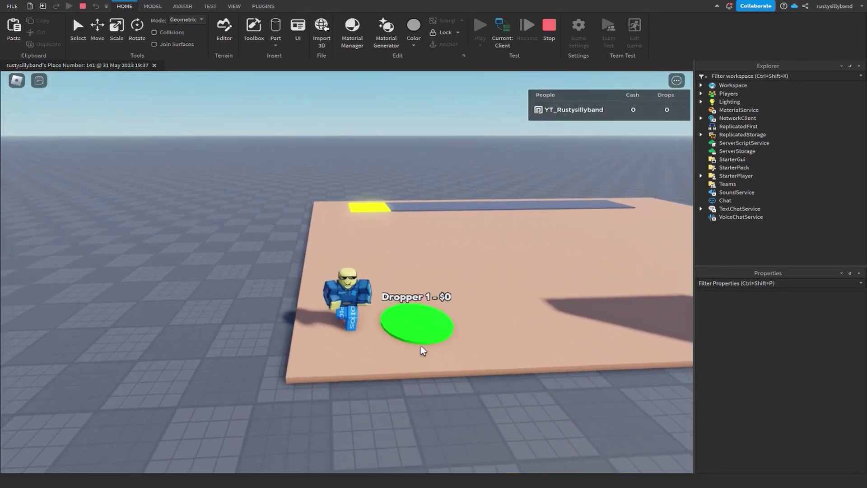
pyautogui.scroll(1, 440, 307)
pyautogui.scroll(-1, 451, 298)
pyautogui.press('s')
pyautogui.scroll(1, 452, 296)
pyautogui.moveTo(452, 297); pyautogui.dragTo(453, 299, button='right')
pyautogui.press('d')
pyautogui.press('w')
pyautogui.press('d')
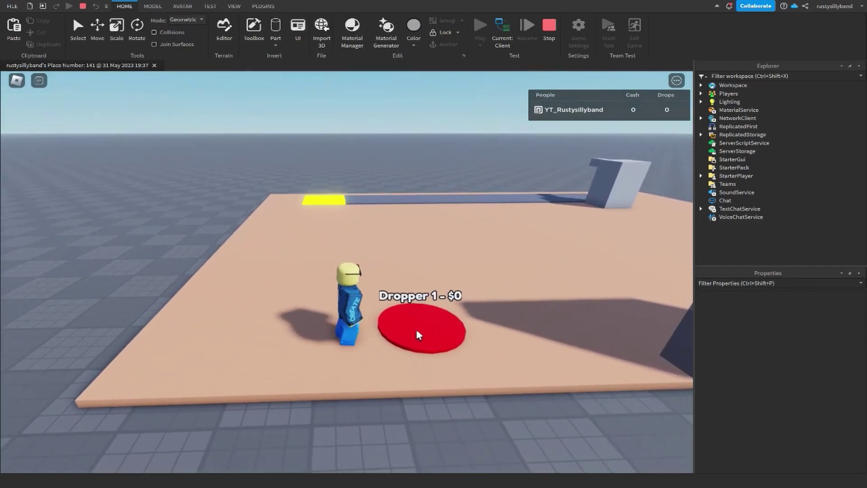
pyautogui.moveTo(419, 307); pyautogui.dragTo(441, 320, button='right')
pyautogui.press('d')
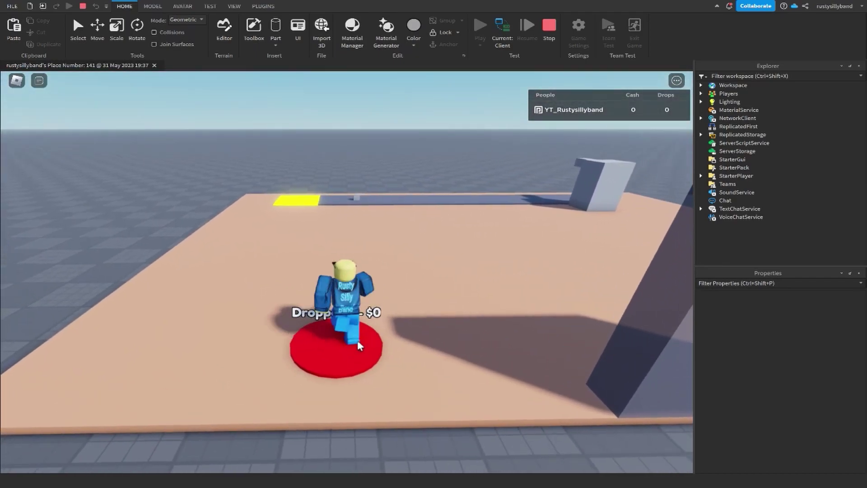
pyautogui.press('a')
pyautogui.press('d')
pyautogui.click(548, 39)
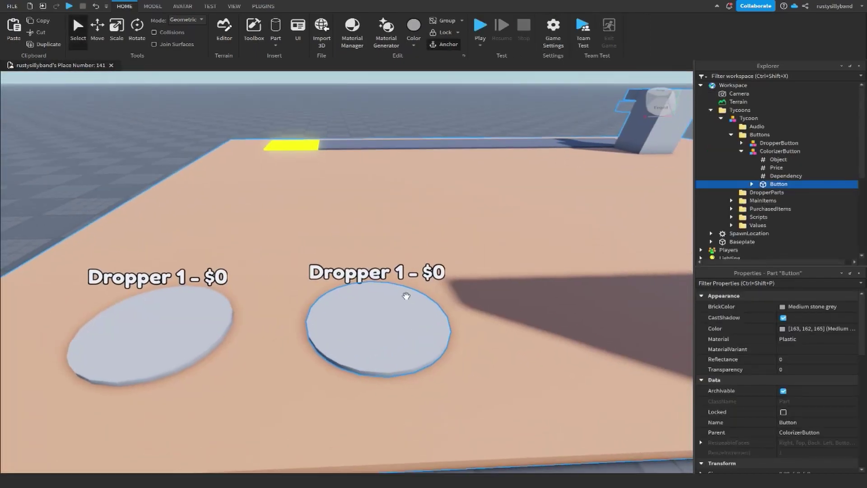
# Change the text of the ColorizerButton's TextLabel to "Colorizer - $5"
pyautogui.press('s')
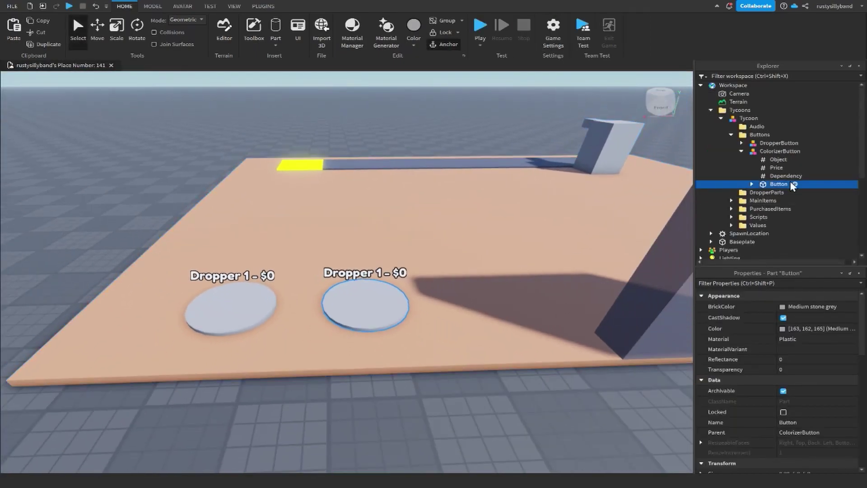
pyautogui.press('w')
pyautogui.press('w')
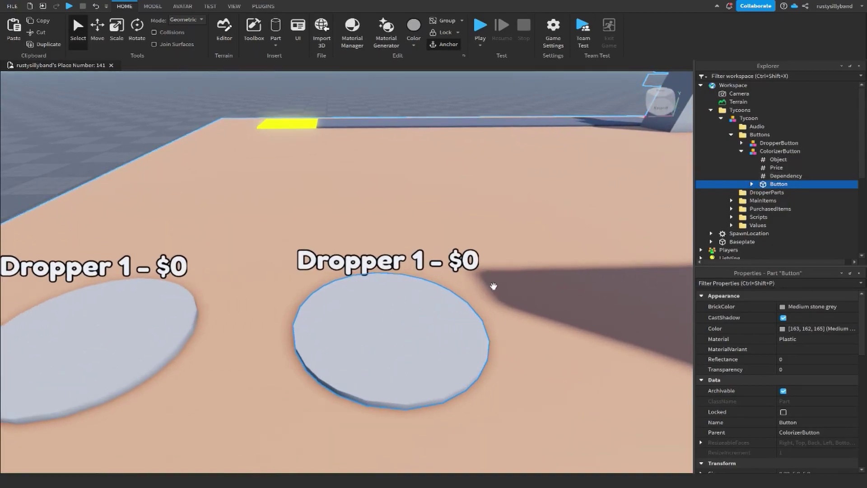
pyautogui.click(752, 184)
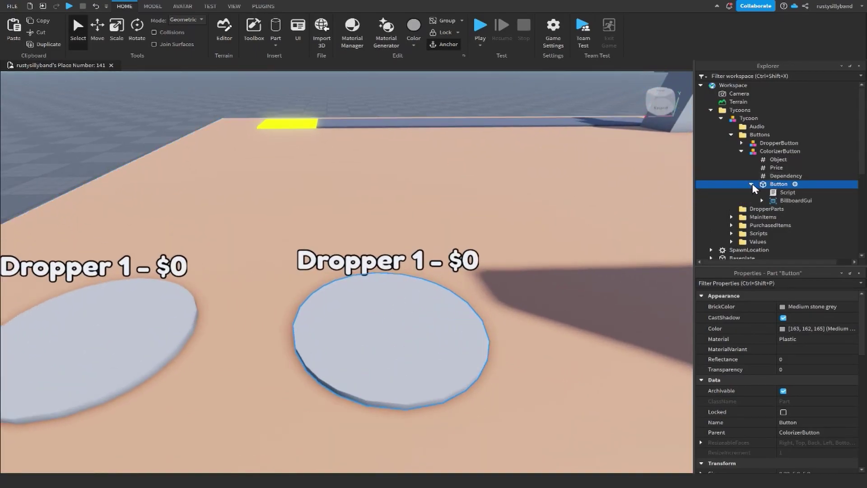
pyautogui.click(762, 201)
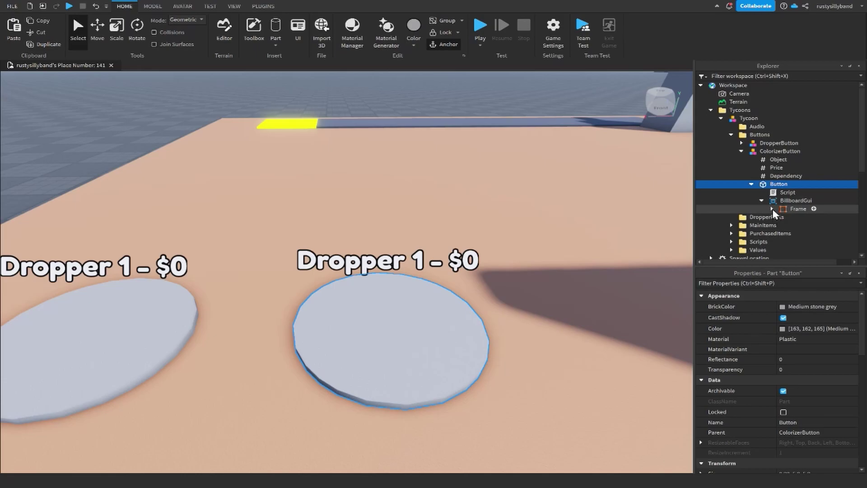
pyautogui.click(771, 209)
pyautogui.click(794, 218)
pyautogui.scroll(-10, 788, 366)
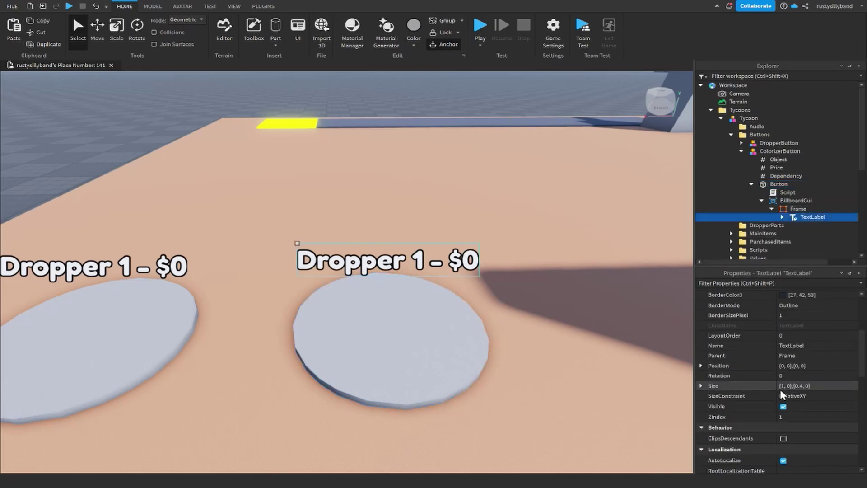
pyautogui.click(784, 394)
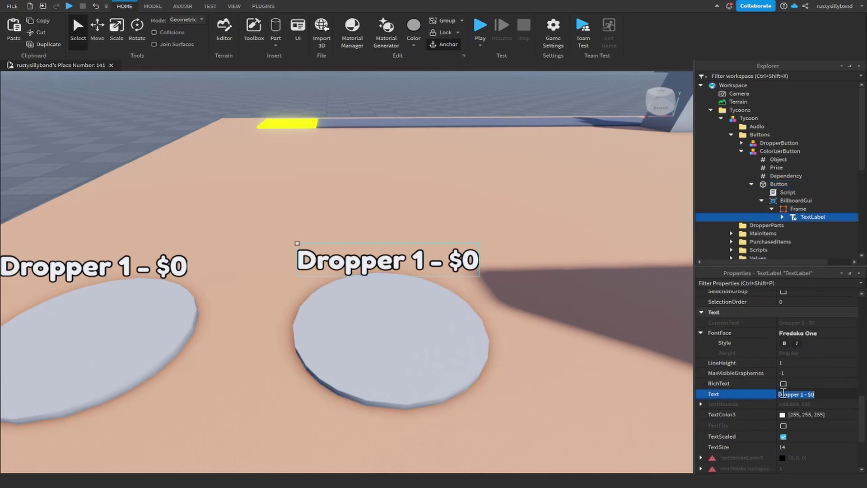
pyautogui.write('C')
pyautogui.press('Return')
pyautogui.moveTo(399, 281); pyautogui.dragTo(368, 299, button='right')
pyautogui.scroll(-4, 368, 299)
pyautogui.click(327, 163)
pyautogui.click(327, 163)
# Playtest again, buying the dropper and walking around the base to watch the drops and the Colorizer button's color
pyautogui.moveTo(329, 168); pyautogui.dragTo(354, 230, button='right')
pyautogui.scroll(-3, 356, 232)
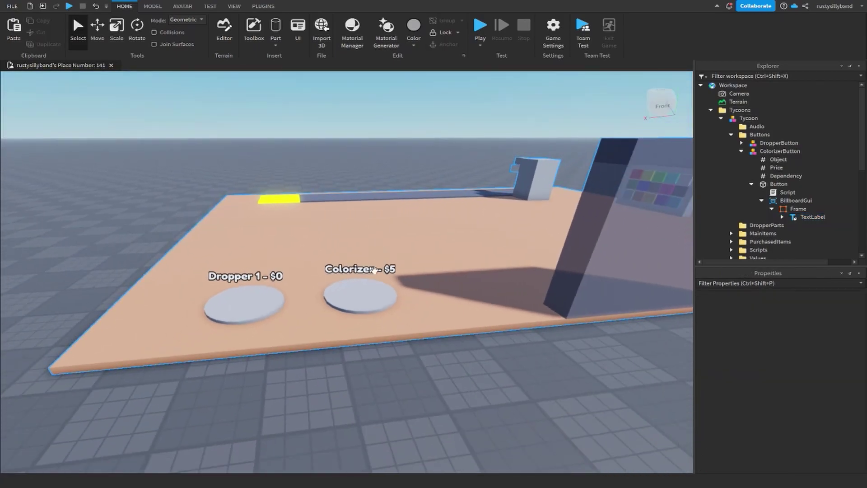
pyautogui.scroll(3, 396, 281)
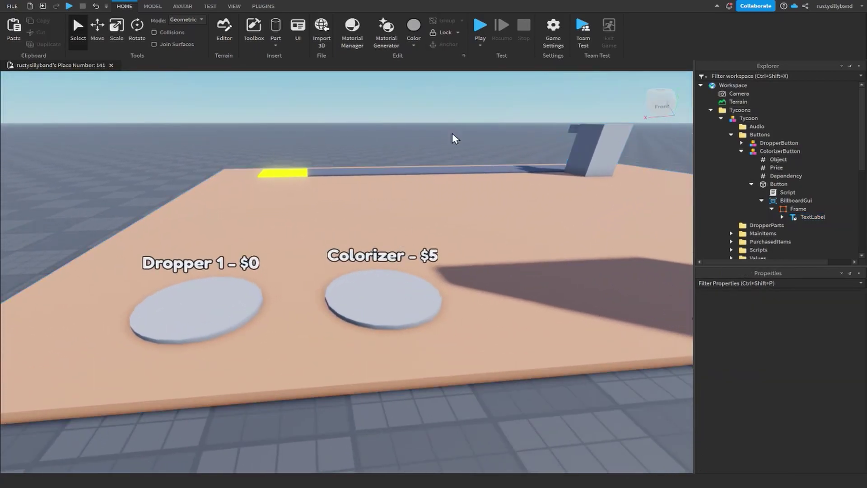
pyautogui.press('F5')
pyautogui.press('w')
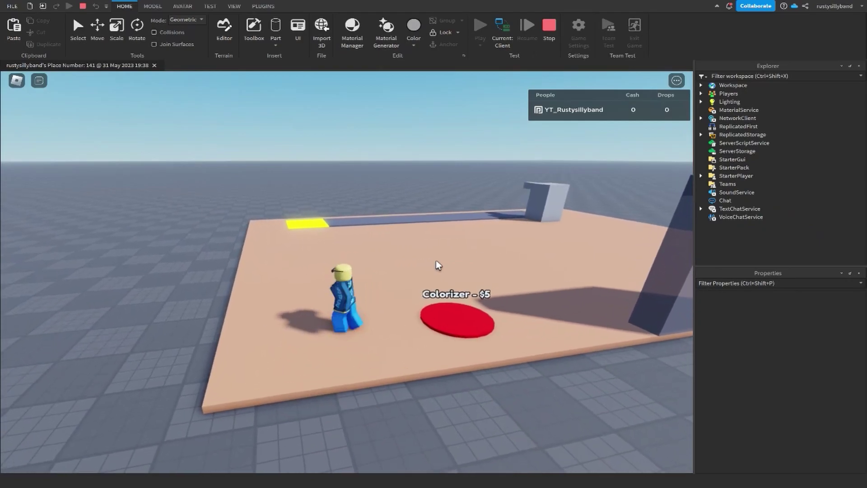
pyautogui.moveTo(436, 261); pyautogui.dragTo(449, 254, button='right')
pyautogui.press('w')
pyautogui.moveTo(390, 234); pyautogui.dragTo(391, 234, button='right')
pyautogui.press('s')
pyautogui.scroll(2, 391, 234)
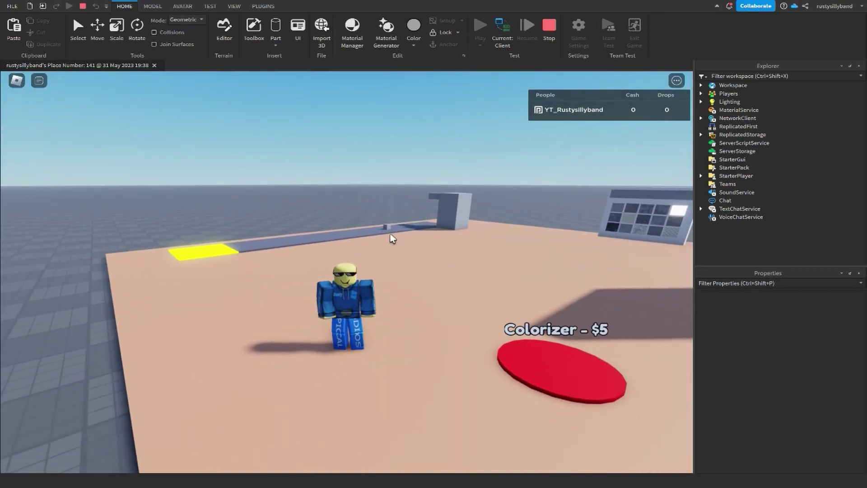
pyautogui.press('s')
pyautogui.press('w')
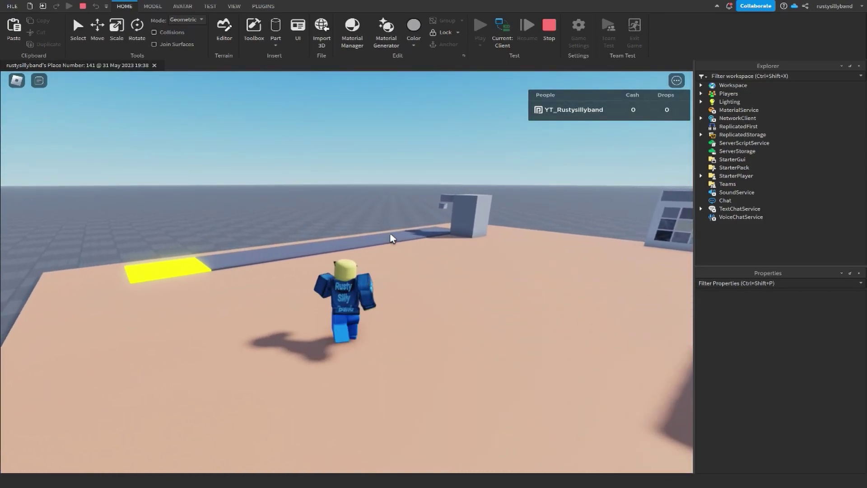
pyautogui.press('s')
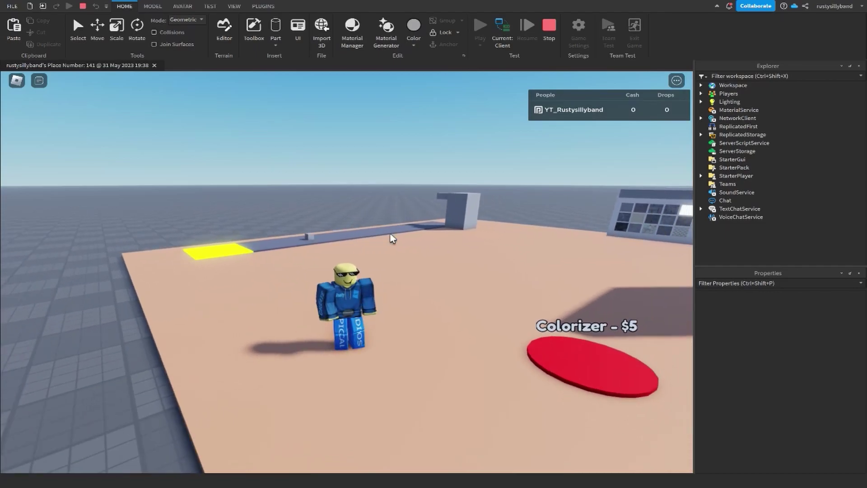